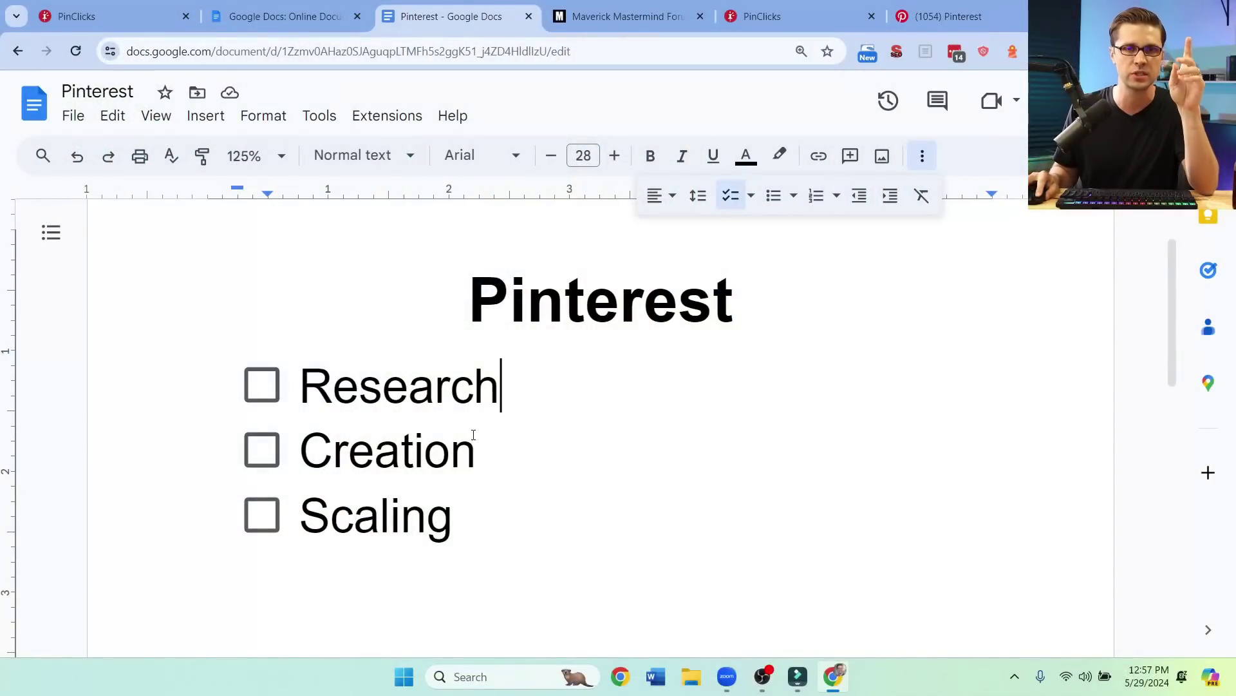
Step: Highlight the words 'Pinterest' and 'Research' in the checklist, then switch to Pinterest Trends
double_click(496, 319)
left_click(516, 318)
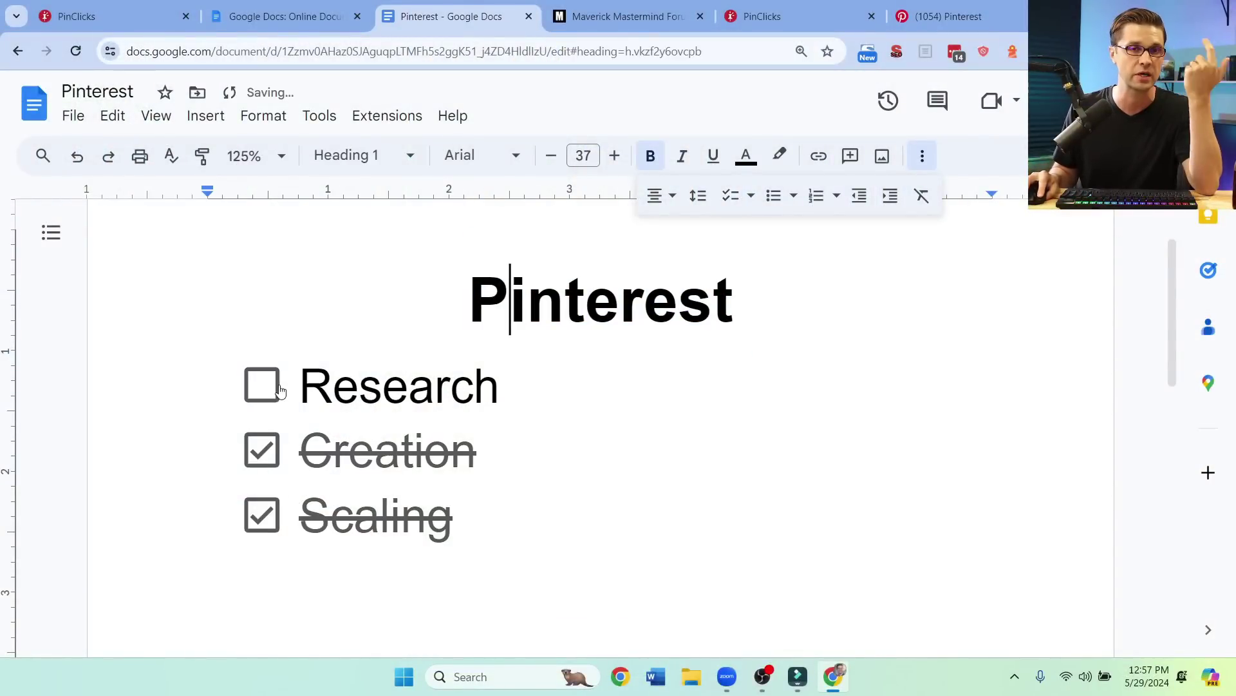
double_click(365, 391)
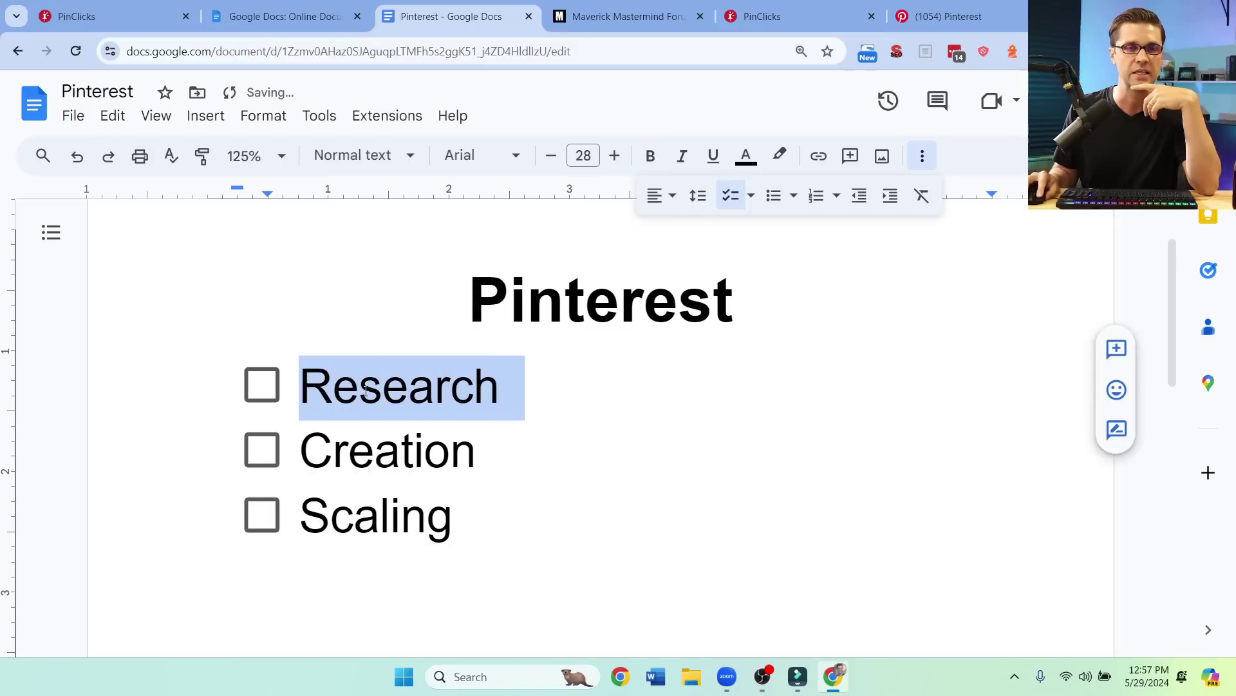
left_click(396, 398)
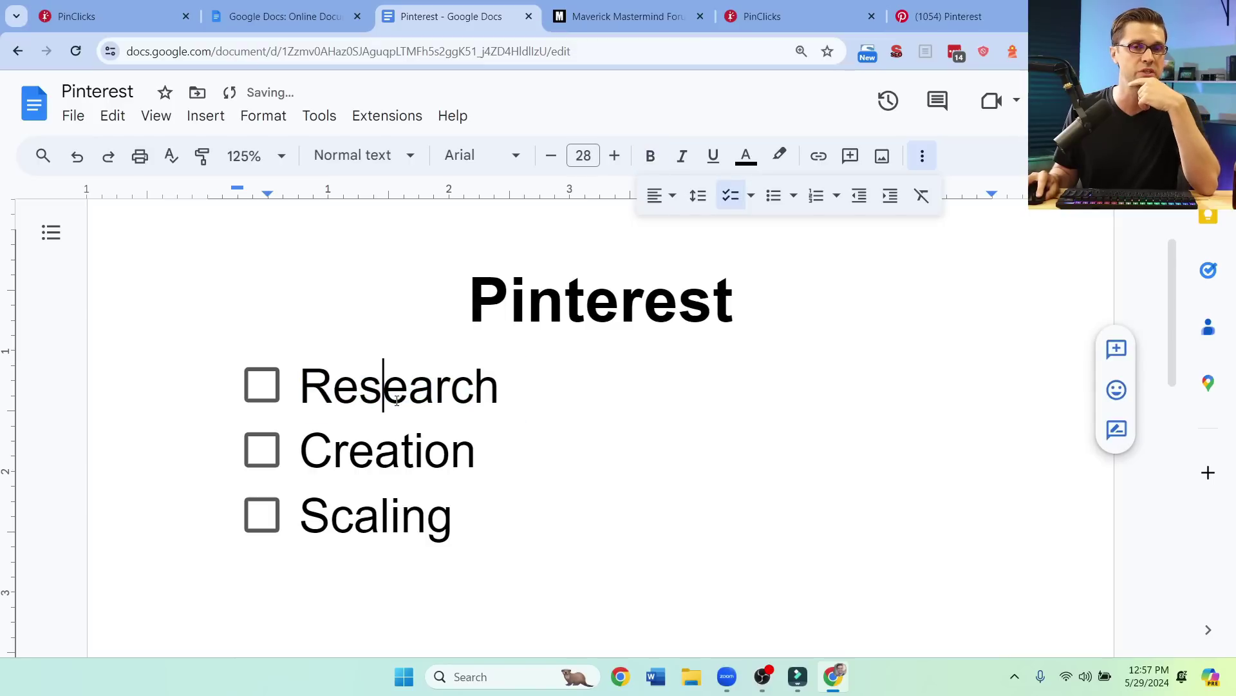
left_click(979, 15)
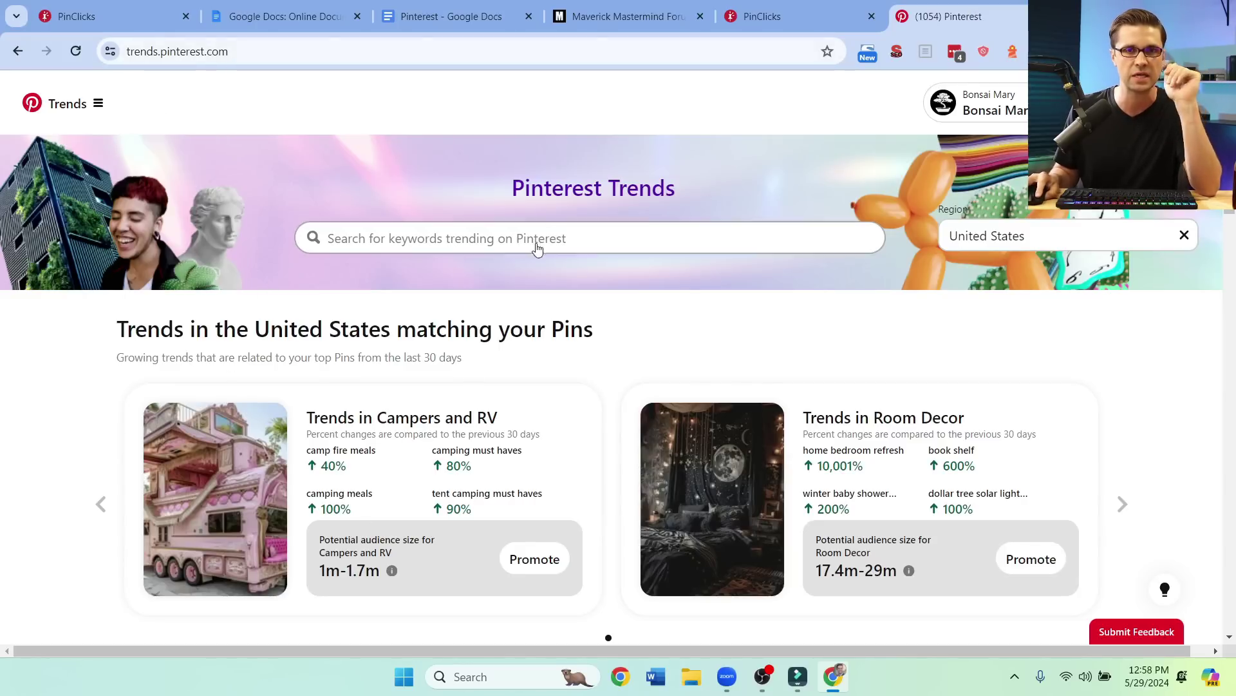
scroll(261, 418, "down", 2)
scroll(233, 426, "down", 2)
scroll(232, 425, "down", 4)
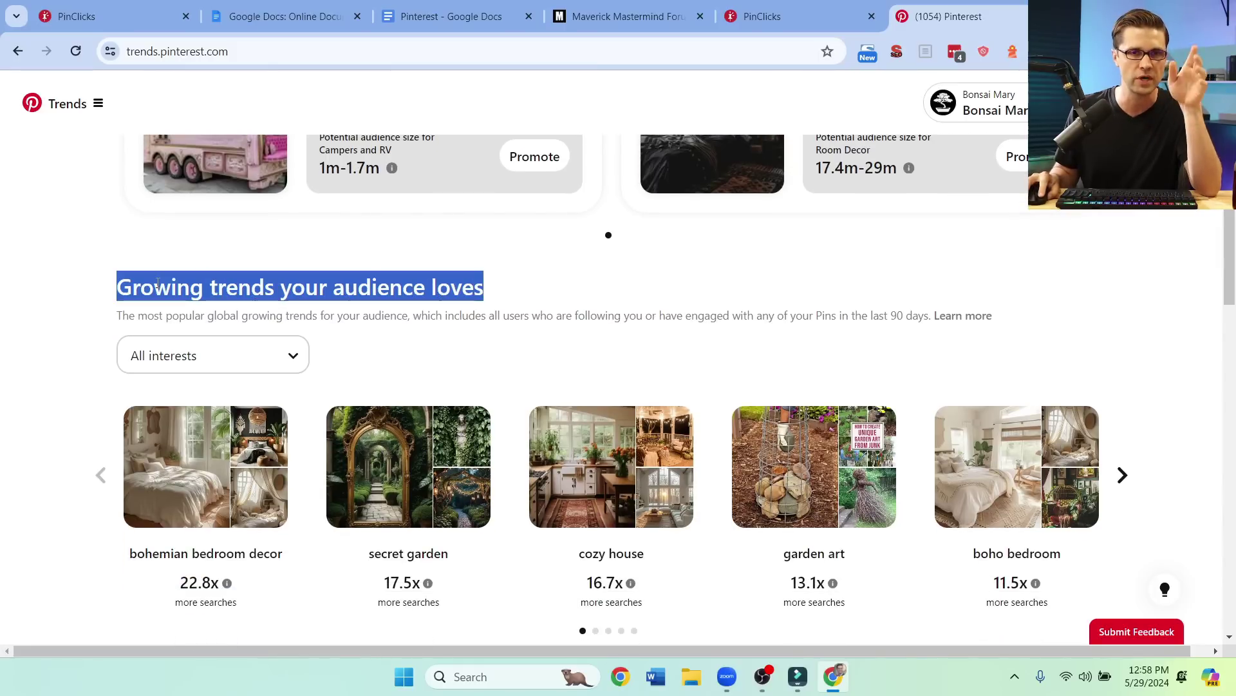
scroll(282, 289, "down", 1)
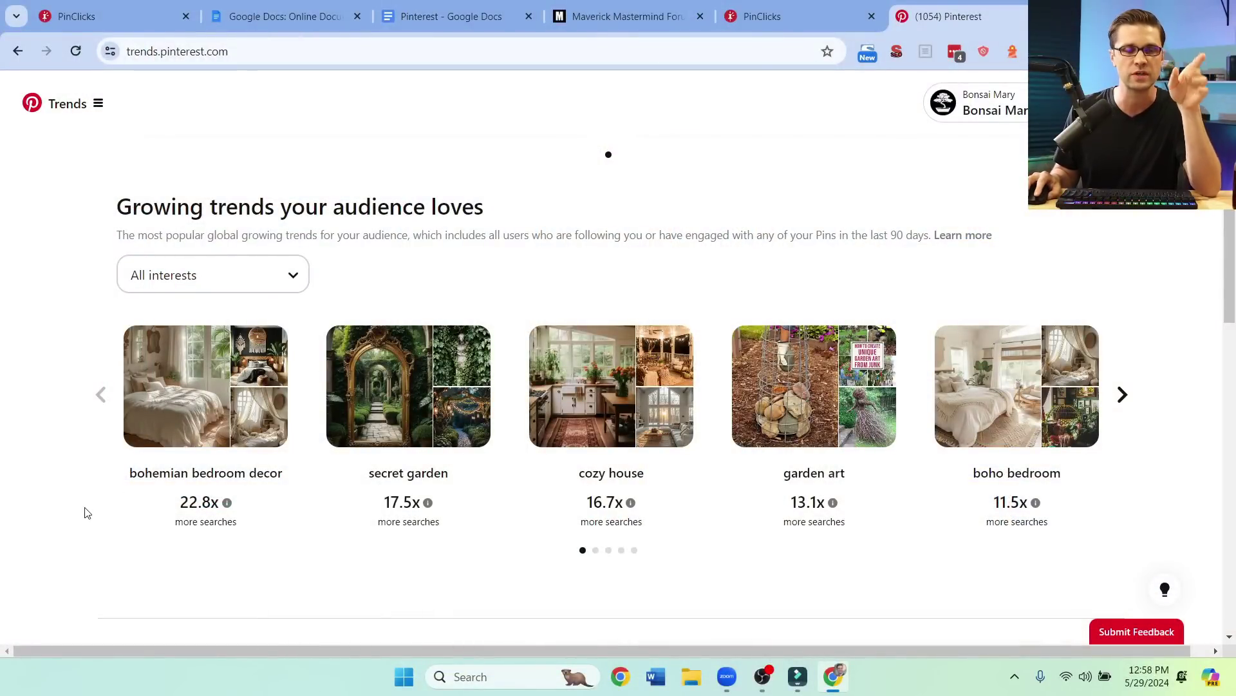
scroll(110, 505, "down", 1)
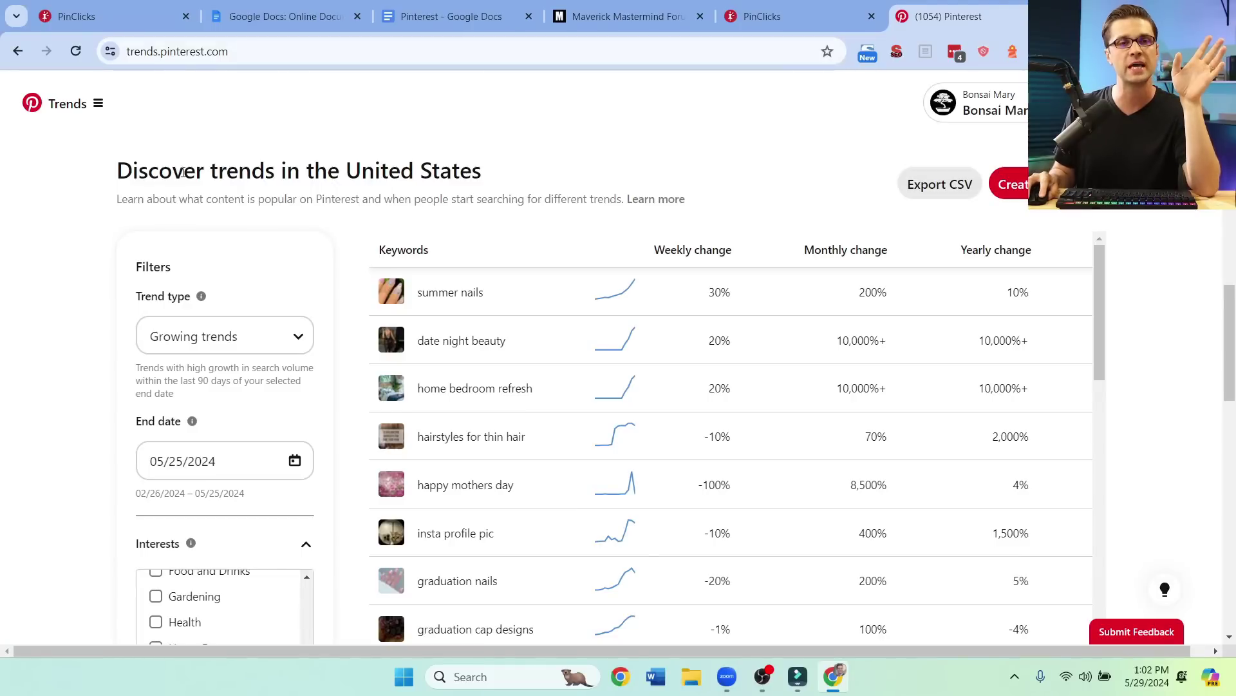
Step: Switch the trends table to Top yearly trends and inspect the crockpot recipes trend details
left_click(270, 164)
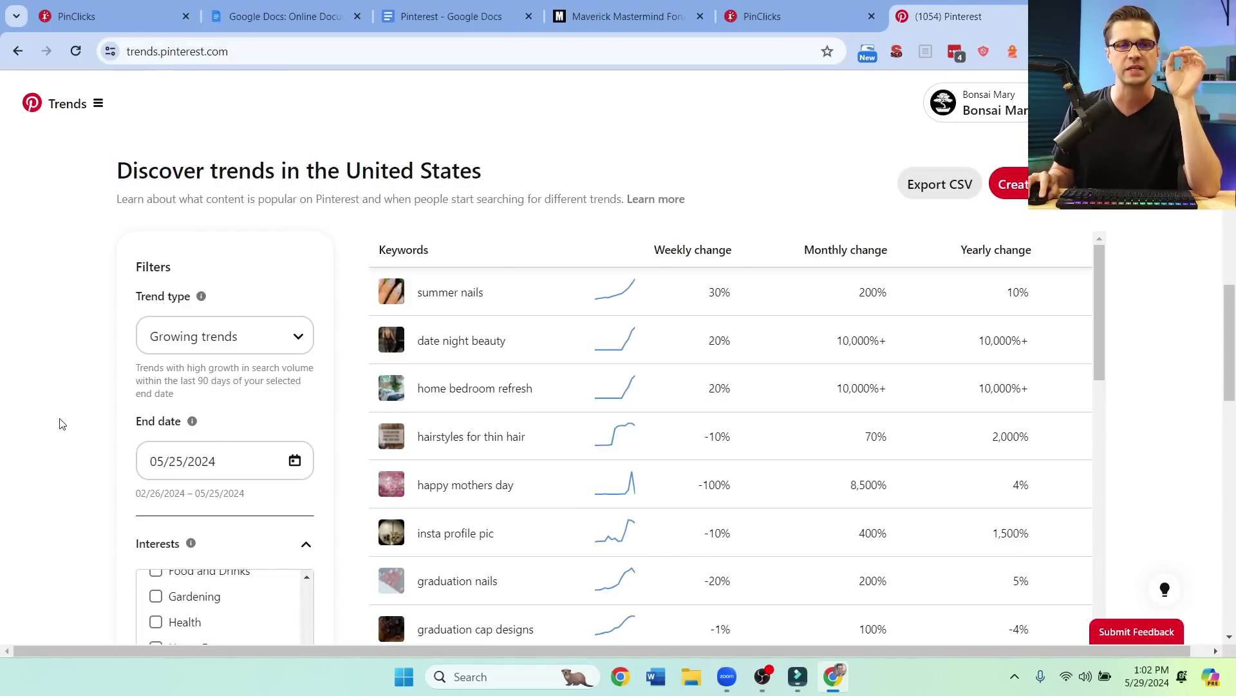
scroll(56, 416, "down", 2)
scroll(56, 417, "down", 2)
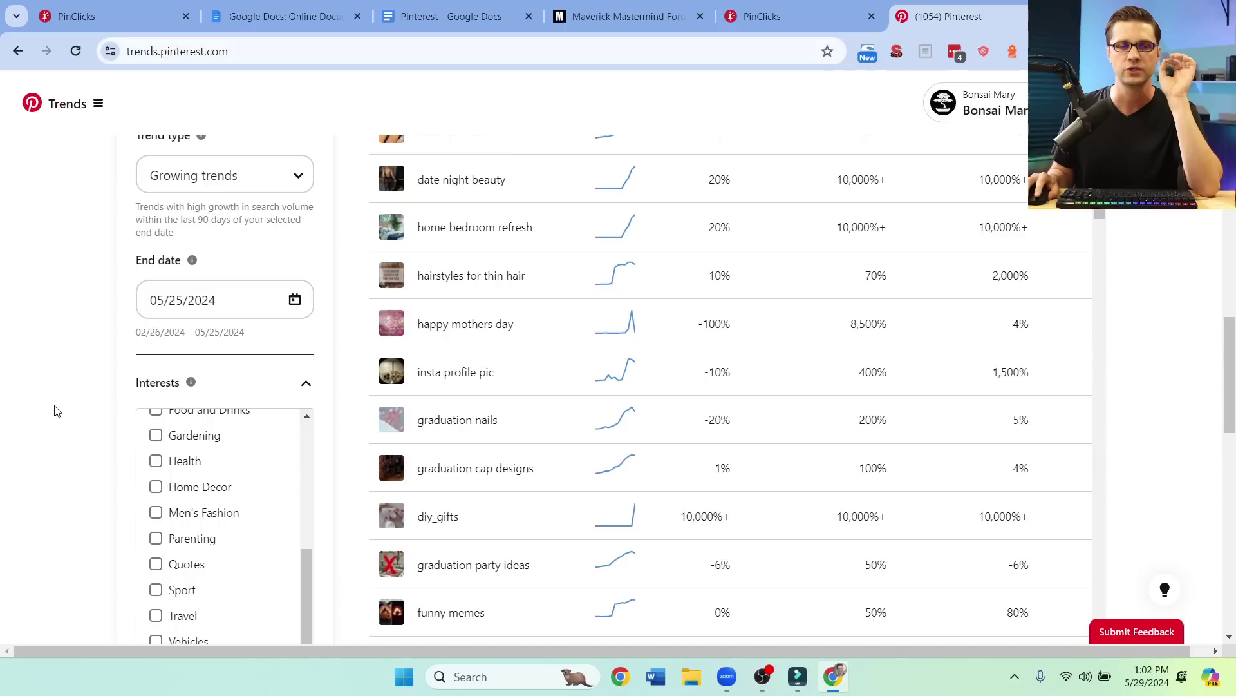
scroll(56, 410, "up", 1)
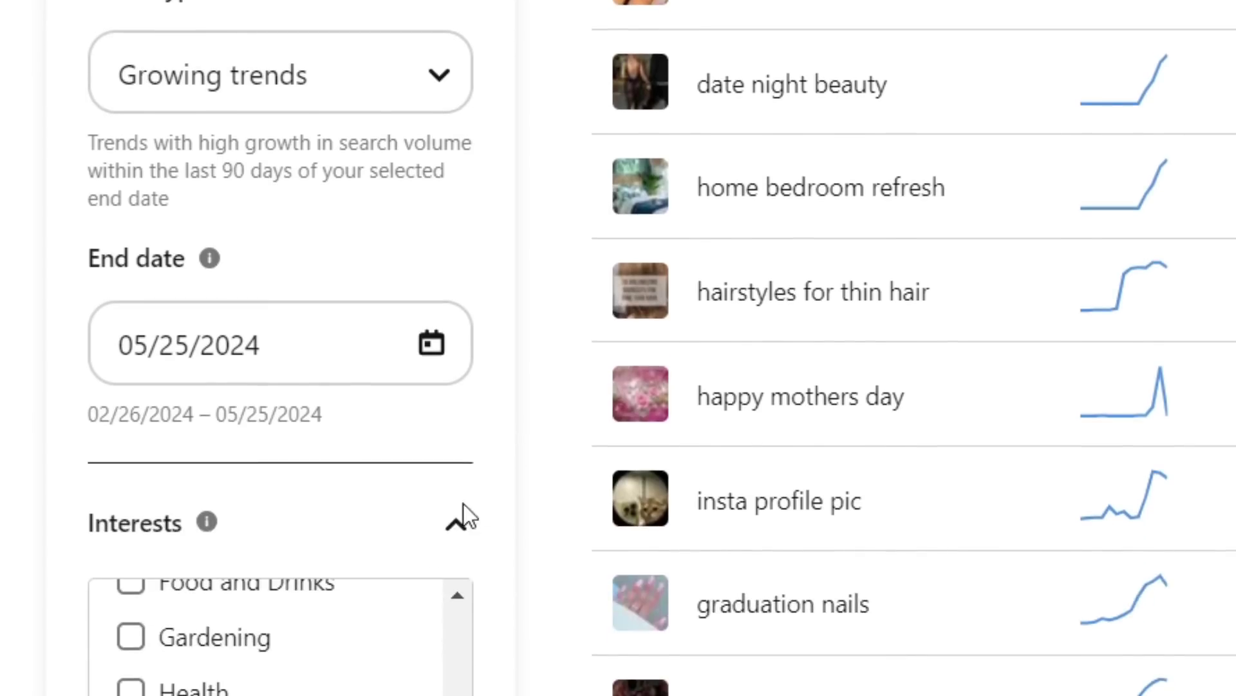
left_click(451, 530)
scroll(518, 458, "down", 2)
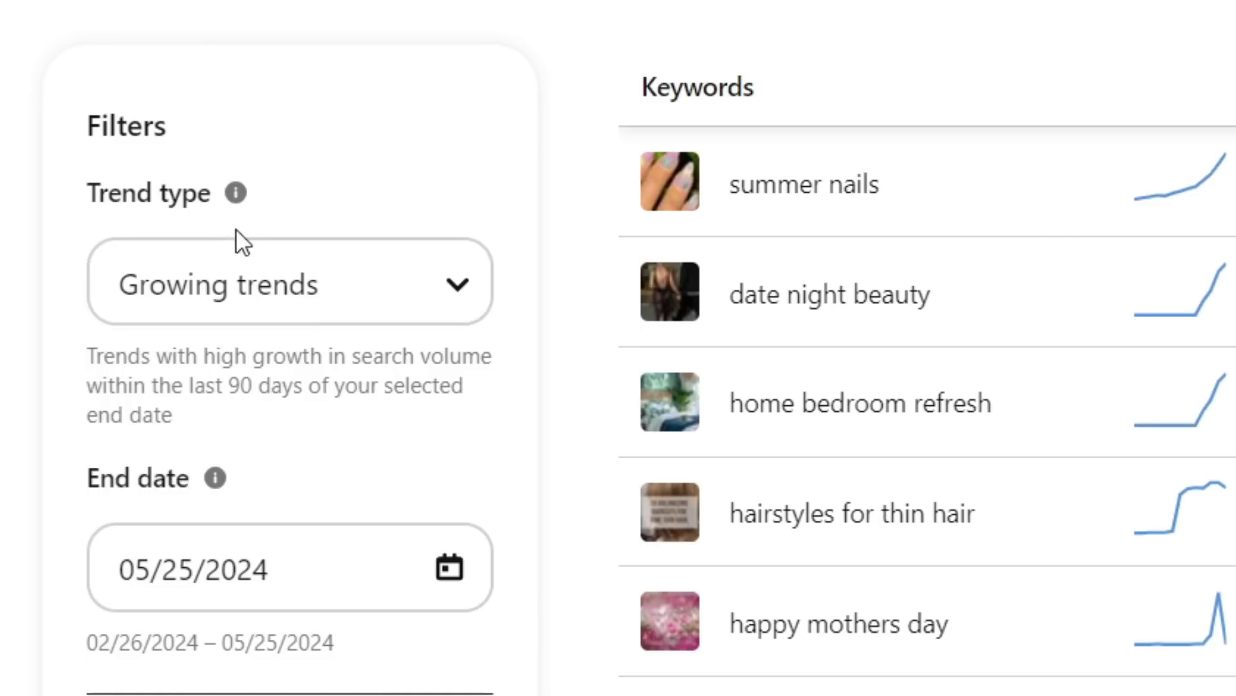
left_click(220, 335)
left_click(232, 388)
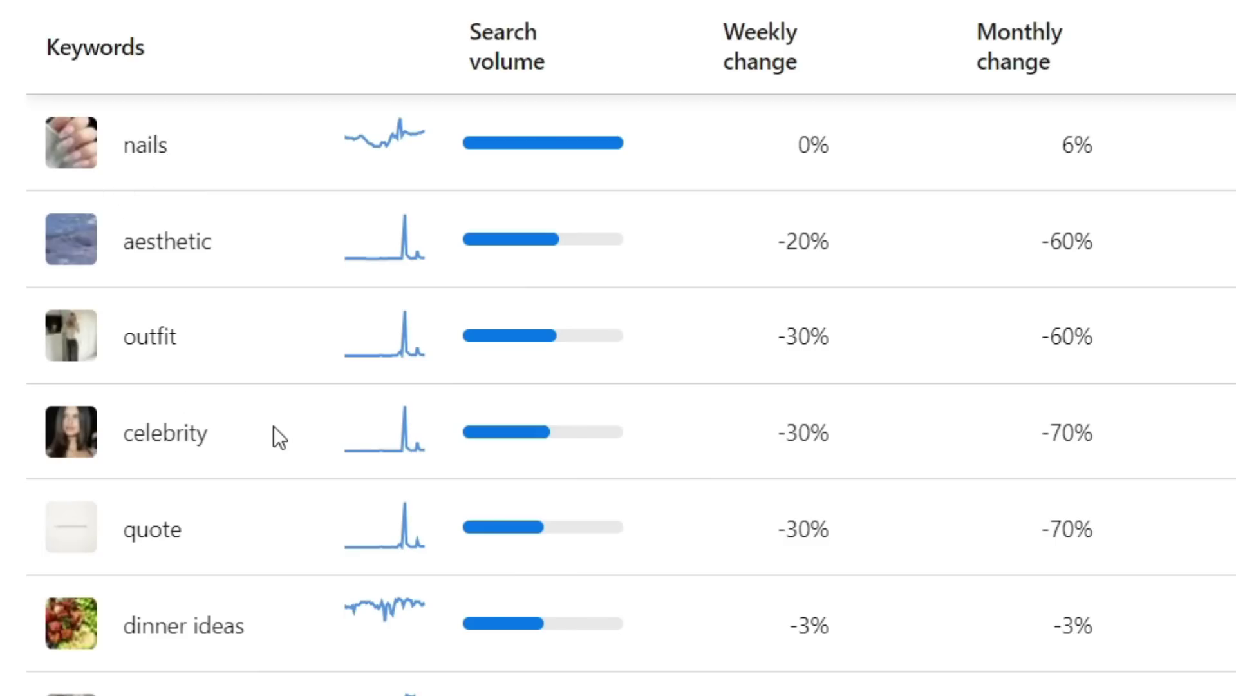
scroll(273, 426, "down", 2)
scroll(425, 460, "down", 2)
scroll(331, 517, "down", 2)
scroll(487, 558, "down", 2)
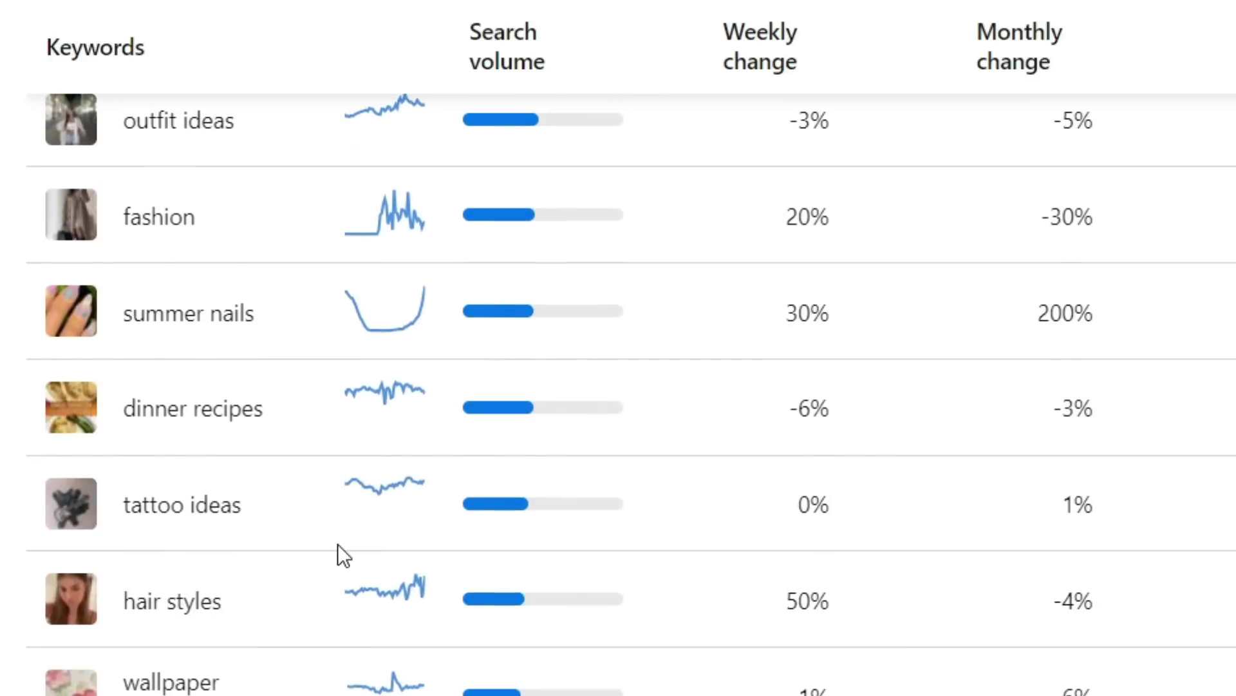
scroll(337, 545, "down", 1)
scroll(334, 479, "down", 3)
scroll(333, 482, "down", 2)
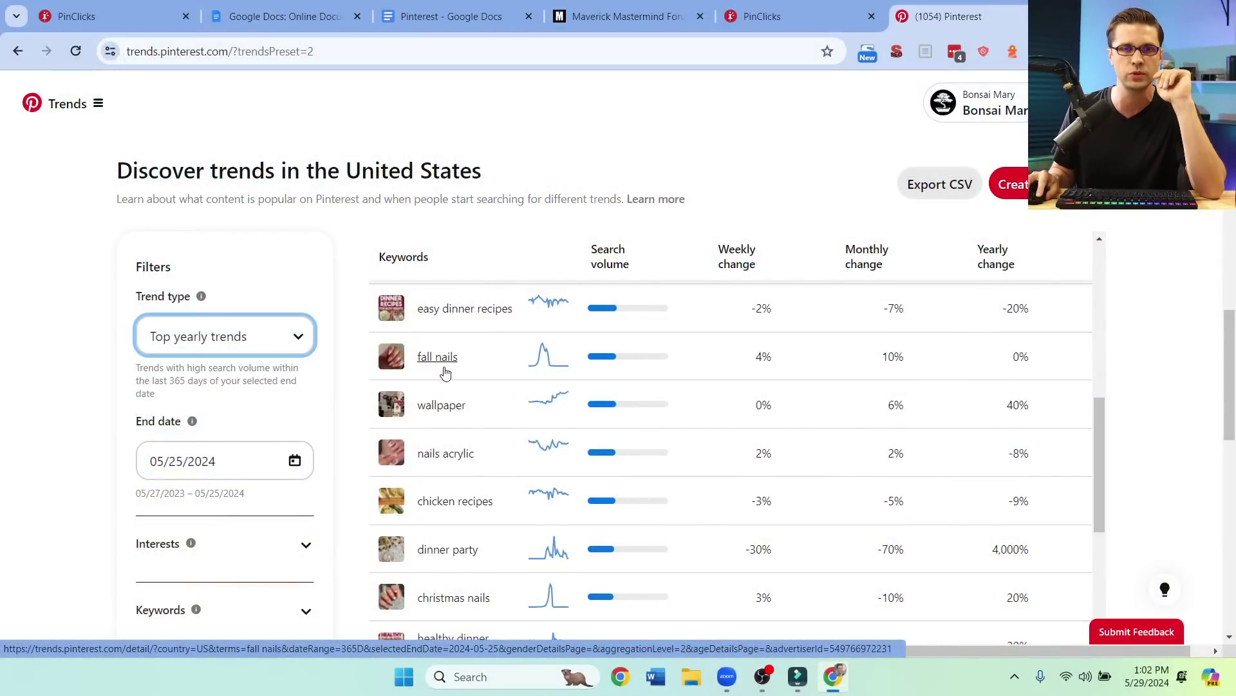
scroll(447, 359, "down", 2)
scroll(464, 464, "down", 2)
scroll(484, 493, "down", 1)
scroll(484, 462, "down", 1)
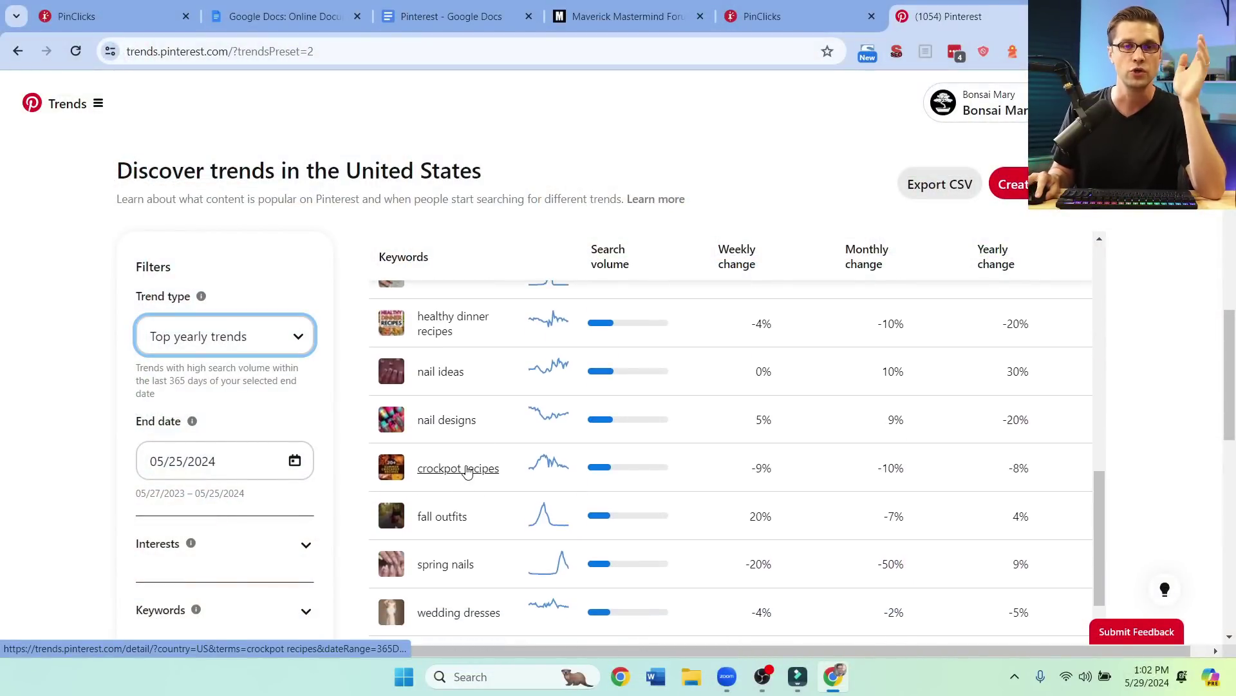
left_click(459, 471)
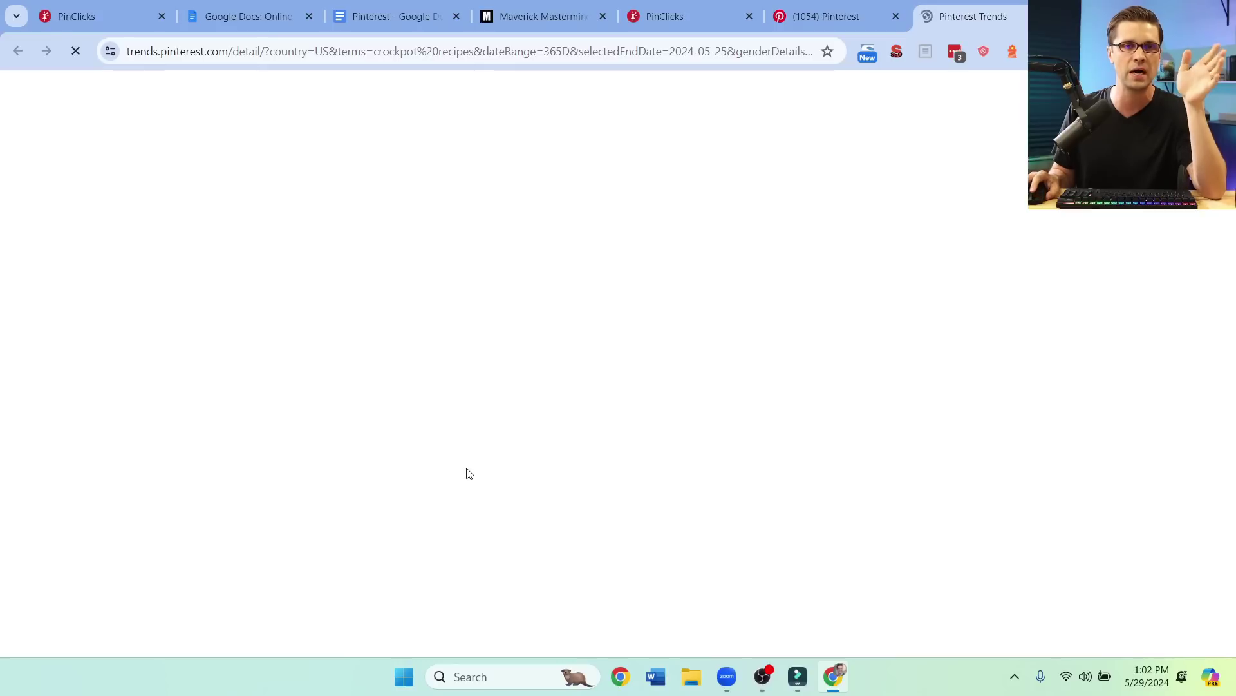
scroll(201, 401, "down", 3)
scroll(49, 454, "down", 1)
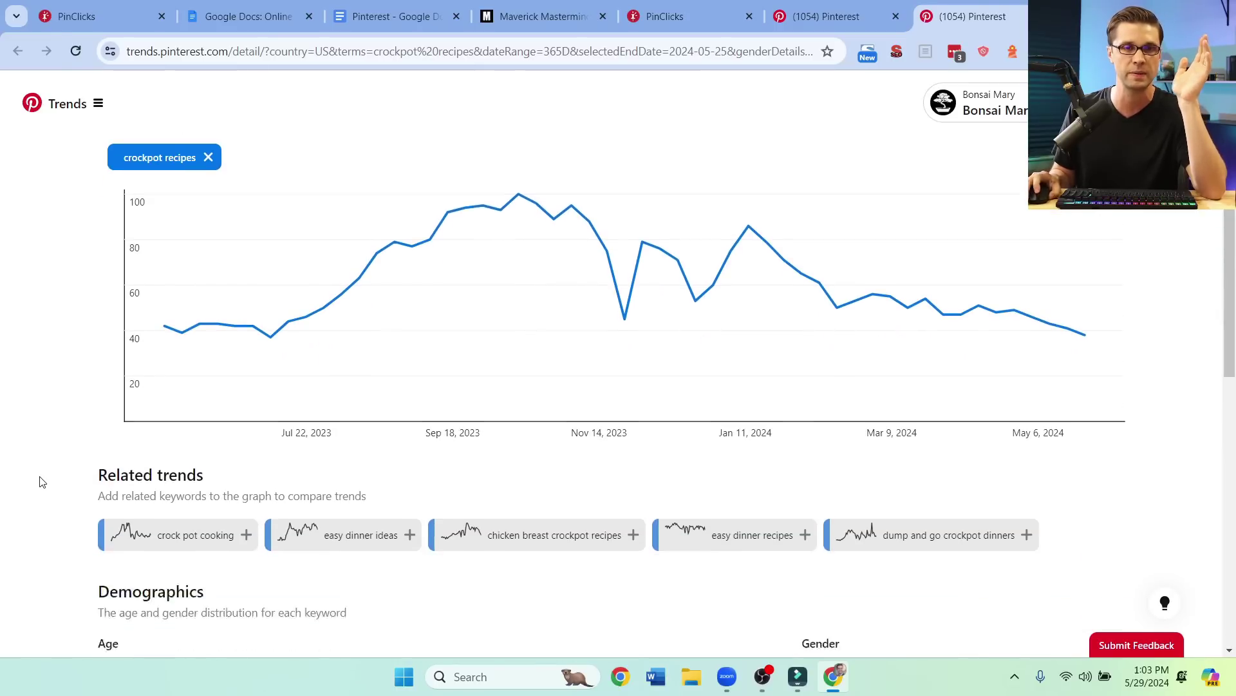
scroll(41, 482, "down", 3)
scroll(97, 338, "down", 2)
scroll(174, 444, "up", 2)
scroll(174, 386, "up", 4)
left_click(821, 15)
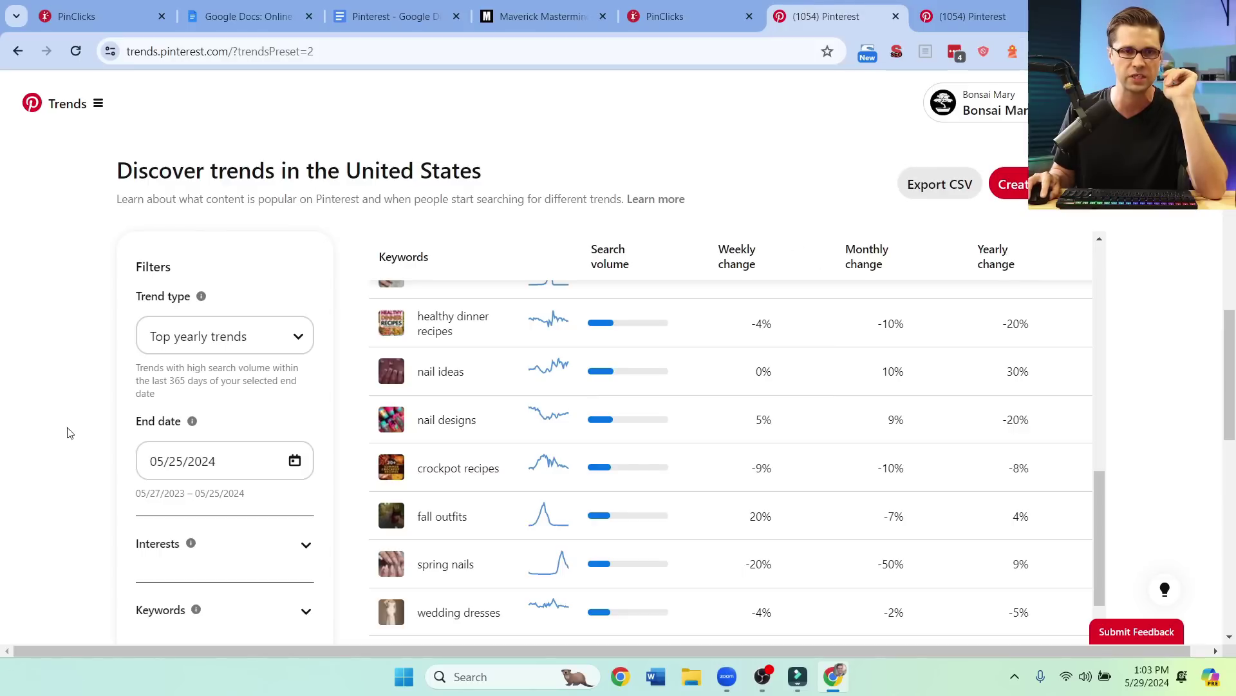
scroll(67, 431, "down", 1)
scroll(68, 454, "down", 1)
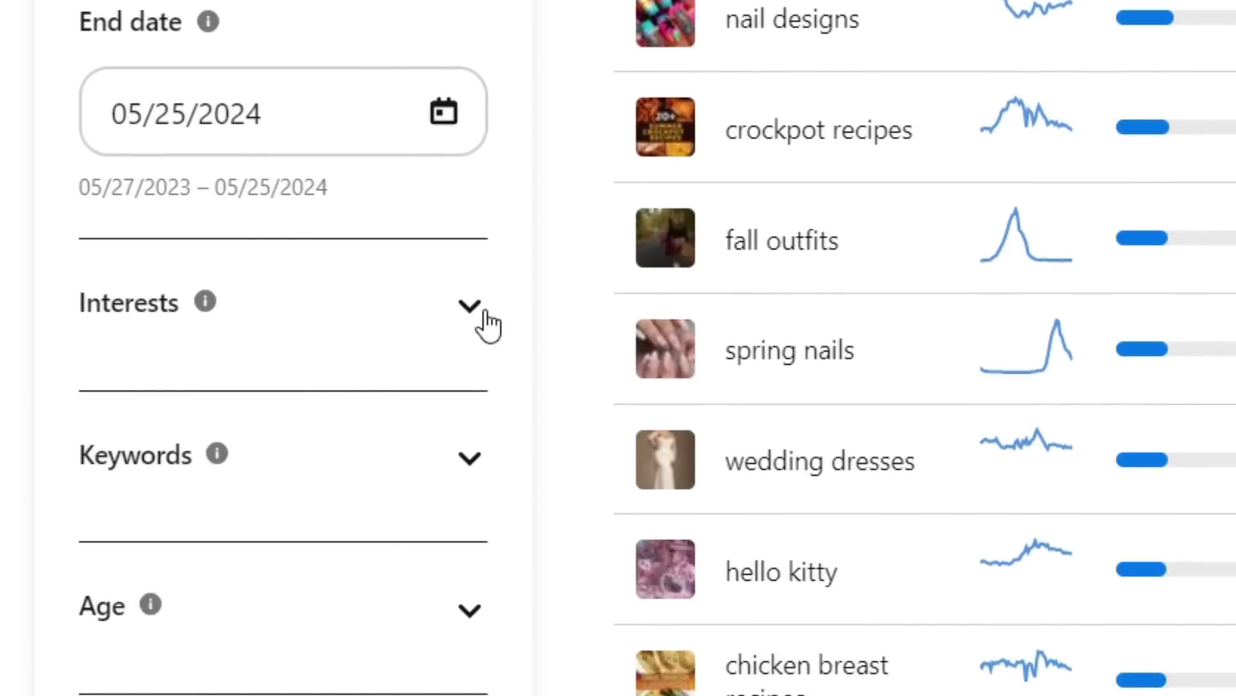
Step: Expand the Interests filter and tick Home Decor for the top yearly trends
left_click(471, 307)
scroll(280, 667, "down", 2)
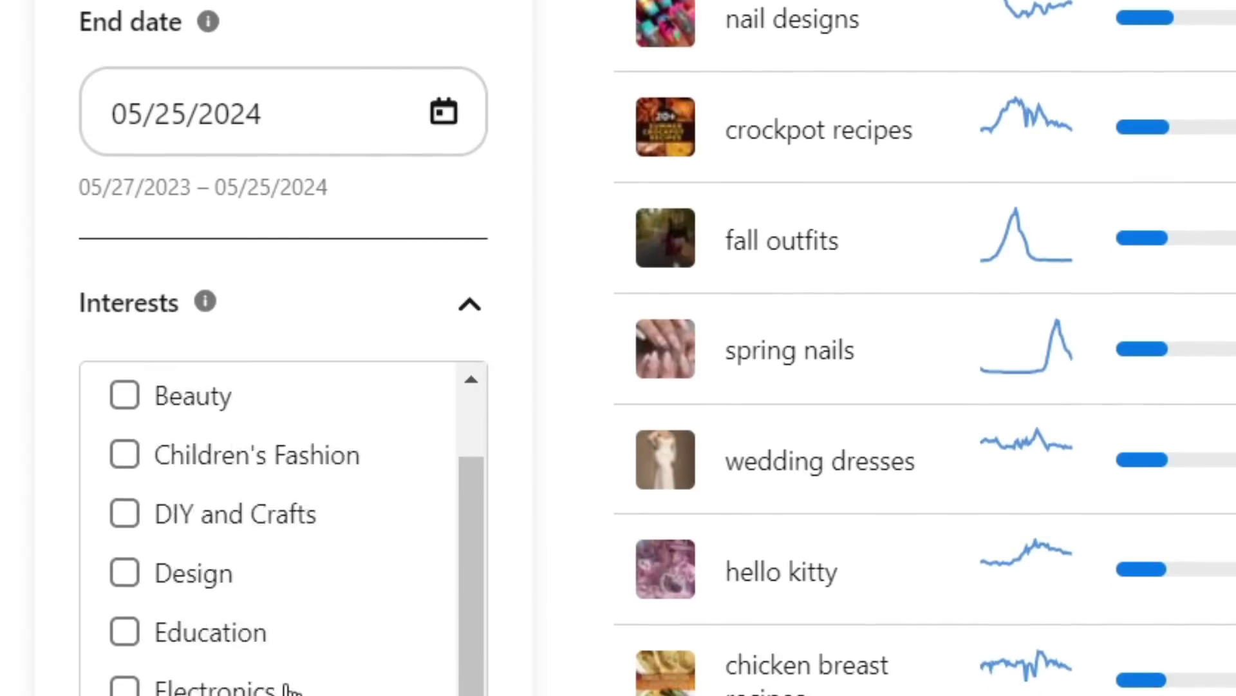
scroll(280, 667, "down", 2)
scroll(281, 667, "down", 2)
scroll(280, 676, "down", 2)
scroll(280, 686, "down", 2)
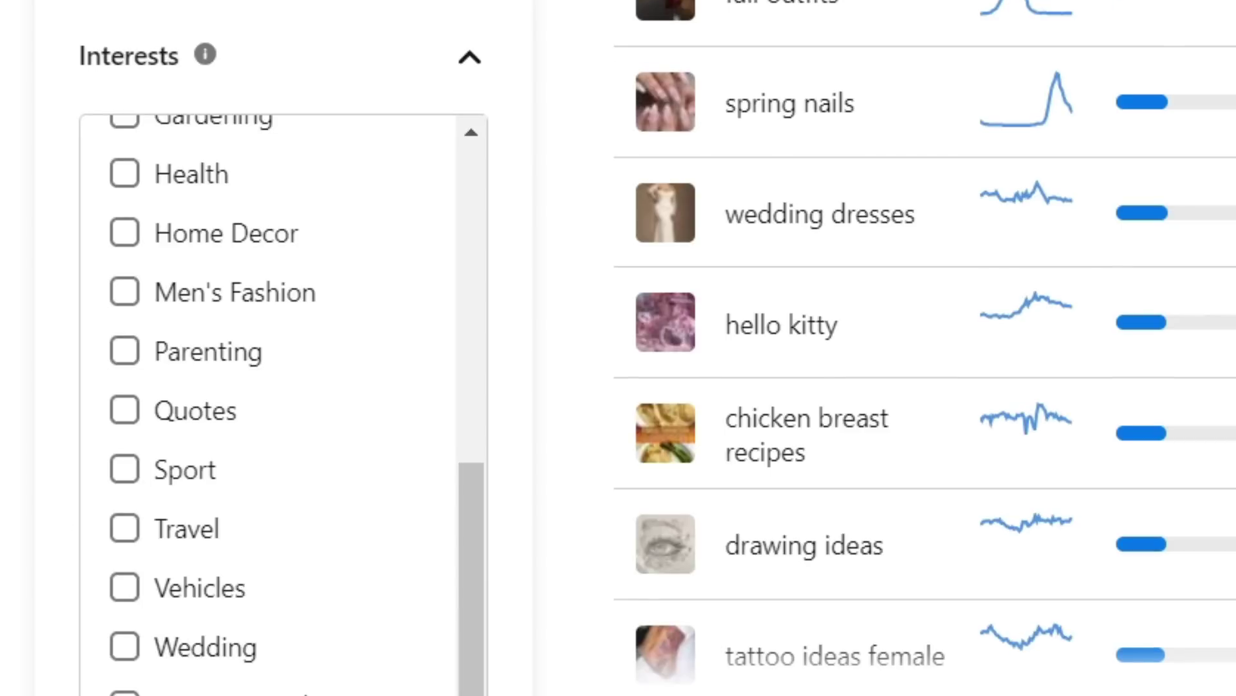
scroll(278, 578, "up", 2)
scroll(194, 580, "up", 2)
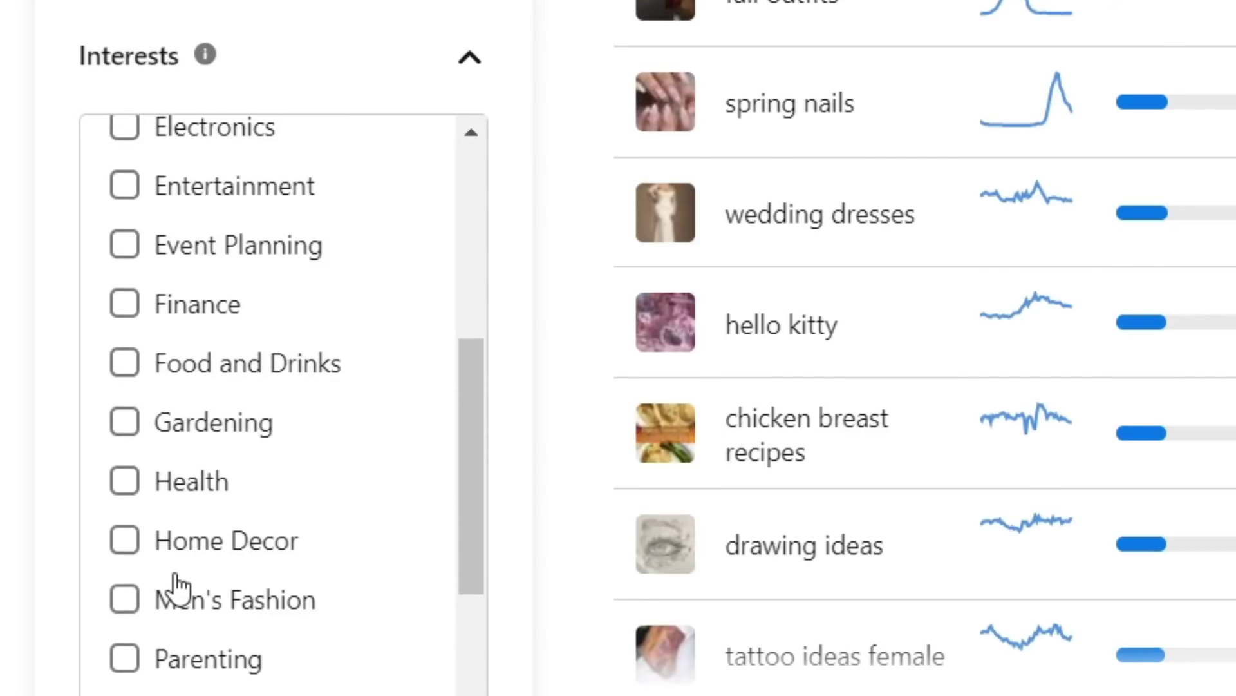
left_click(125, 541)
scroll(281, 541, "up", 3)
scroll(473, 482, "up", 2)
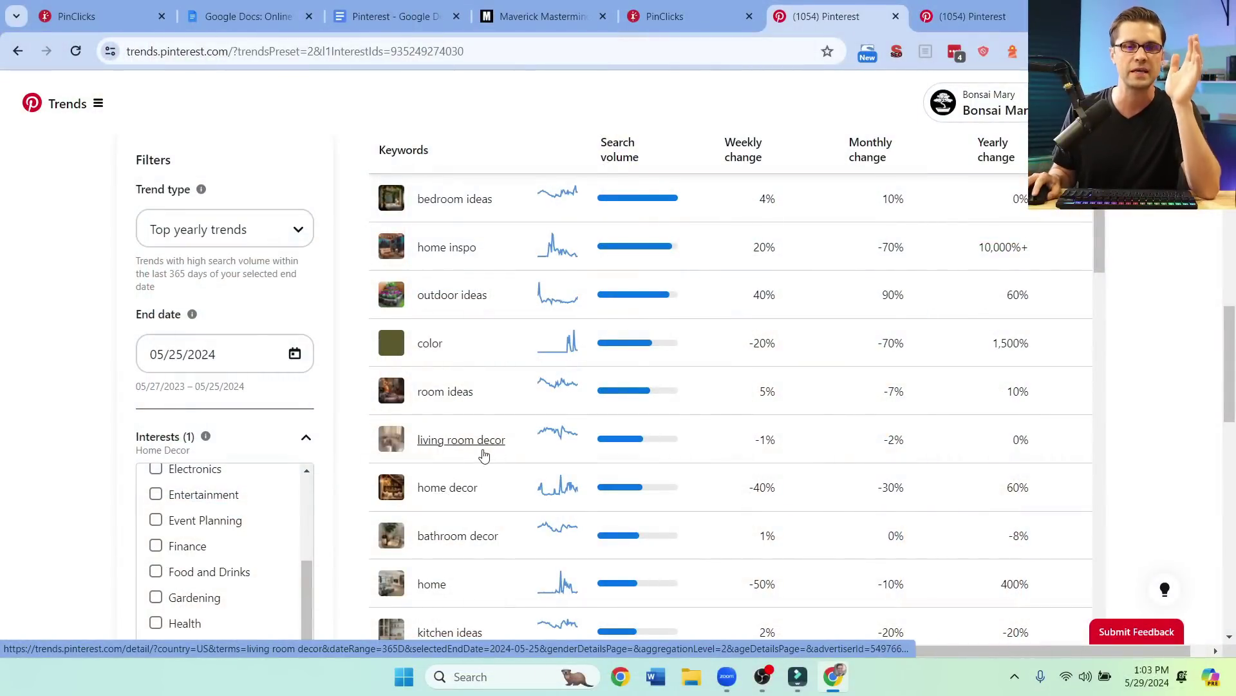
scroll(515, 456, "up", 1)
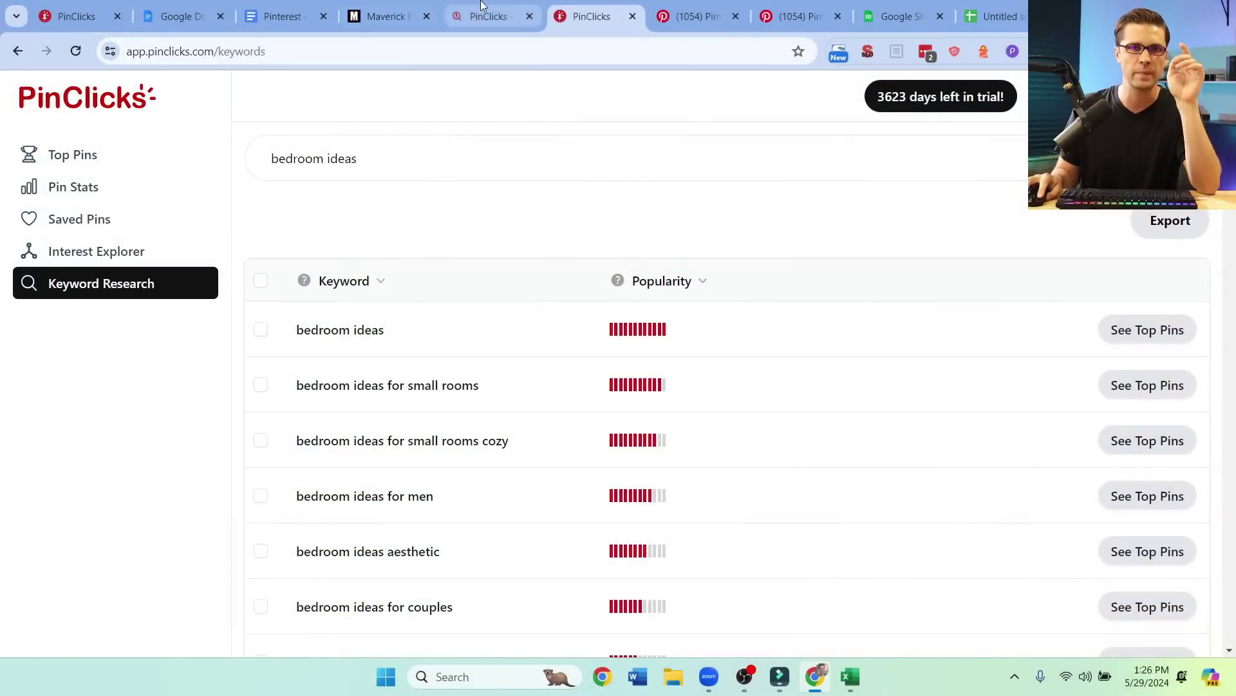
Step: Review the PinClicks homepage, then return to the 'bedroom ideas' keyword research results
left_click(483, 16)
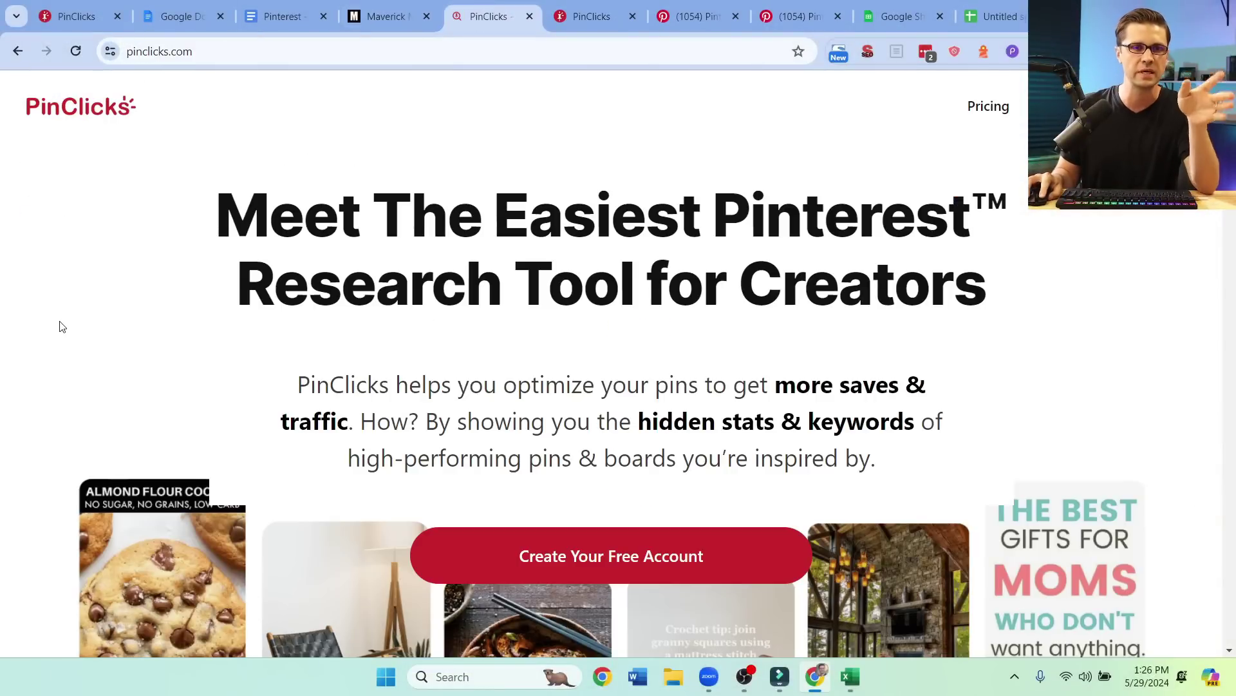
scroll(58, 328, "down", 3)
scroll(84, 442, "down", 3)
scroll(83, 441, "down", 3)
scroll(88, 439, "down", 2)
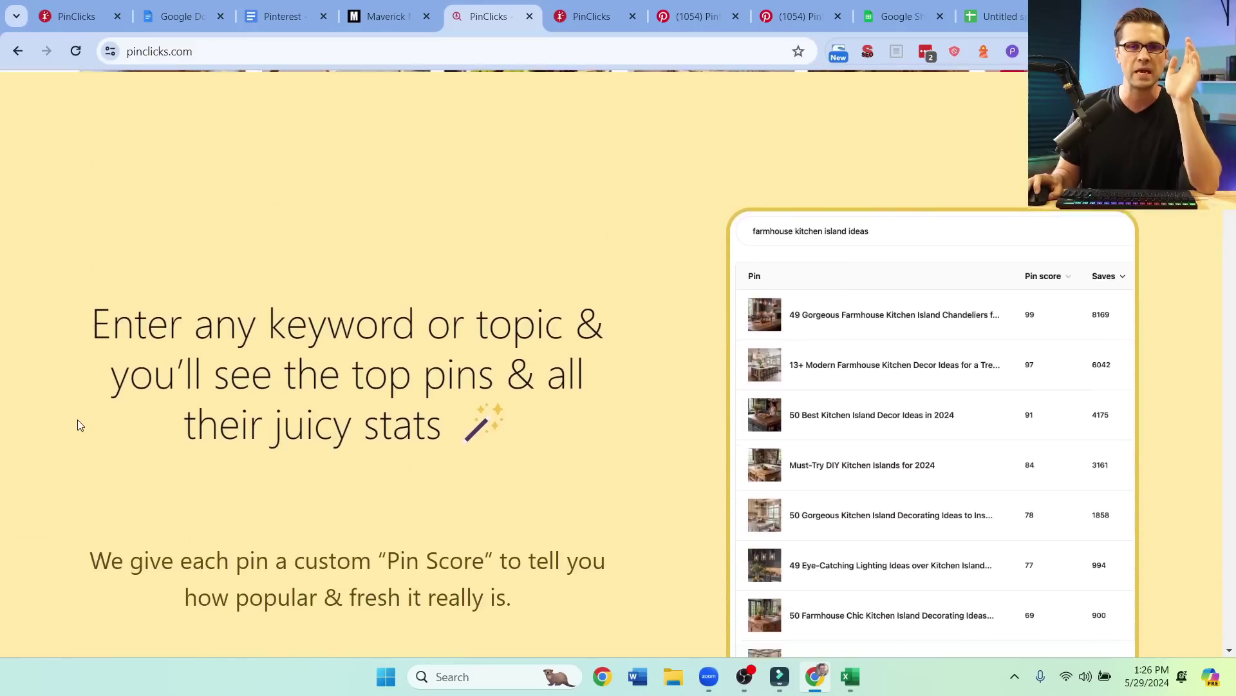
scroll(77, 419, "down", 3)
scroll(78, 421, "down", 3)
scroll(78, 421, "down", 3)
scroll(78, 421, "down", 2)
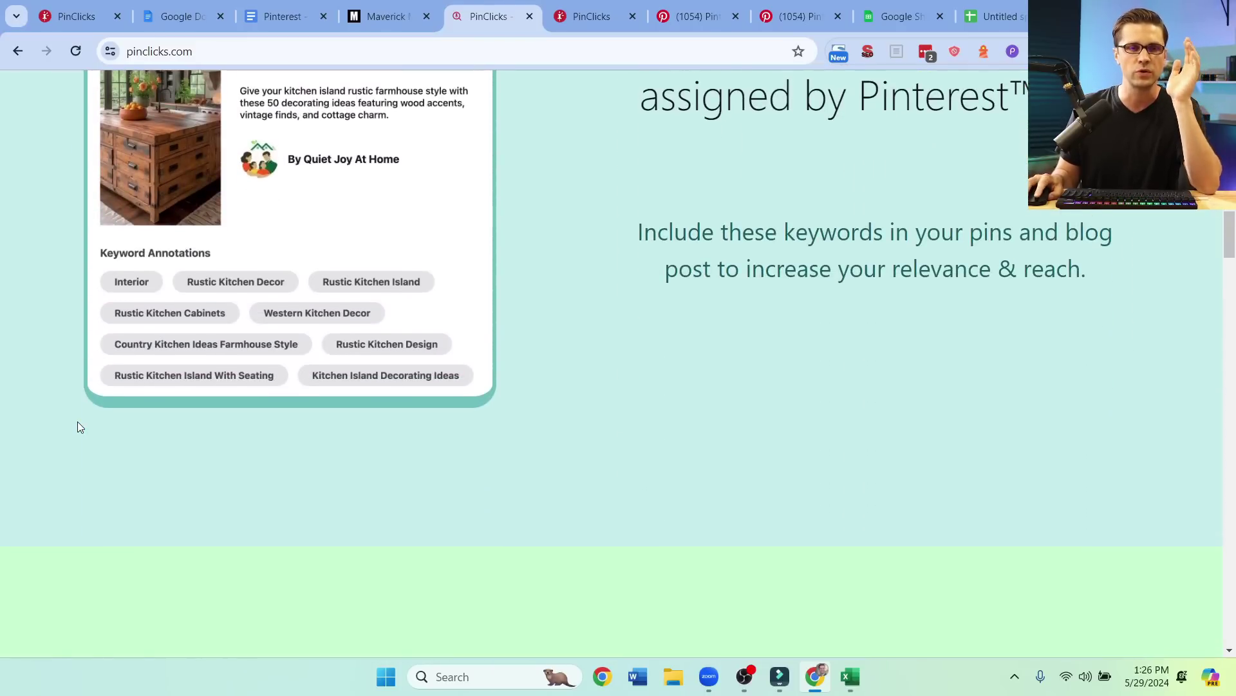
scroll(77, 421, "down", 3)
scroll(77, 421, "down", 3)
scroll(77, 422, "down", 3)
scroll(77, 422, "down", 3)
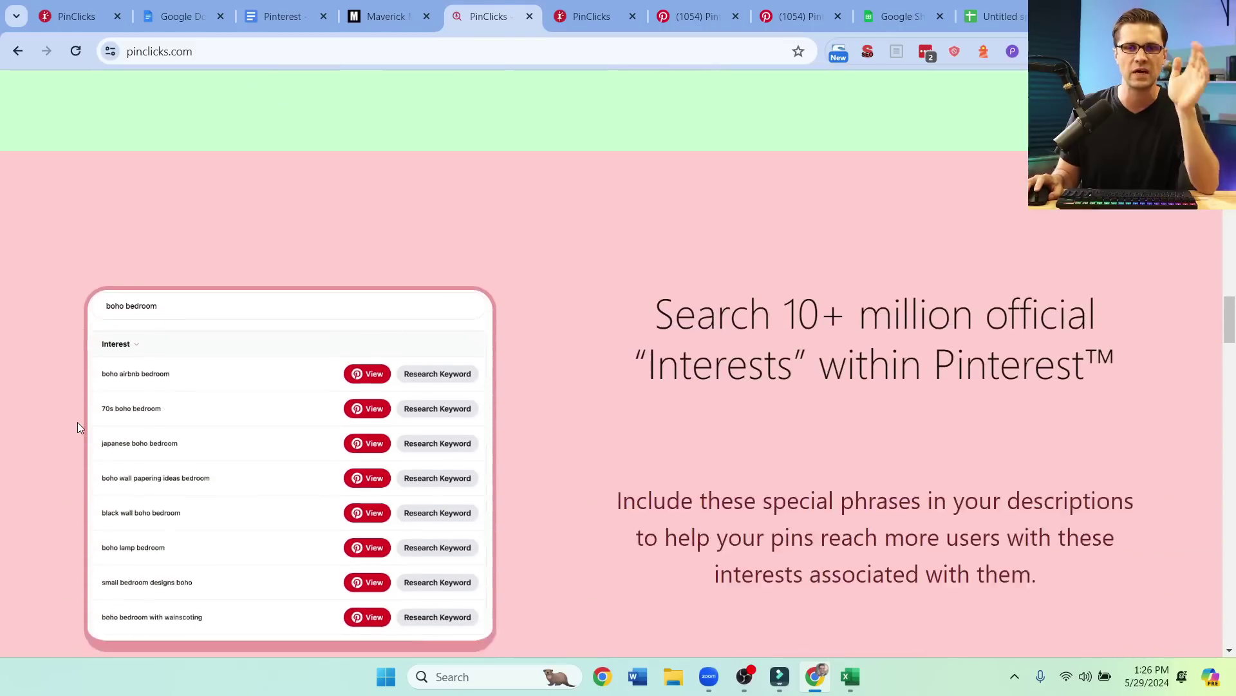
scroll(78, 422, "down", 4)
scroll(76, 426, "down", 3)
scroll(76, 425, "down", 2)
scroll(110, 421, "down", 1)
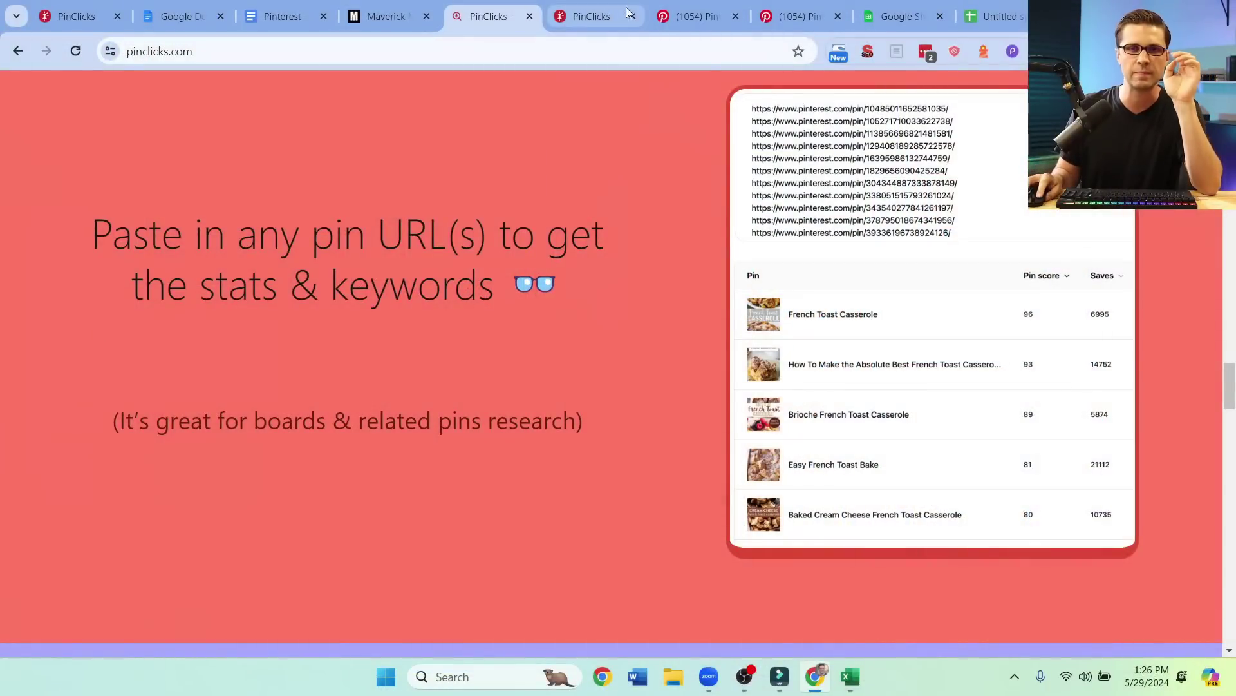
left_click(591, 17)
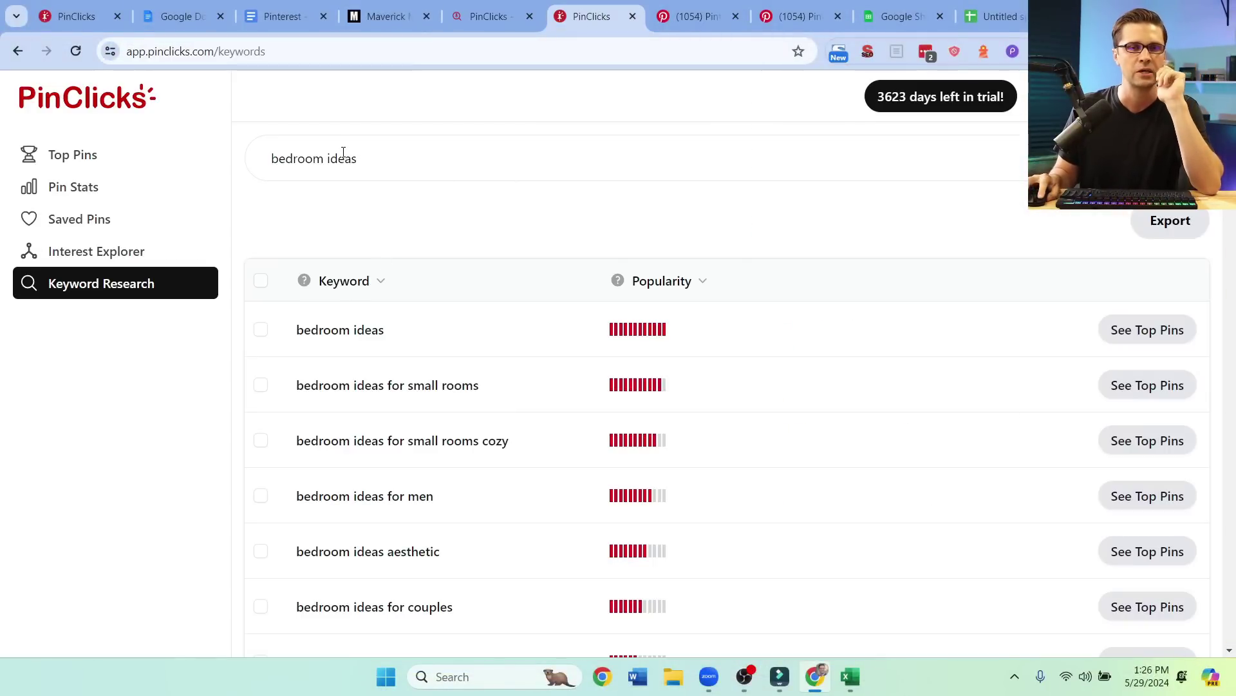
Step: Check the Pinterest Trends table, then return to PinClicks keyword results for 'bedroom ideas for men'
left_click(687, 16)
scroll(441, 240, "up", 1)
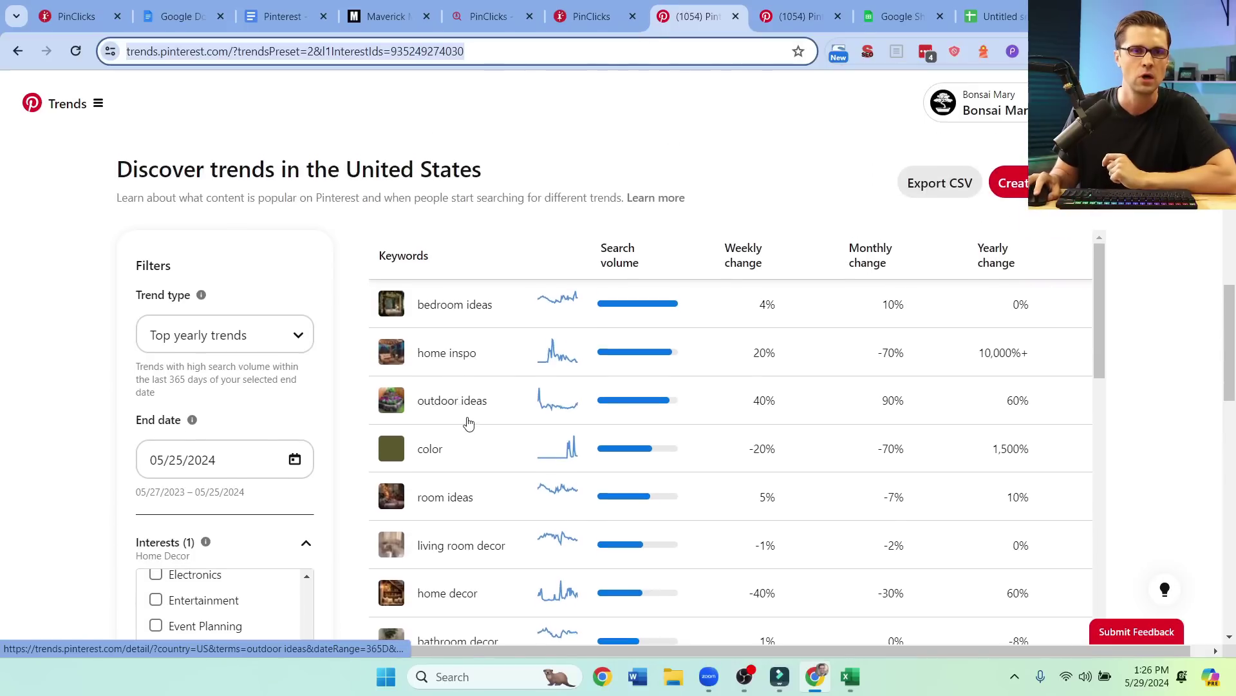
left_click(592, 17)
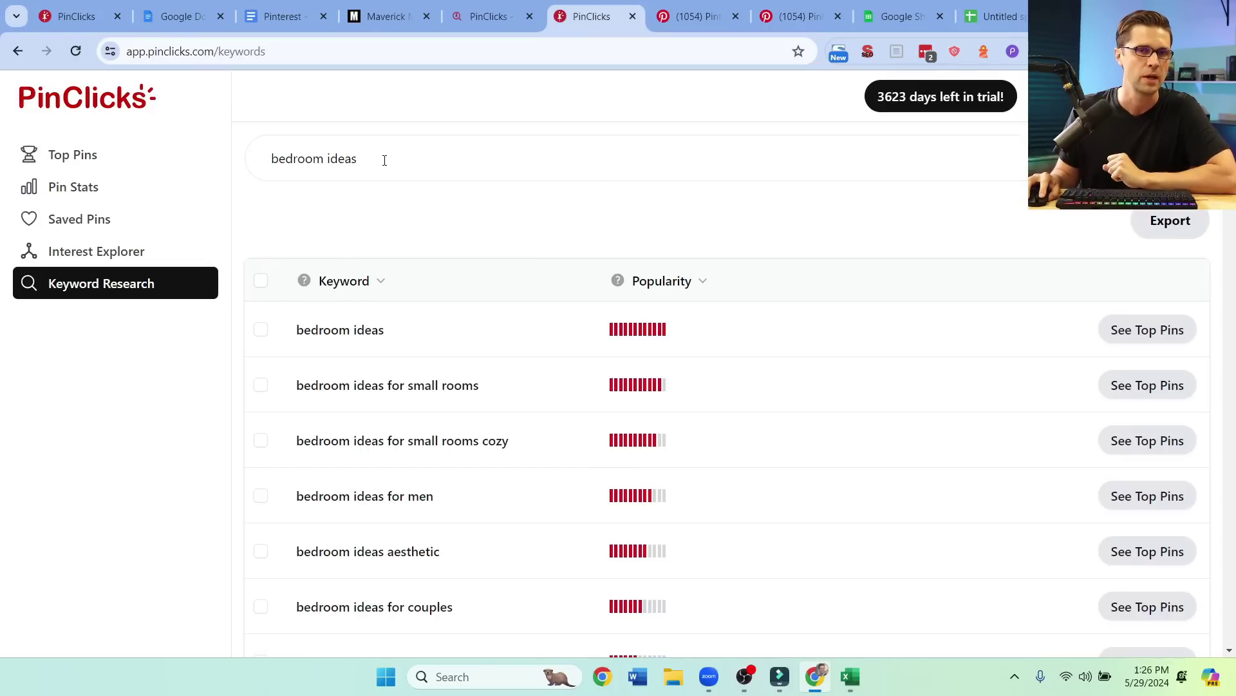
scroll(381, 271, "down", 1)
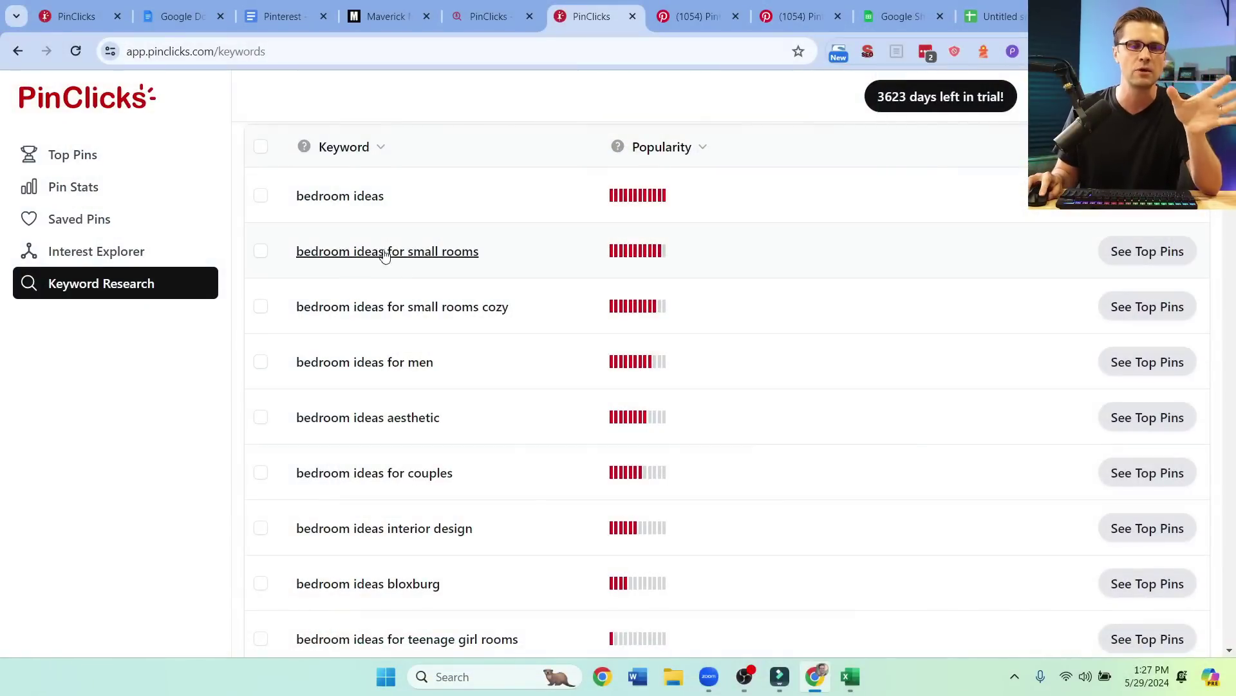
scroll(423, 386, "down", 3)
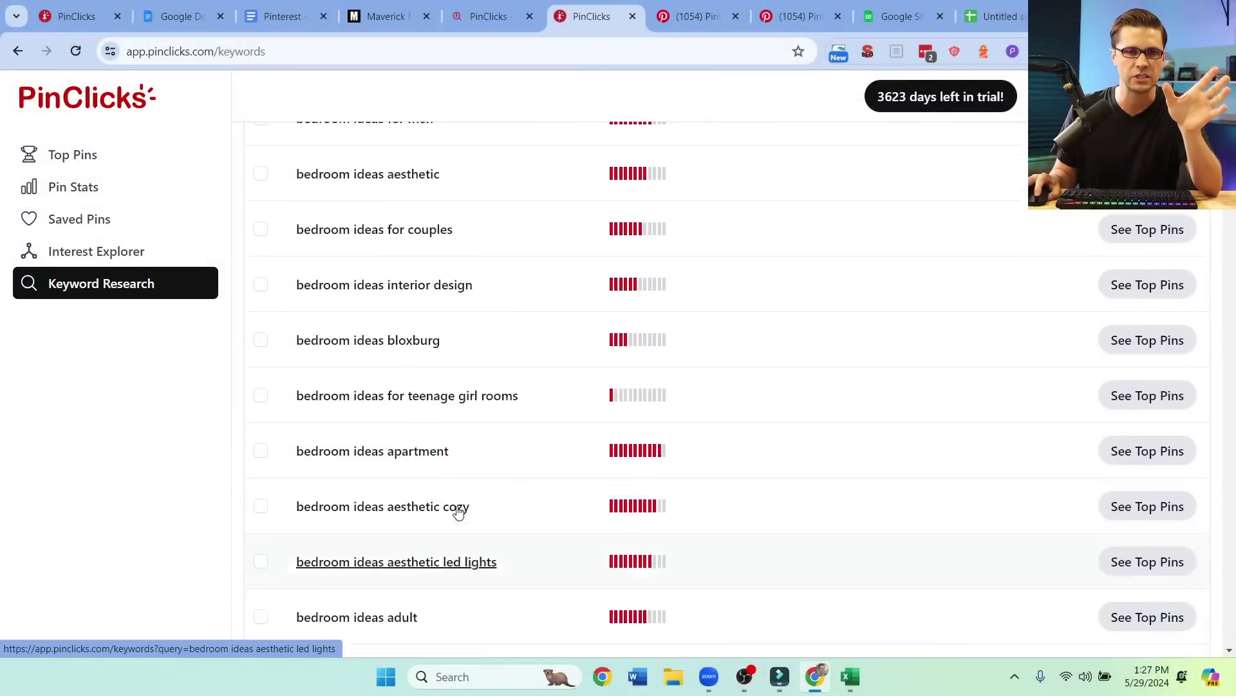
scroll(454, 503, "up", 3)
scroll(368, 338, "up", 1)
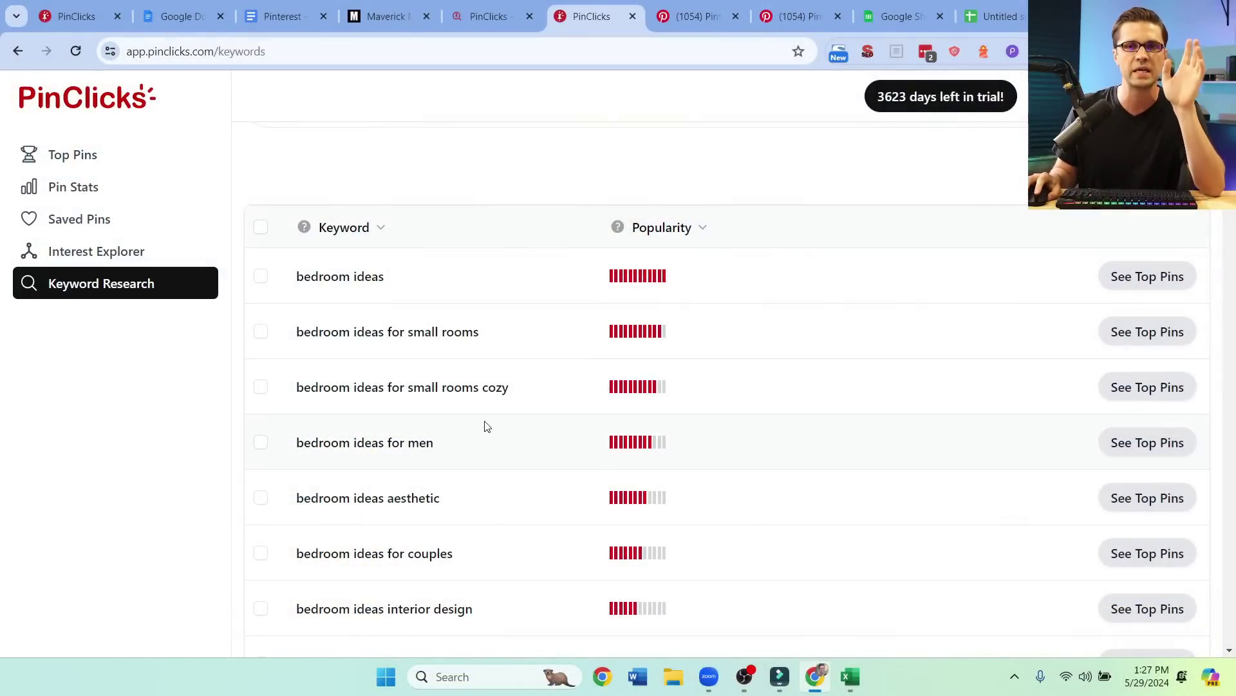
scroll(485, 425, "down", 2)
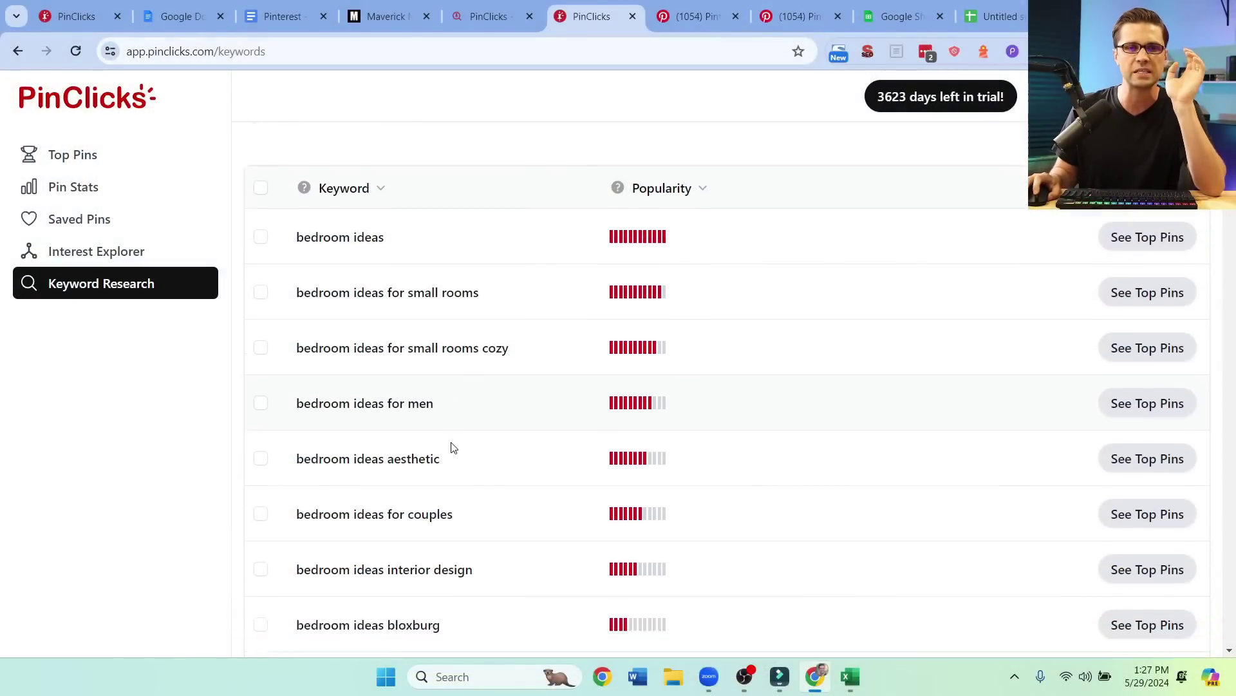
scroll(464, 483, "down", 3)
scroll(445, 521, "up", 4)
scroll(425, 541, "up", 2)
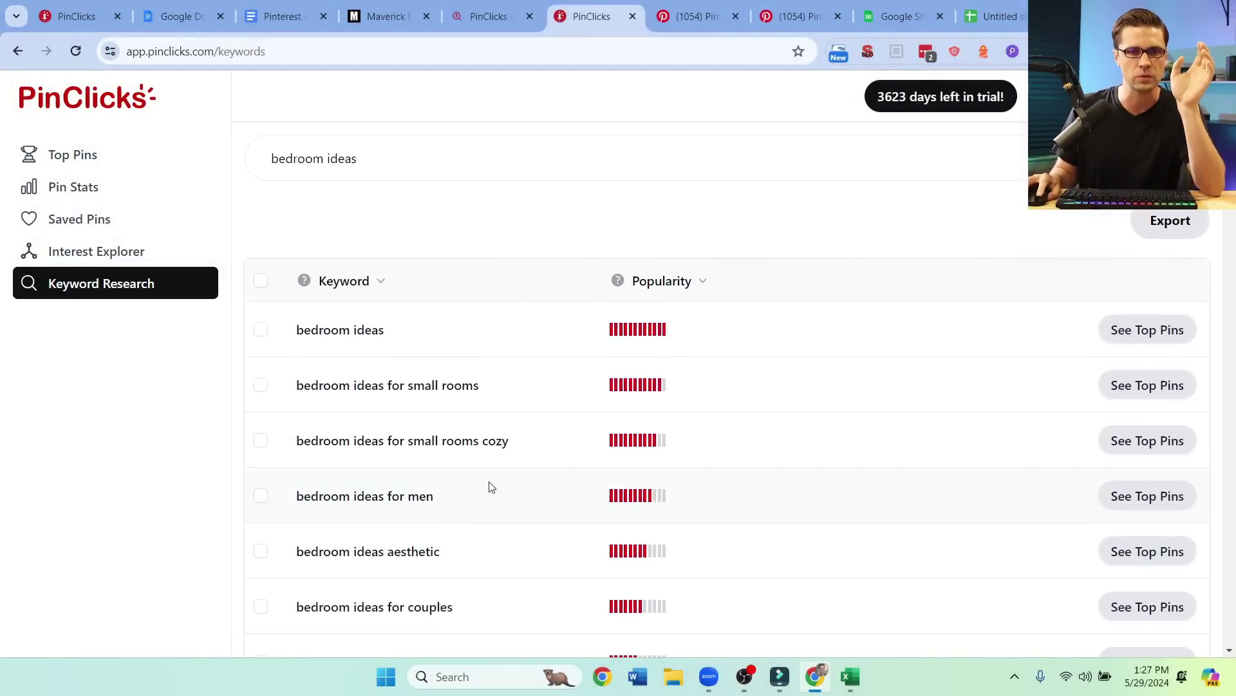
scroll(405, 483, "down", 1)
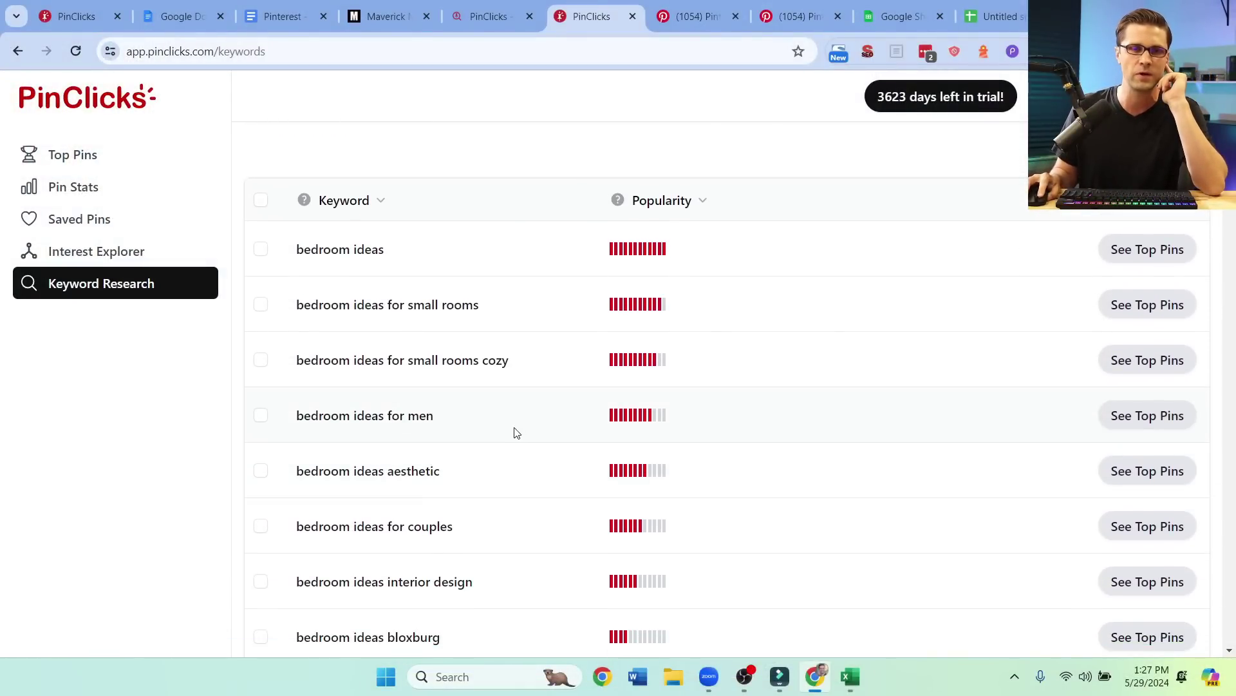
scroll(379, 426, "down", 1)
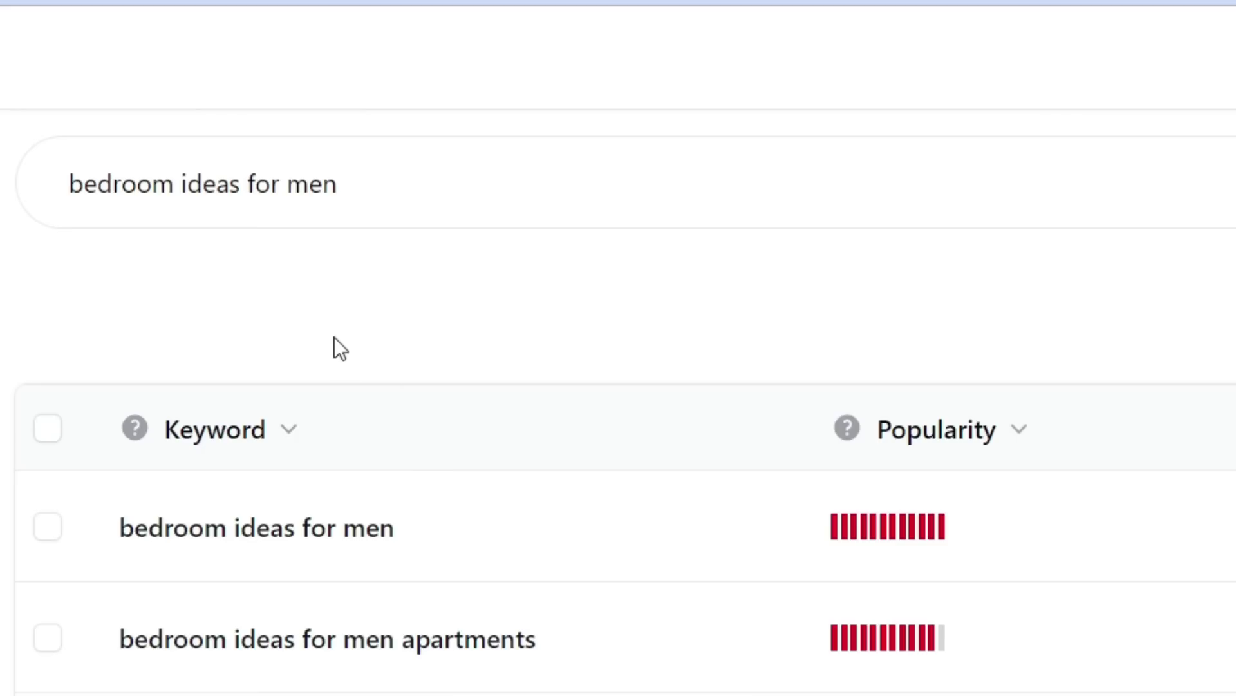
scroll(339, 350, "down", 5)
scroll(339, 349, "down", 5)
scroll(338, 350, "down", 4)
scroll(339, 349, "up", 4)
scroll(811, 574, "up", 5)
scroll(813, 573, "up", 5)
scroll(812, 575, "up", 2)
Step: Scroll through the roughly 284 keywords in the Bedroom Ideas sheet and jump back to the top
left_click(991, 18)
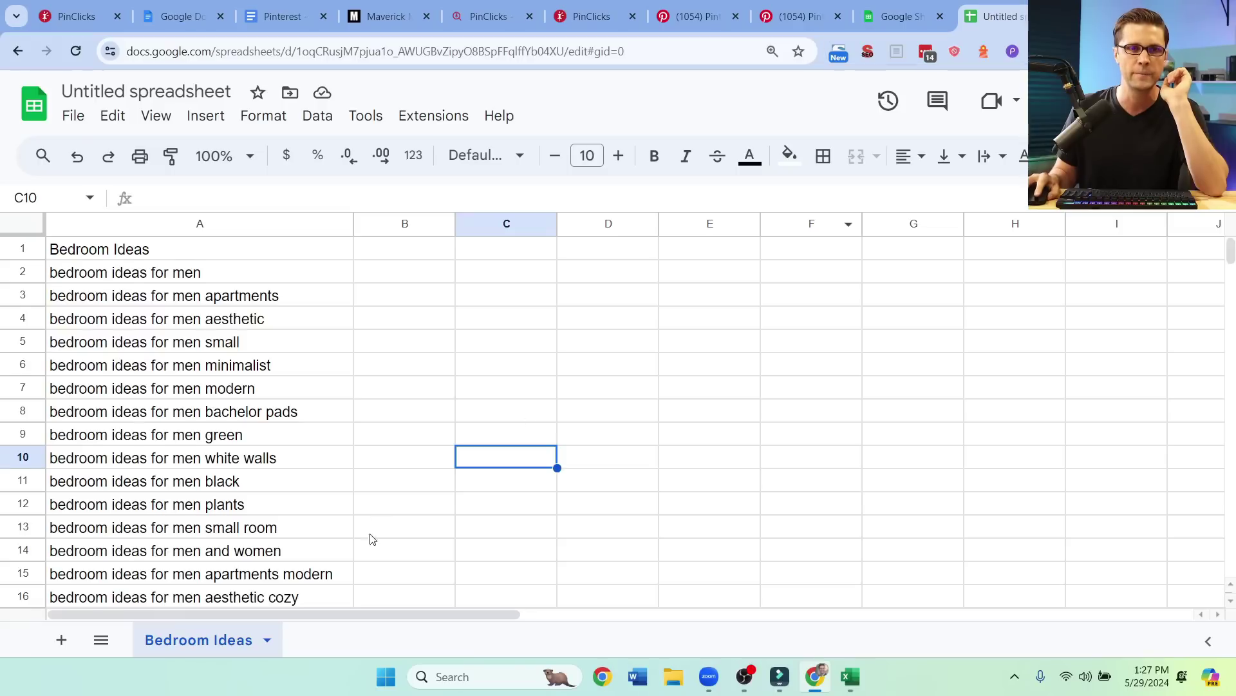
scroll(371, 538, "down", 6)
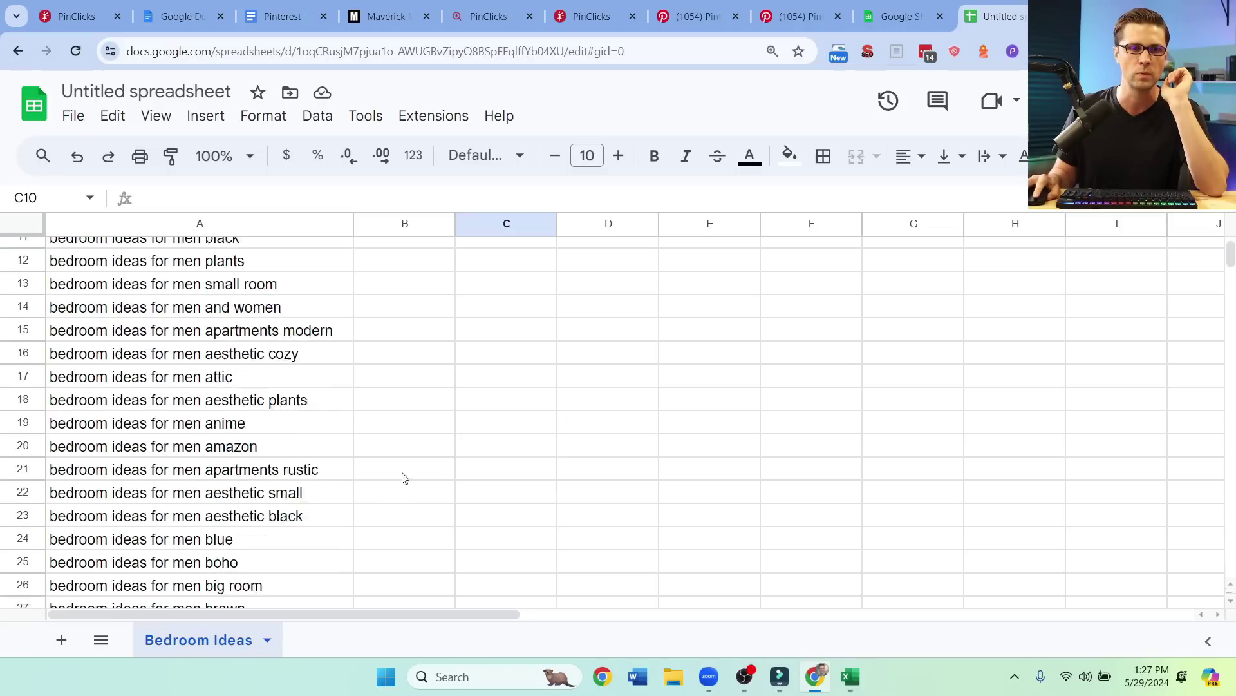
scroll(371, 483, "down", 6)
scroll(357, 454, "down", 6)
scroll(343, 441, "down", 8)
scroll(341, 441, "down", 8)
scroll(338, 445, "down", 8)
scroll(333, 463, "down", 6)
scroll(324, 505, "down", 8)
scroll(323, 506, "down", 8)
scroll(333, 464, "down", 6)
mouse_move(1228, 337)
left_mouse_down()
mouse_move(1202, 350)
mouse_move(1232, 318)
mouse_move(1229, 243)
left_mouse_up()
left_click(783, 416)
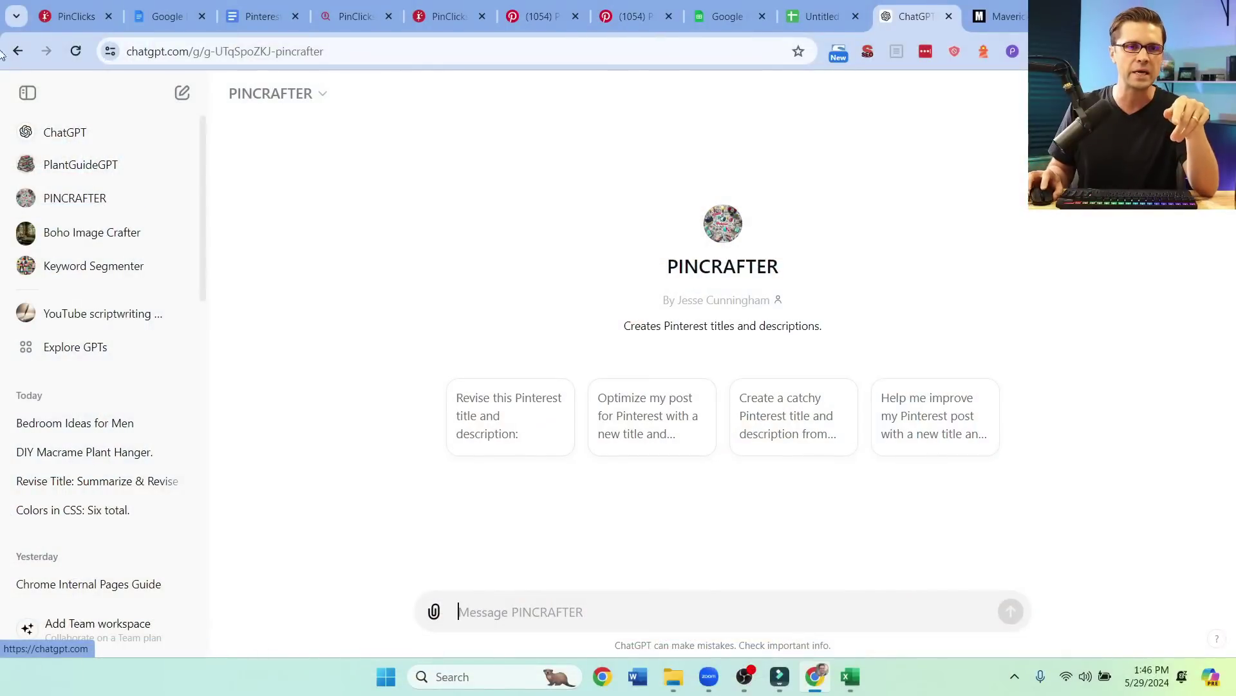
Step: Paste the copied bedroom ideas keyword list into the Keyword Segmenter chat and send it
left_click(94, 266)
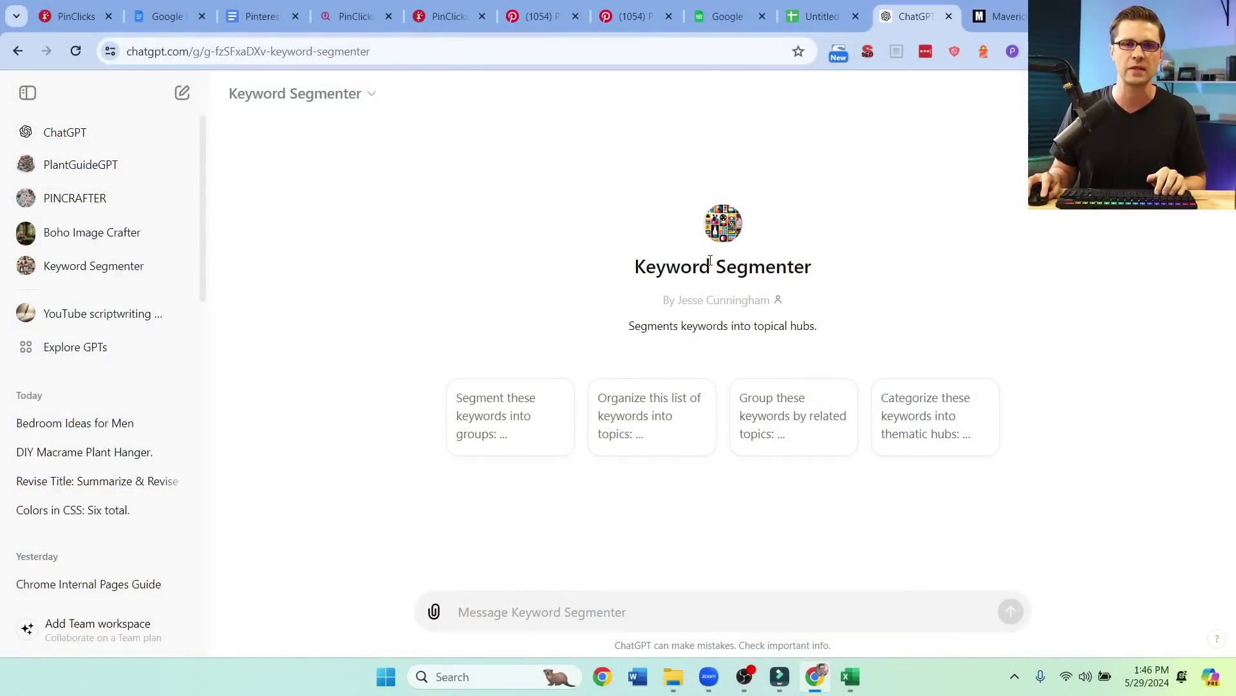
key("ctrl+v")
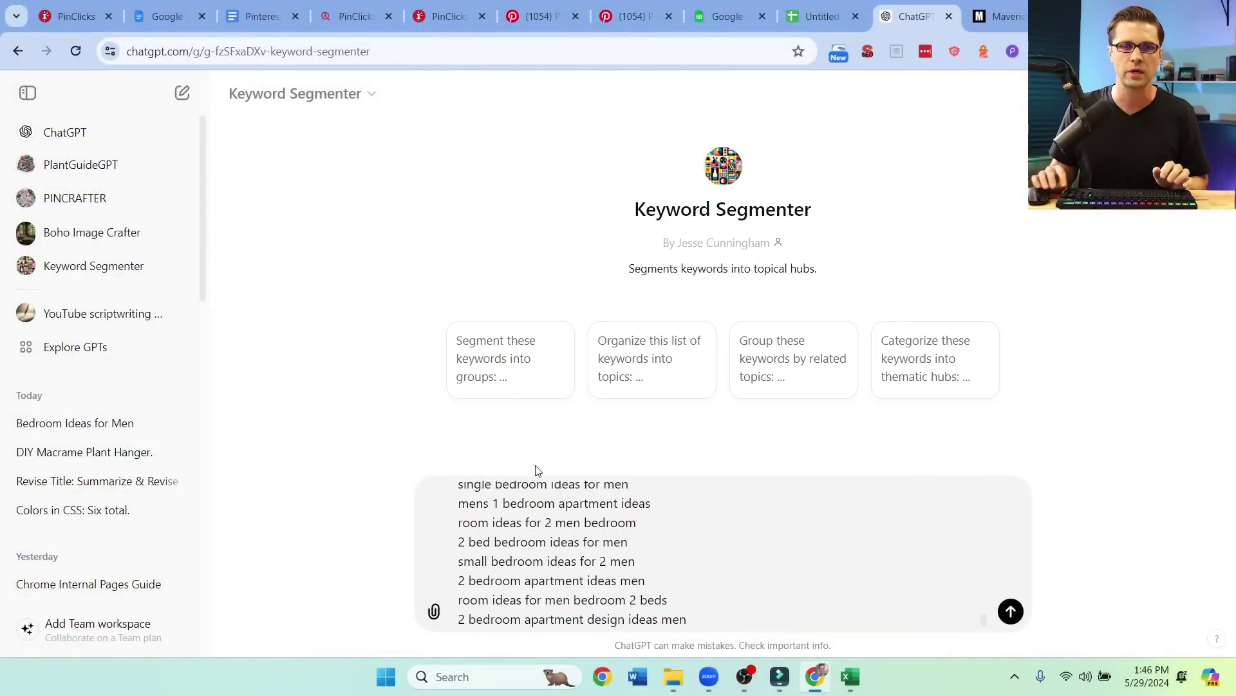
key("Return")
scroll(529, 539, "up", 5)
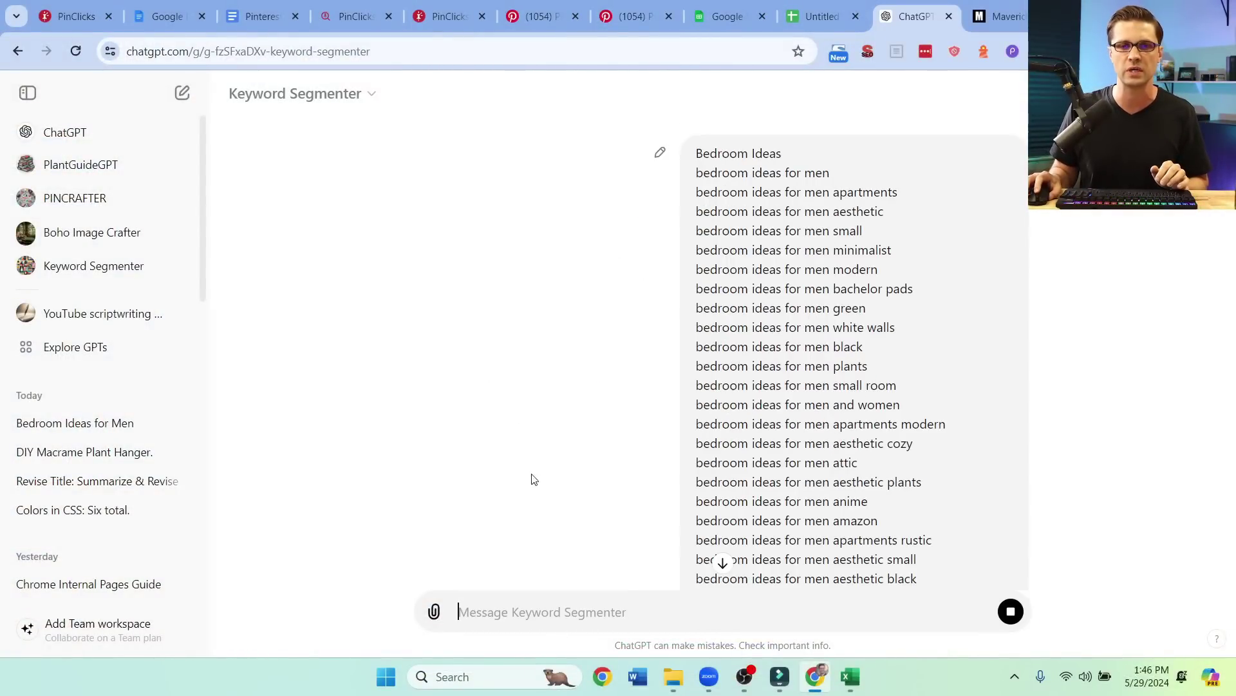
scroll(628, 415, "down", 5)
scroll(599, 386, "down", 5)
scroll(600, 382, "down", 5)
scroll(389, 380, "down", 5)
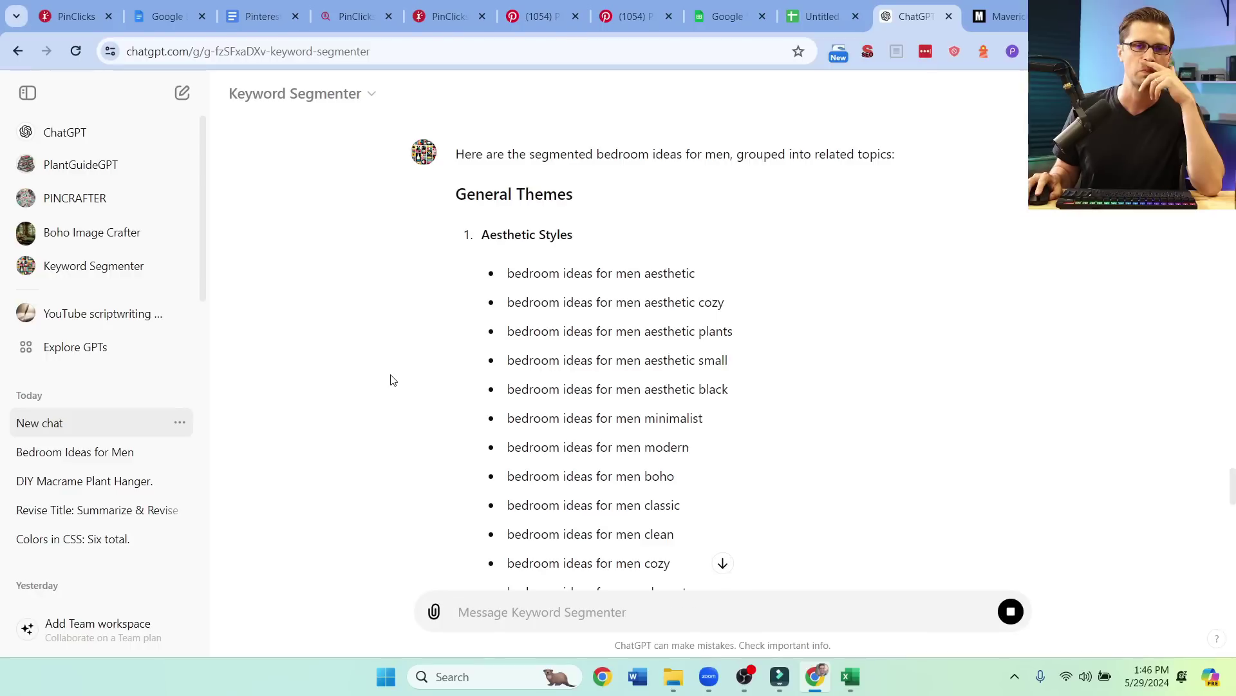
Step: Review the grouped keyword reply, highlighting headings and keywords, and briefly check the Maverick forum
triple_click(513, 192)
left_click(411, 288)
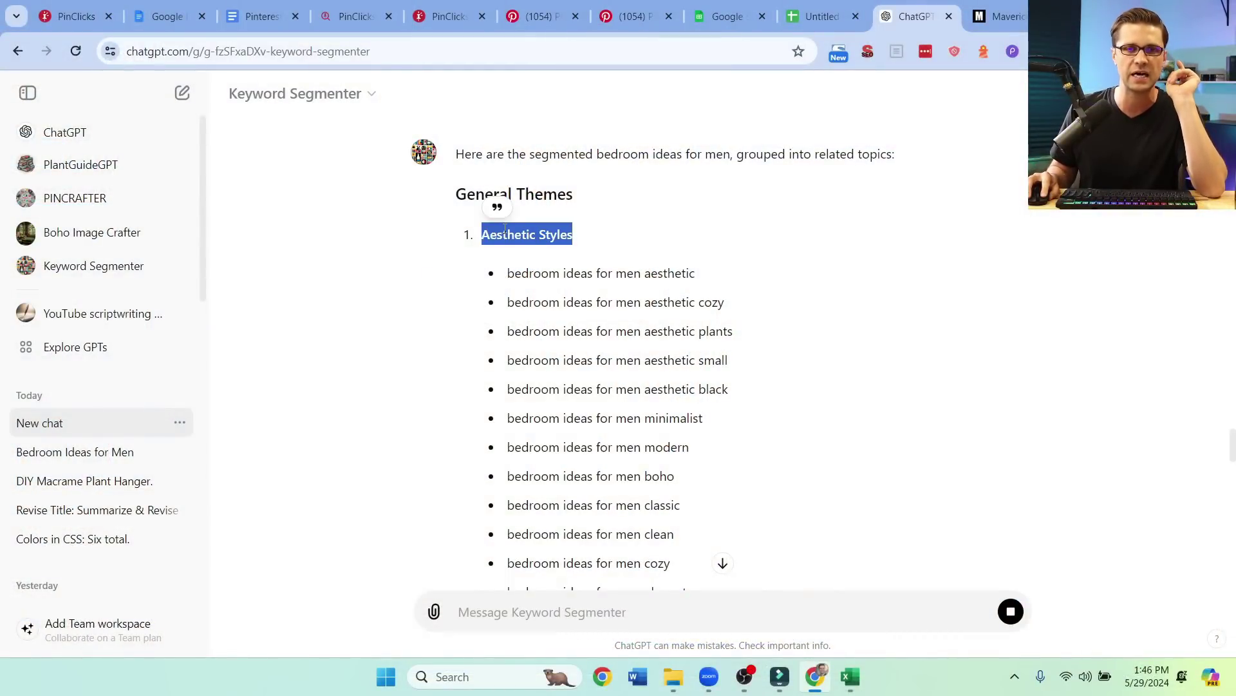
scroll(417, 346, "down", 1)
scroll(484, 367, "down", 1)
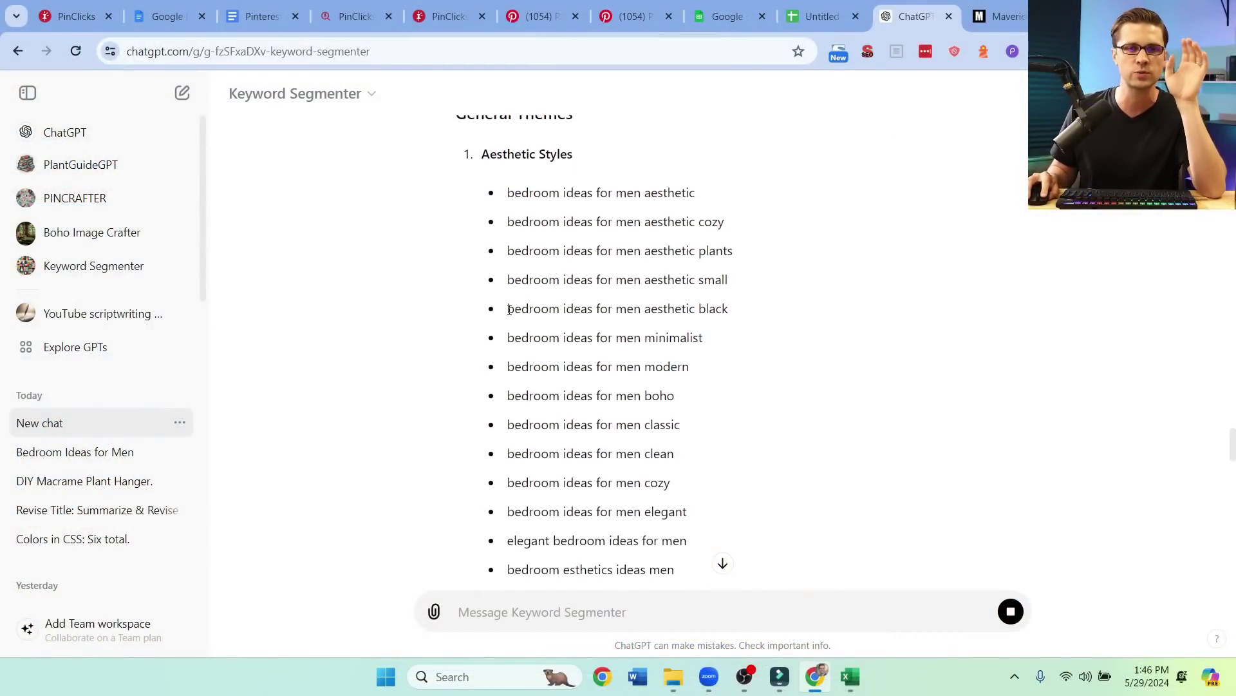
left_click_drag(509, 309, 738, 311)
left_click(668, 314)
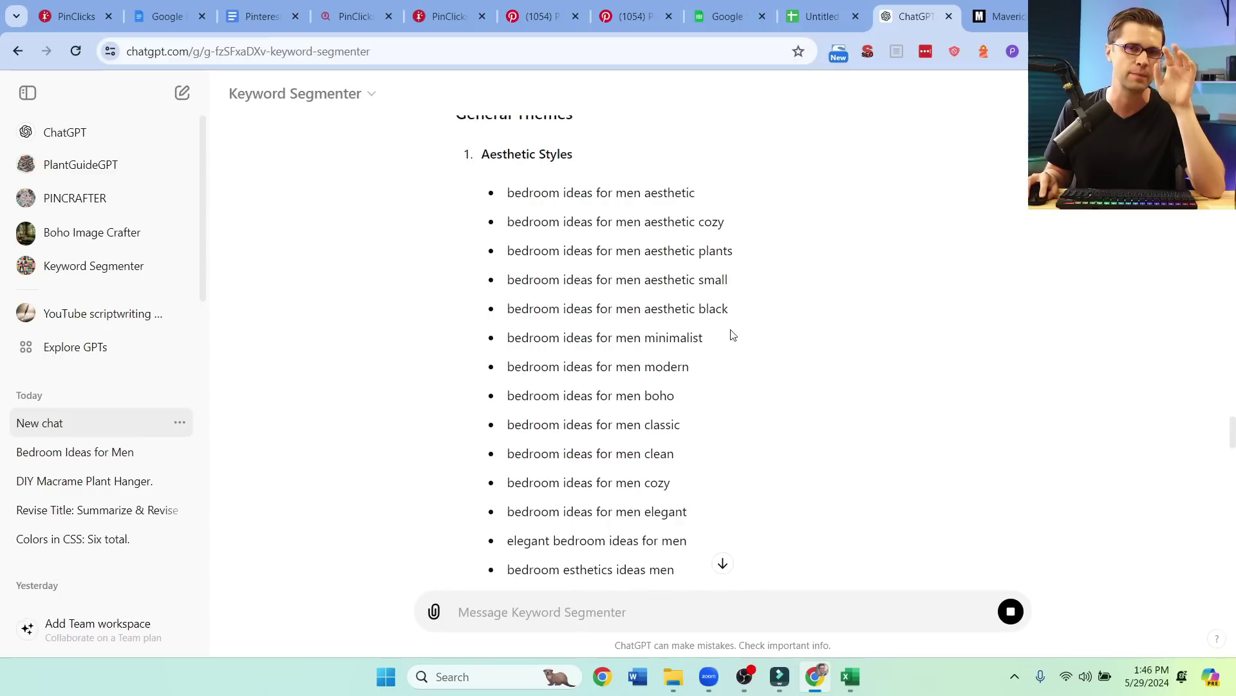
scroll(628, 406, "down", 2)
scroll(645, 461, "down", 2)
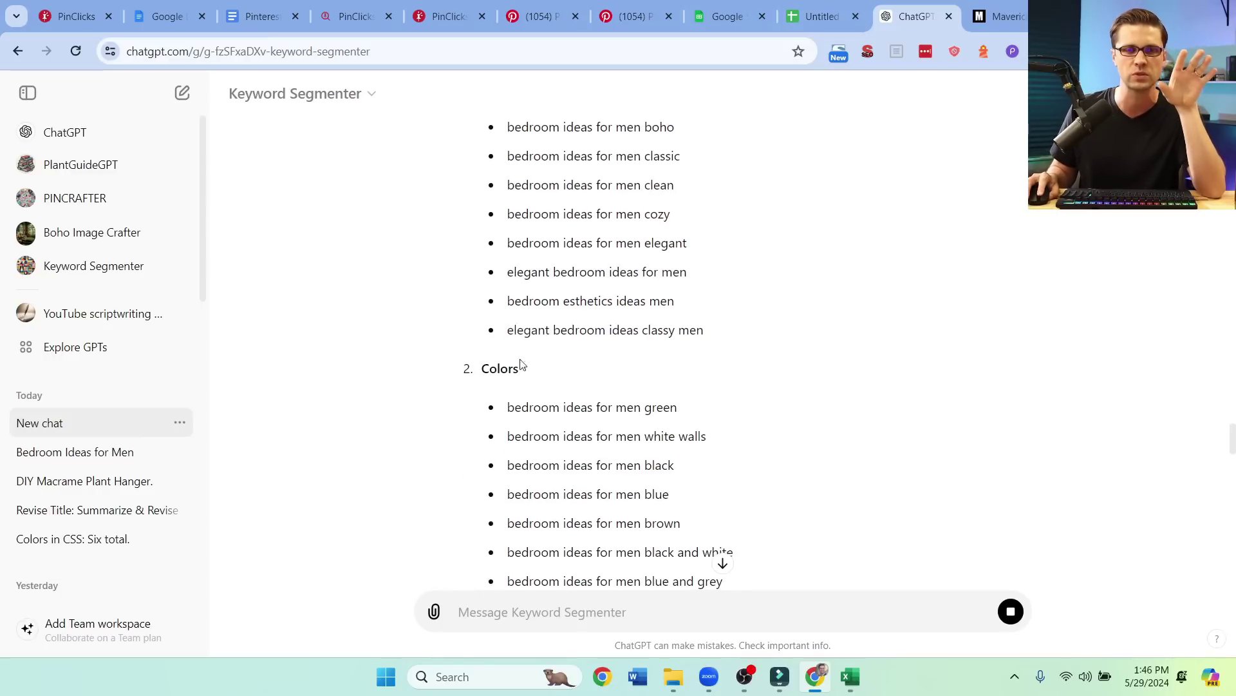
scroll(619, 464, "down", 1)
scroll(599, 474, "down", 1)
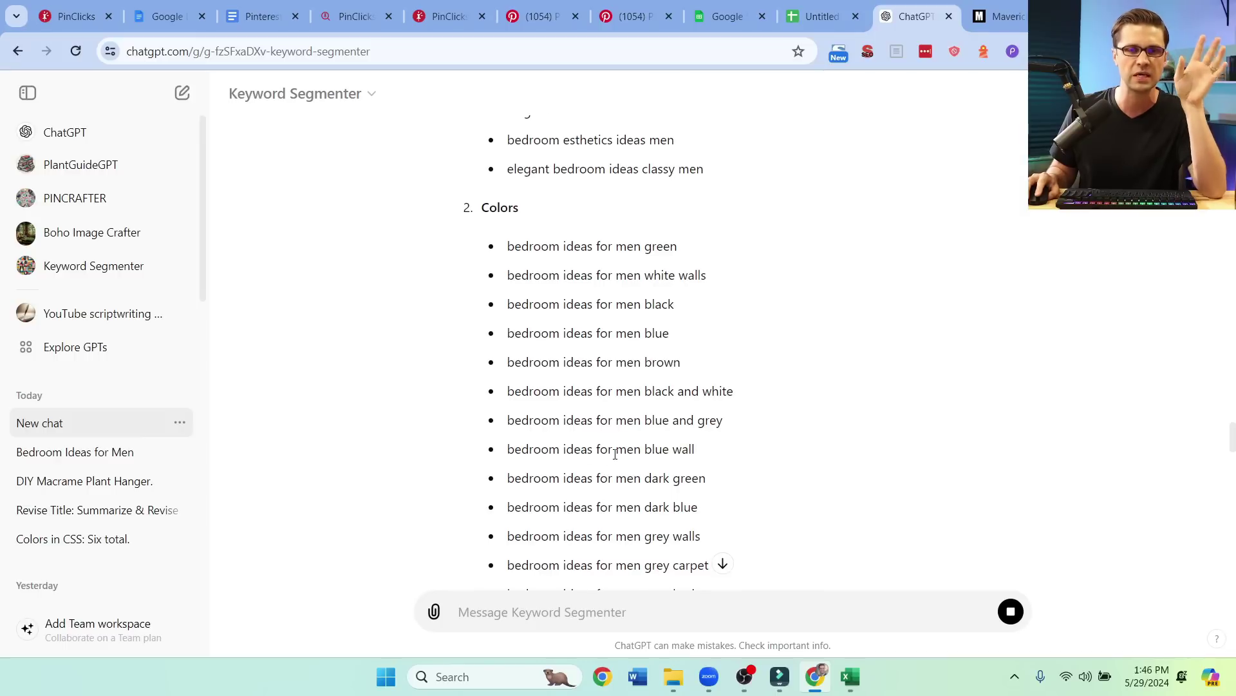
scroll(615, 454, "down", 1)
scroll(595, 445, "down", 2)
scroll(587, 416, "down", 1)
scroll(587, 415, "down", 2)
scroll(580, 410, "down", 2)
scroll(570, 406, "down", 1)
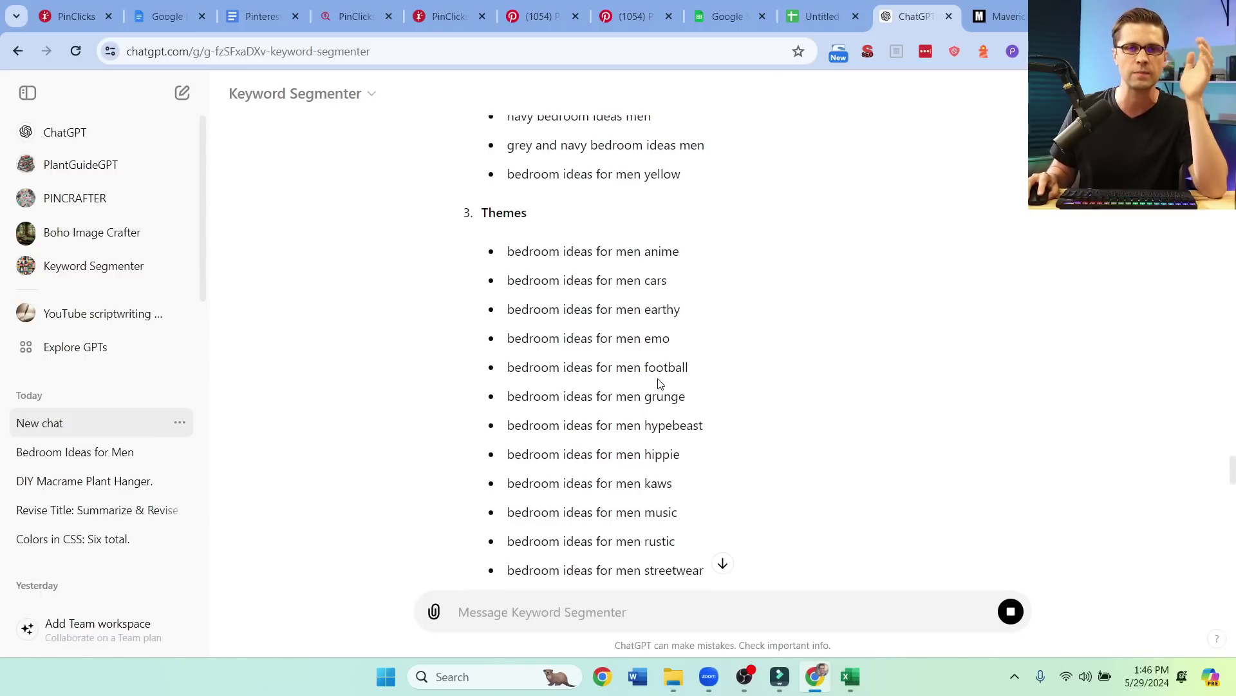
scroll(583, 391, "down", 1)
scroll(582, 406, "down", 3)
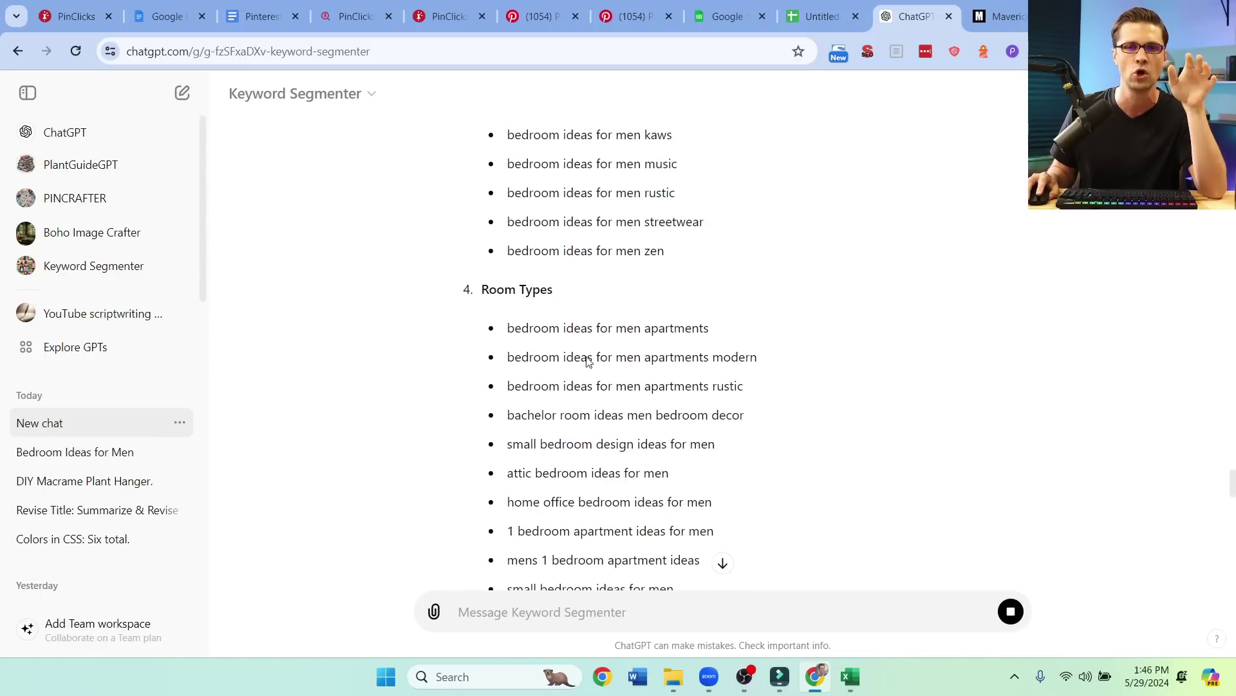
scroll(585, 432, "down", 3)
scroll(436, 425, "down", 2)
scroll(435, 420, "down", 1)
scroll(435, 423, "down", 1)
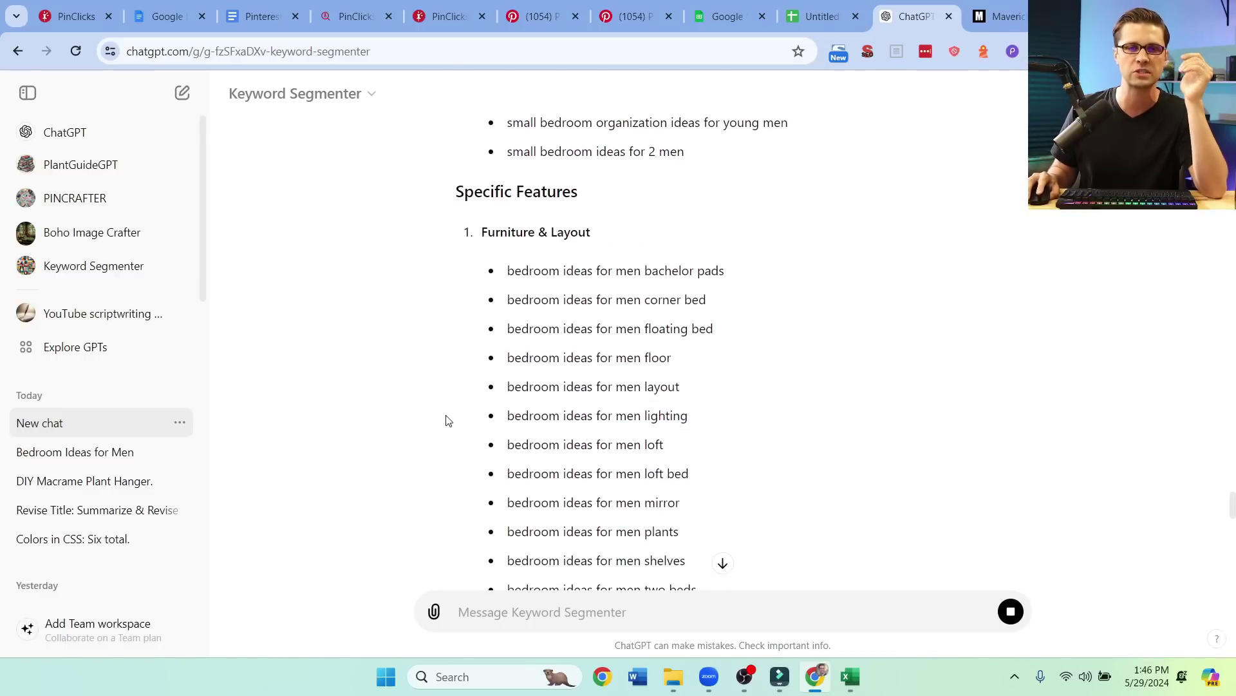
scroll(445, 421, "down", 2)
scroll(444, 417, "down", 3)
scroll(443, 415, "down", 1)
scroll(442, 415, "down", 2)
scroll(443, 414, "down", 3)
scroll(443, 411, "down", 2)
scroll(443, 406, "down", 1)
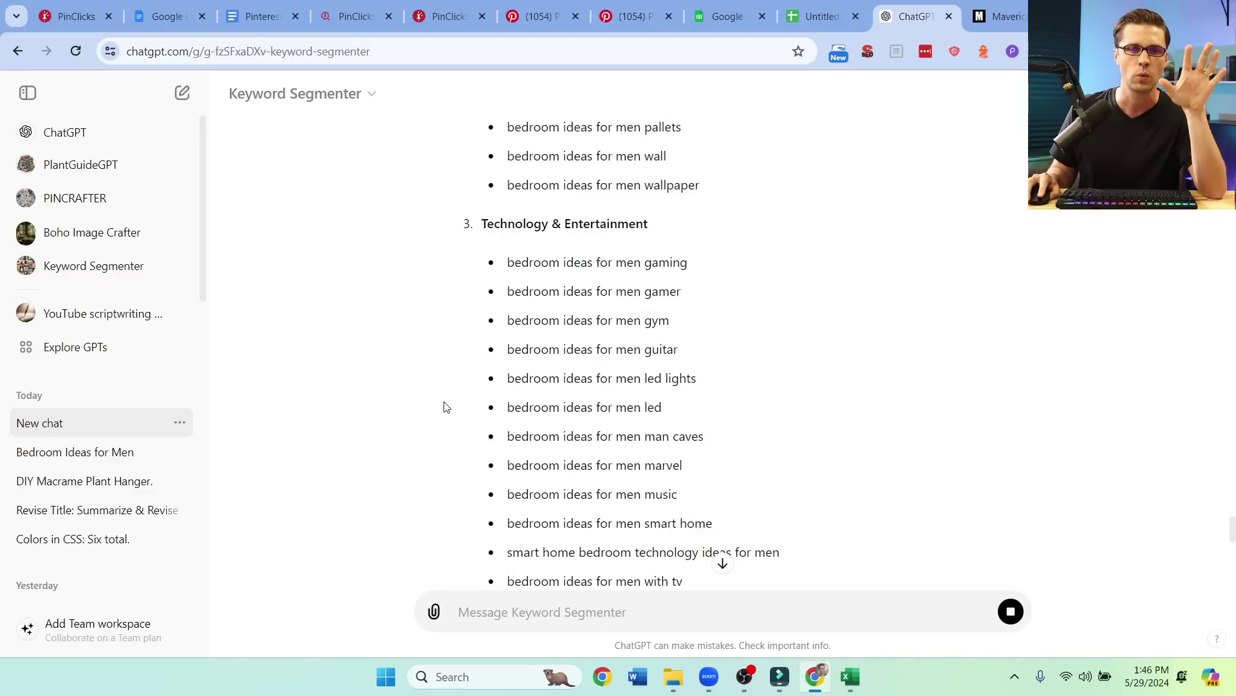
scroll(447, 399, "down", 1)
scroll(440, 391, "down", 1)
scroll(435, 389, "down", 2)
scroll(430, 387, "down", 1)
scroll(428, 387, "down", 2)
scroll(429, 389, "down", 1)
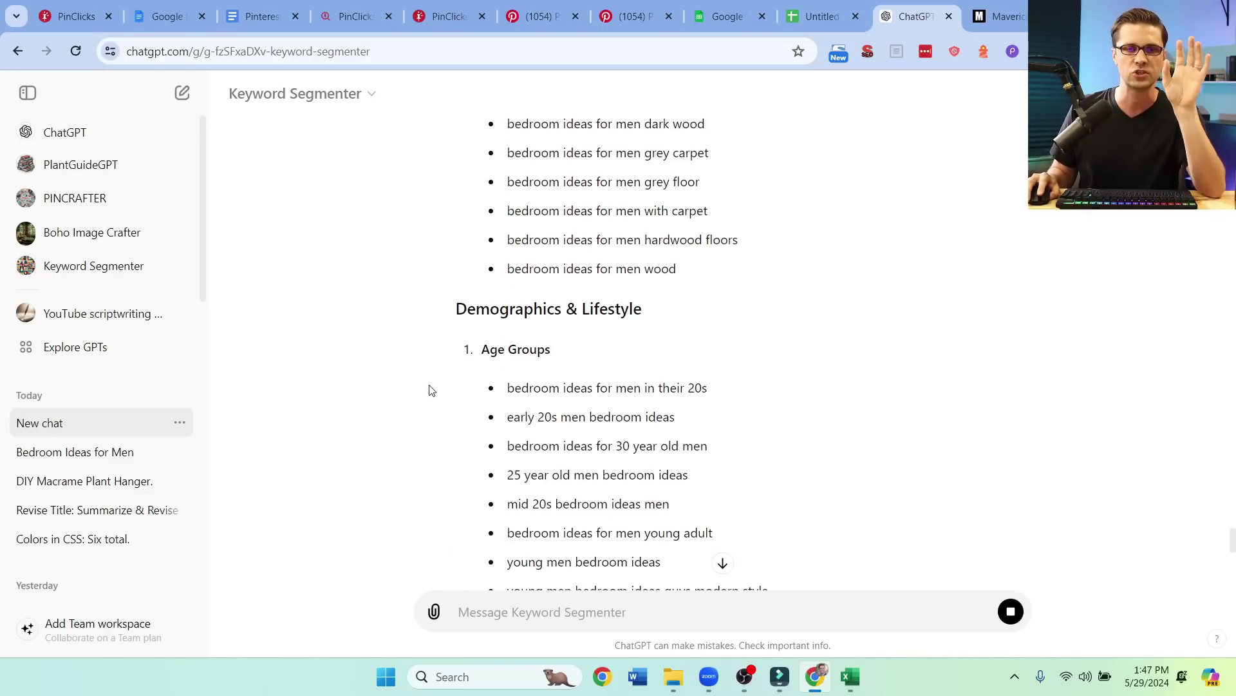
left_click(1006, 15)
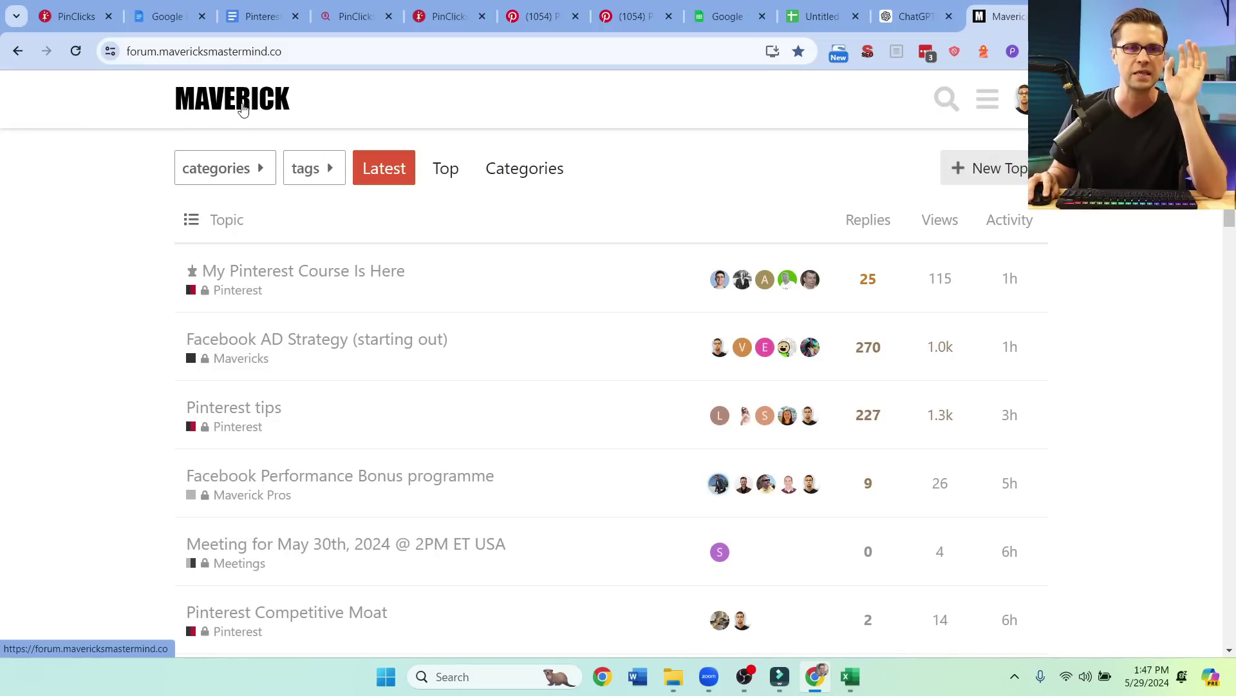
left_click(908, 11)
scroll(447, 495, "down", 2)
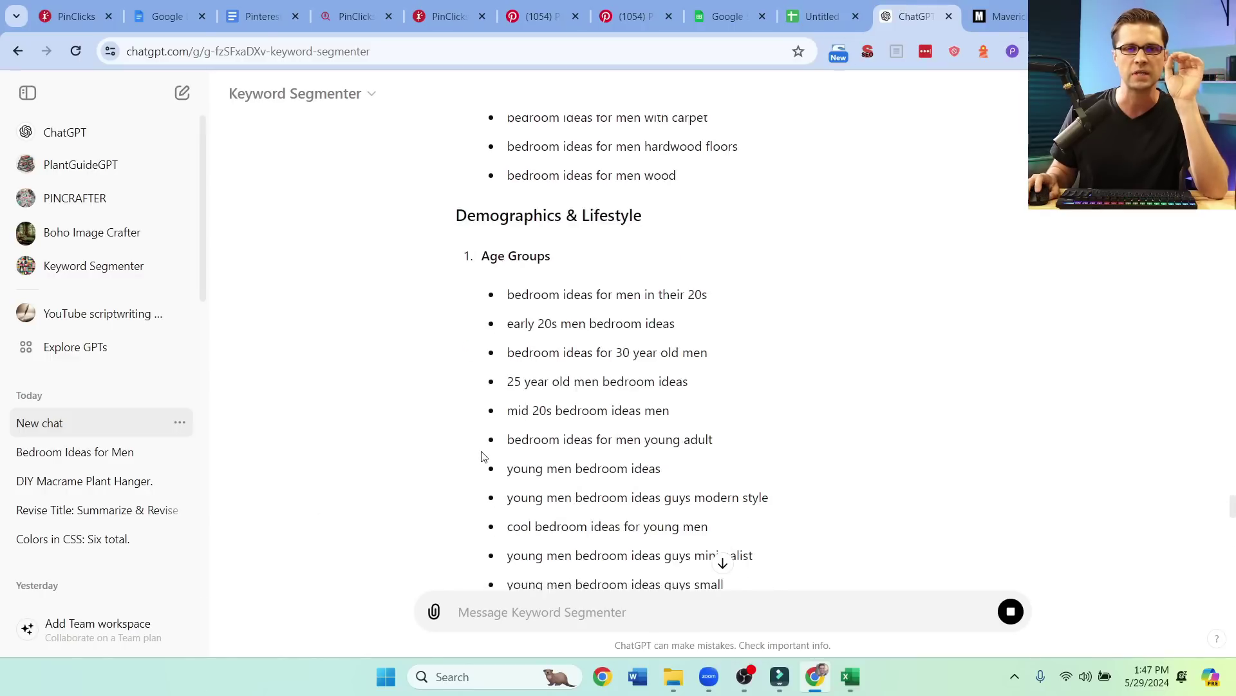
scroll(484, 386, "down", 2)
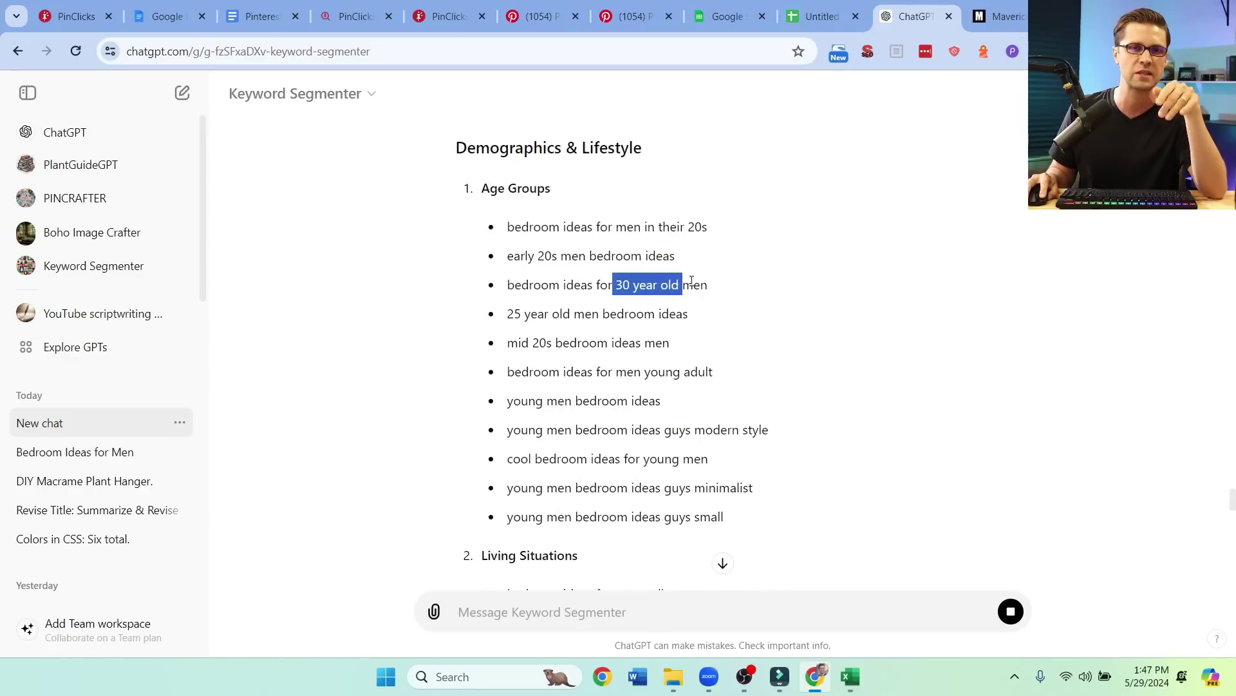
left_click(580, 365)
scroll(580, 365, "down", 2)
scroll(584, 387, "down", 2)
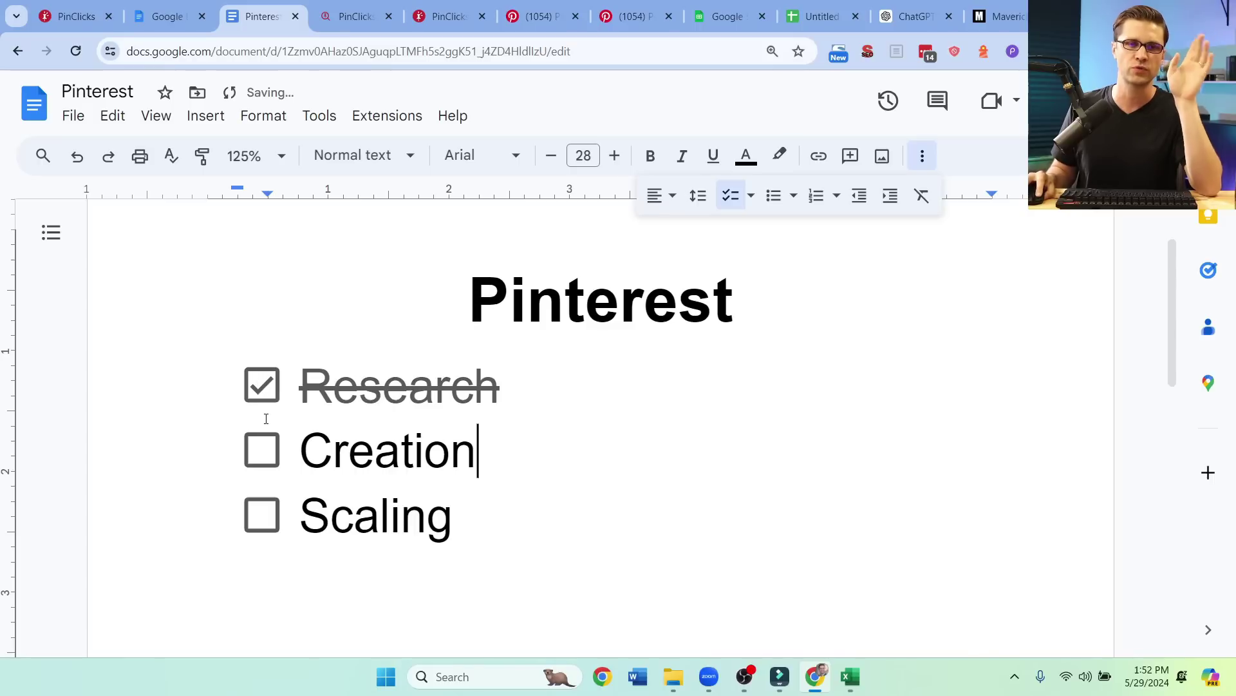
Step: Untick and re-tick Research on the Pinterest checklist, then bring up the keyword spreadsheet
left_click(260, 386)
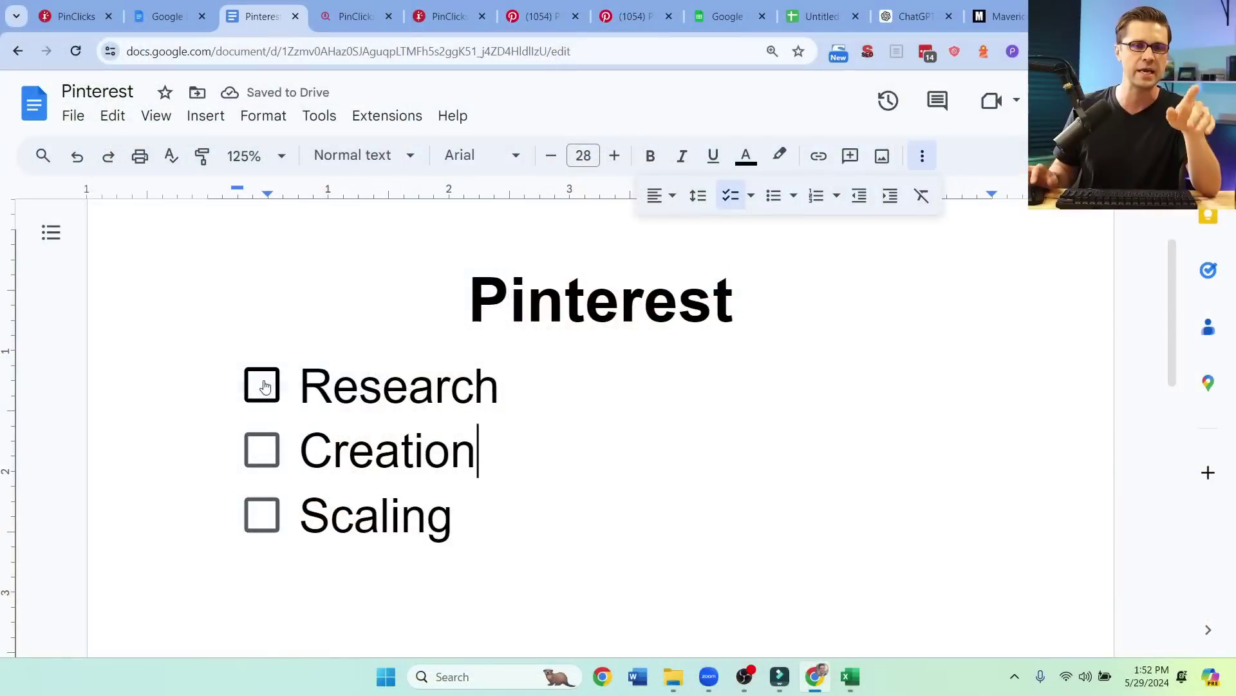
left_click(262, 386)
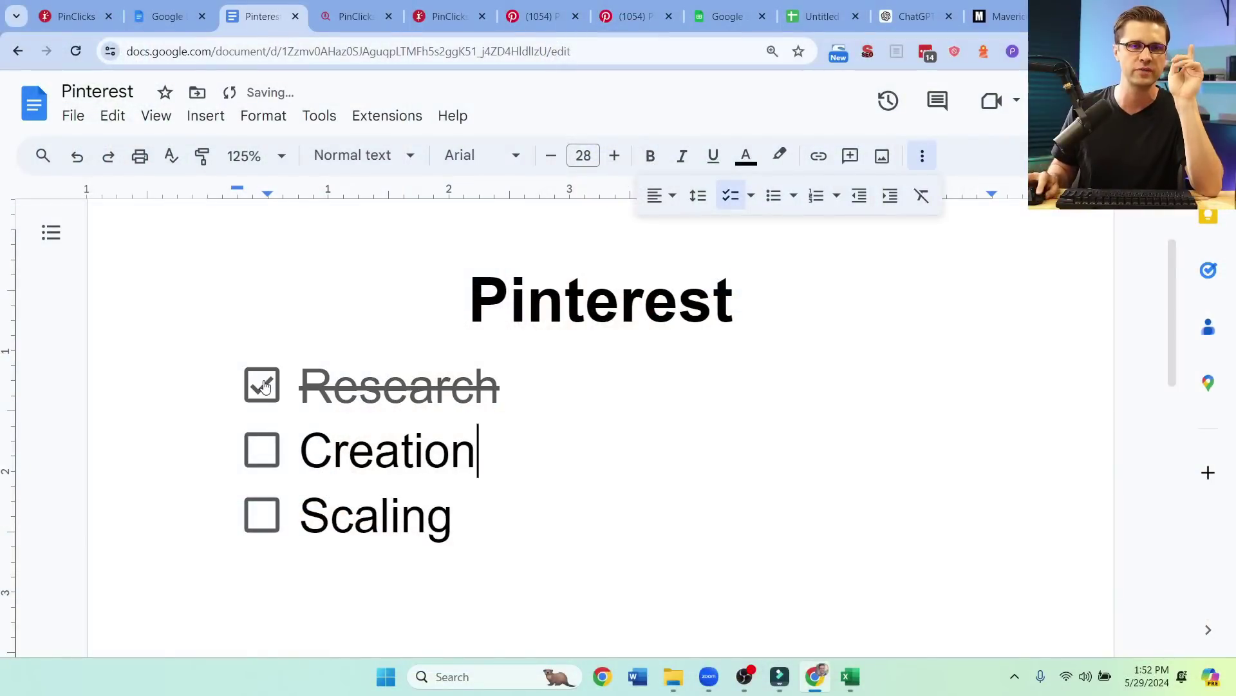
left_click(819, 16)
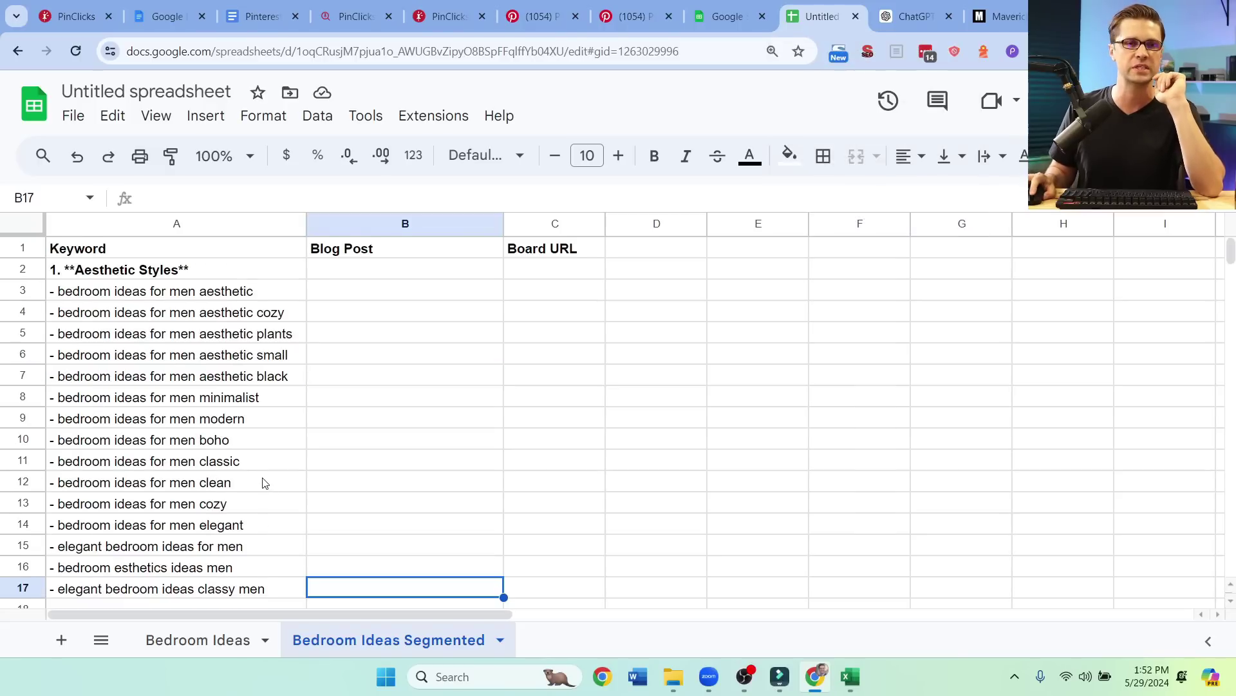
scroll(299, 474, "down", 3)
scroll(309, 459, "up", 3)
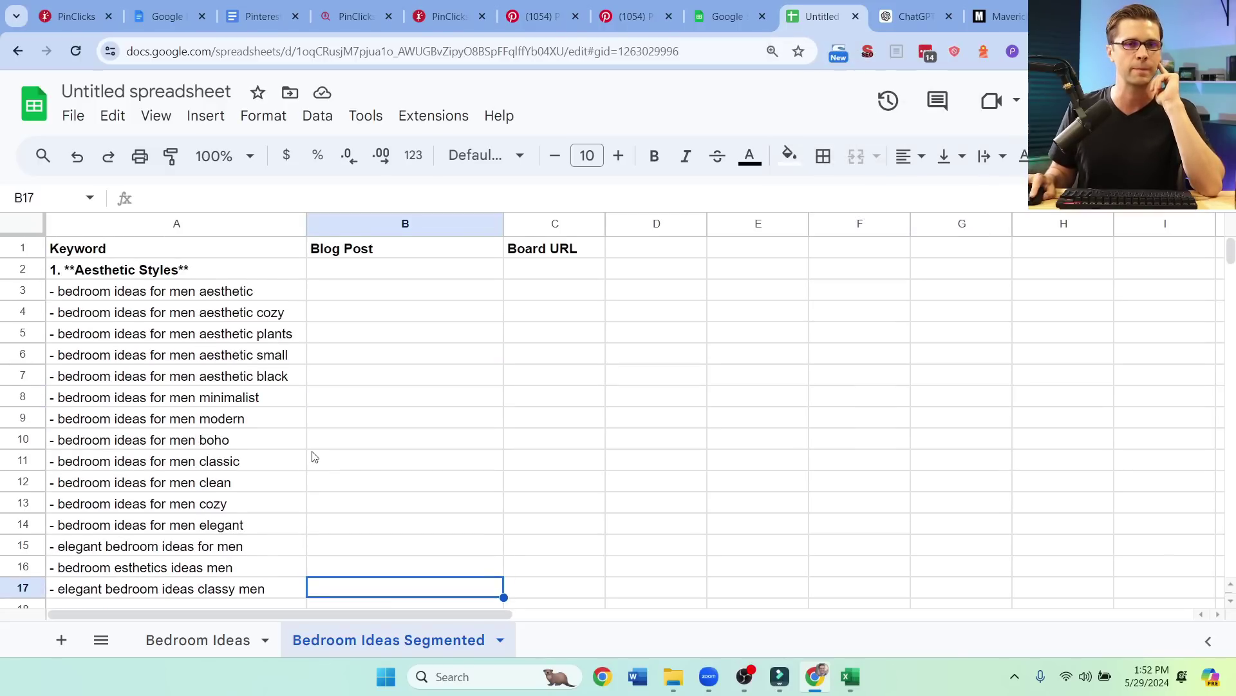
scroll(312, 455, "down", 5)
scroll(318, 457, "up", 2)
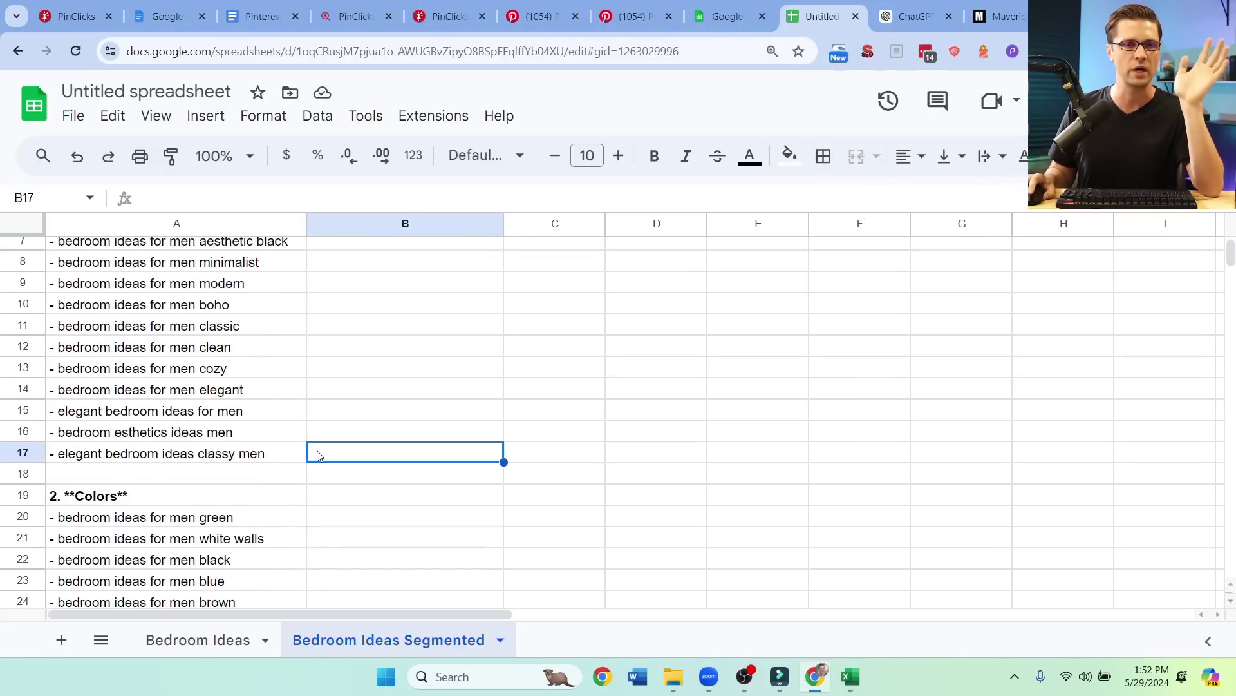
scroll(317, 457, "down", 5)
scroll(309, 459, "down", 5)
scroll(307, 462, "down", 3)
scroll(308, 462, "up", 5)
scroll(308, 462, "up", 5)
scroll(309, 465, "up", 4)
scroll(312, 466, "up", 3)
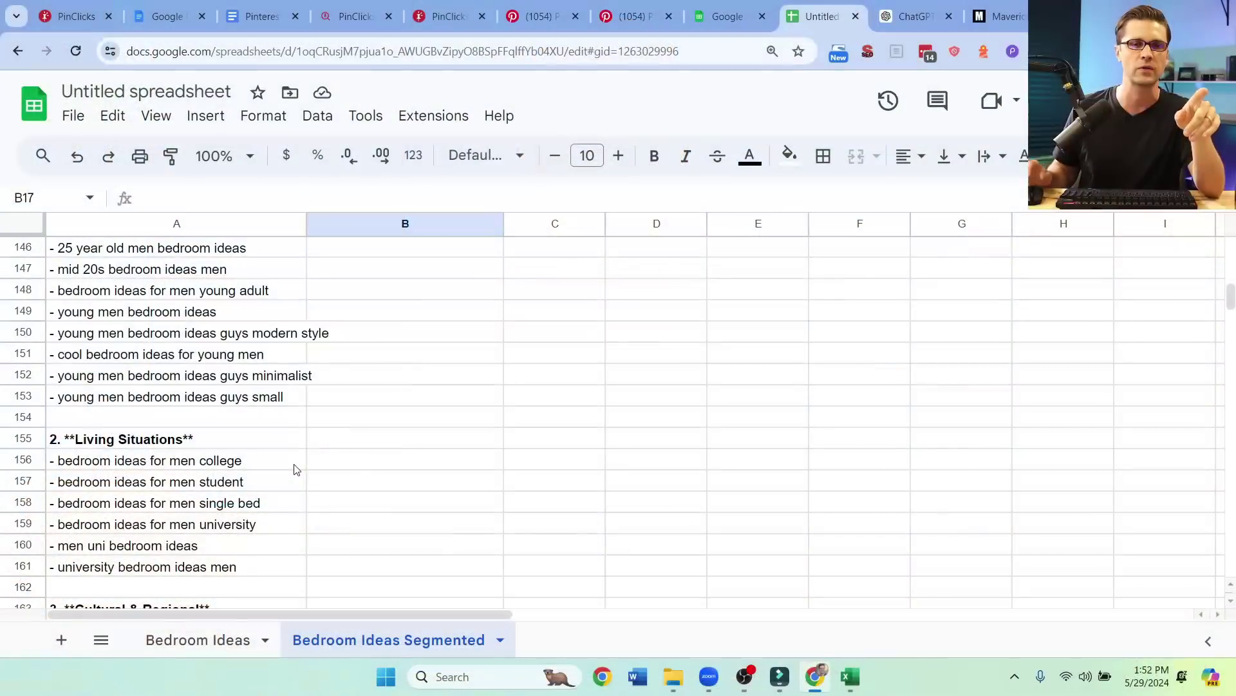
scroll(296, 469, "up", 5)
scroll(299, 454, "up", 6)
scroll(306, 431, "up", 7)
scroll(306, 431, "up", 5)
scroll(305, 435, "up", 7)
scroll(304, 445, "up", 7)
scroll(302, 456, "up", 4)
scroll(303, 458, "up", 2)
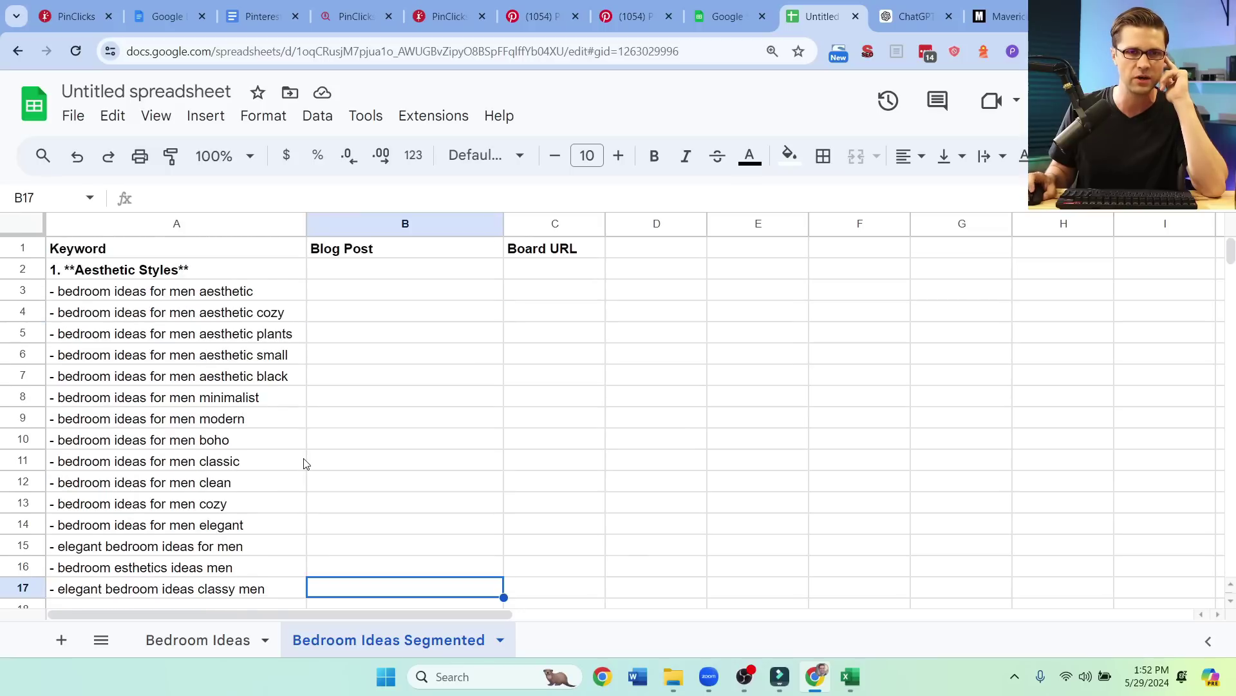
Step: Return to the PINCRAFTER chat with the 'bedroom ideas for men white walls' pin title
left_click(917, 16)
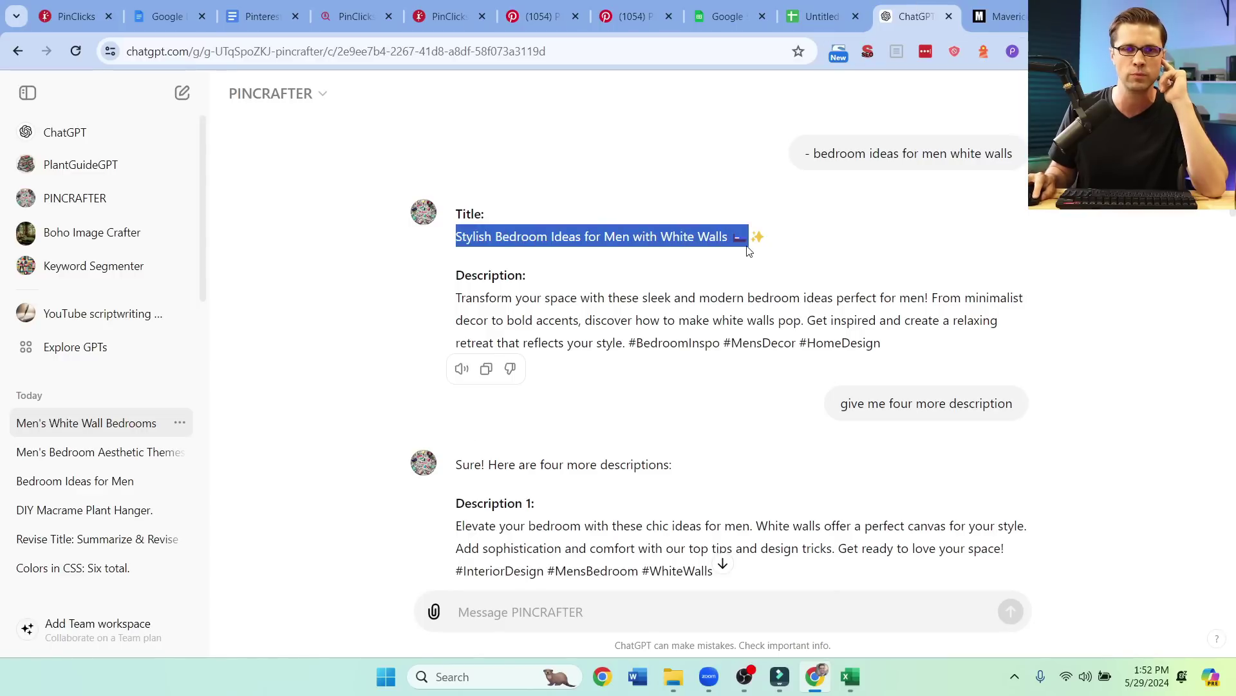
Step: Enter 'THIS ONE' in B21 beside the 'bedroom ideas for men white walls' keyword
left_click(821, 15)
scroll(305, 553, "down", 3)
scroll(306, 512, "down", 3)
left_click(197, 407)
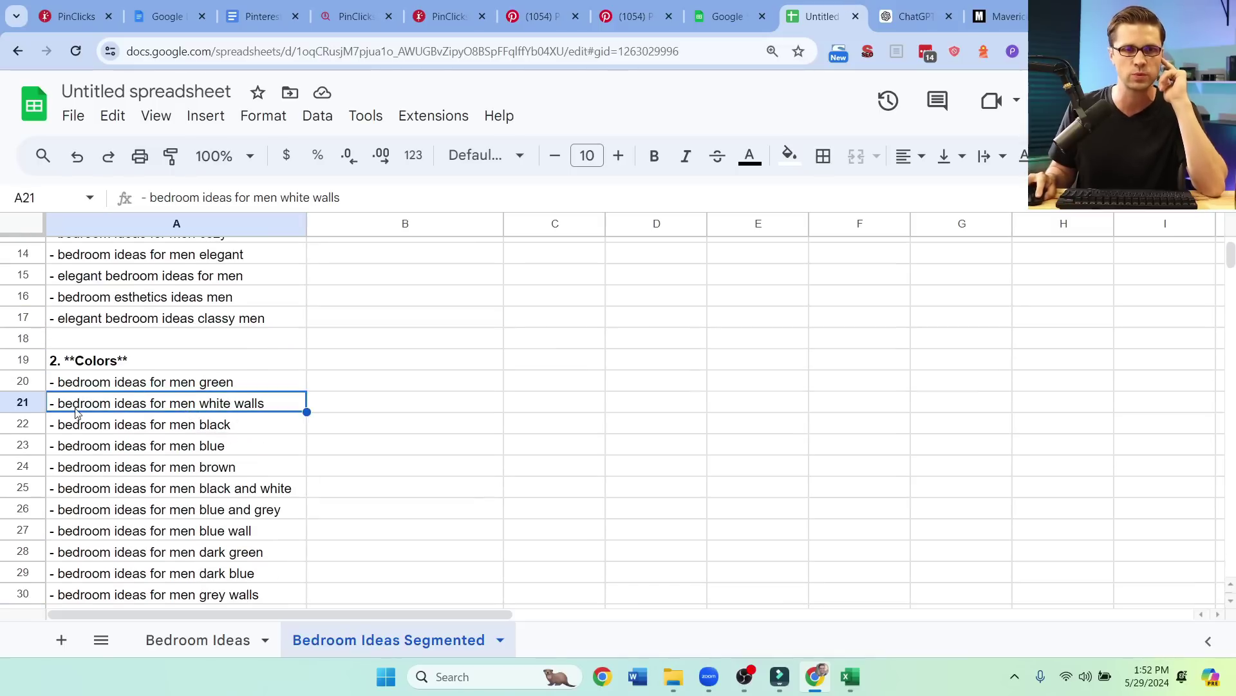
left_click(378, 406)
type("THIS ONE")
left_click(109, 407)
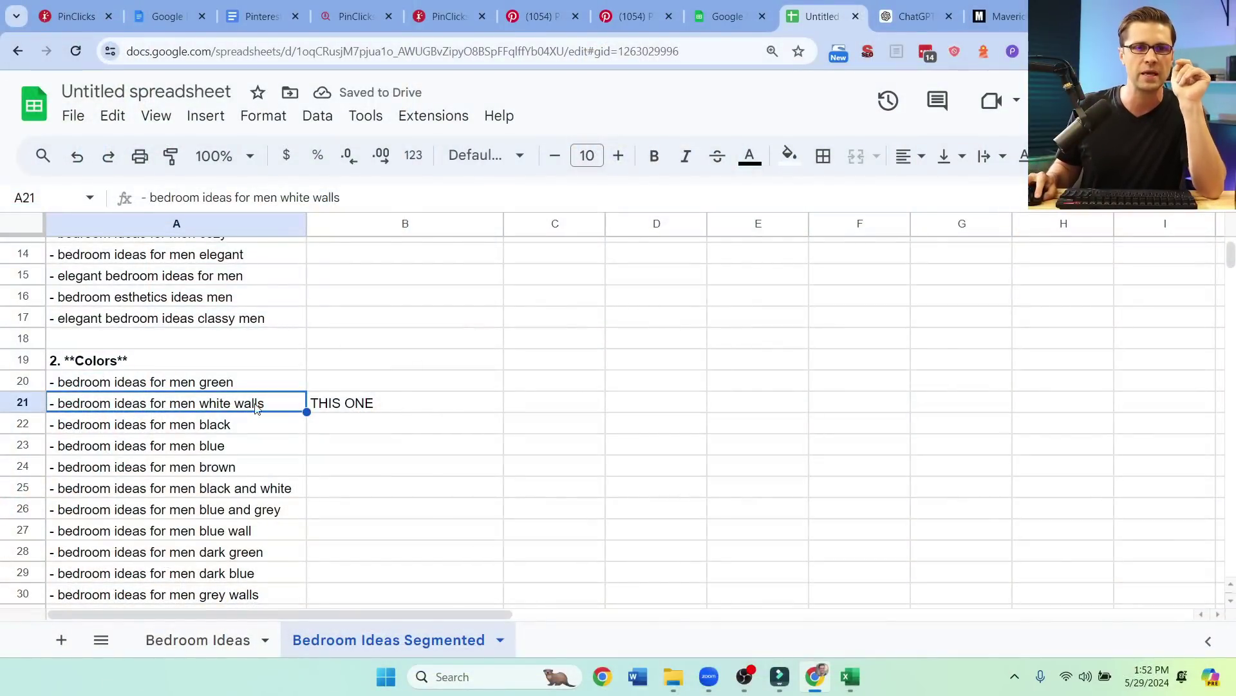
left_click(915, 16)
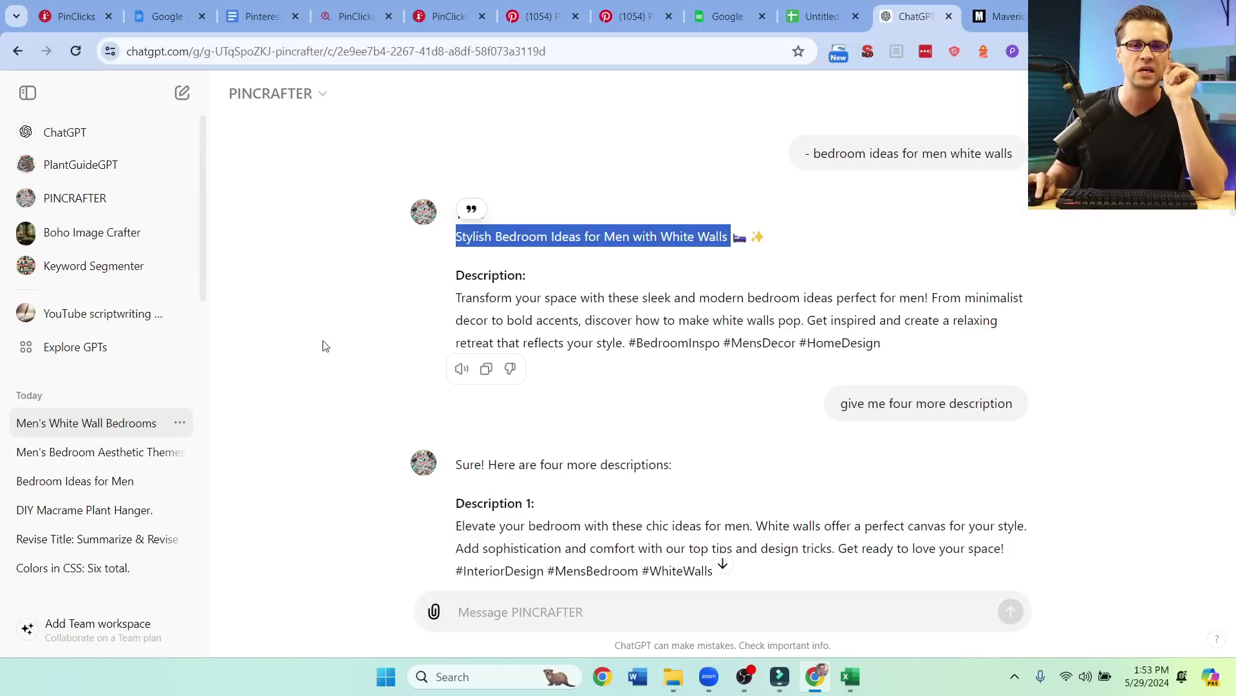
Step: Review the pin title and white-walls keyword prompt in PINCRAFTER's response
left_click(638, 335)
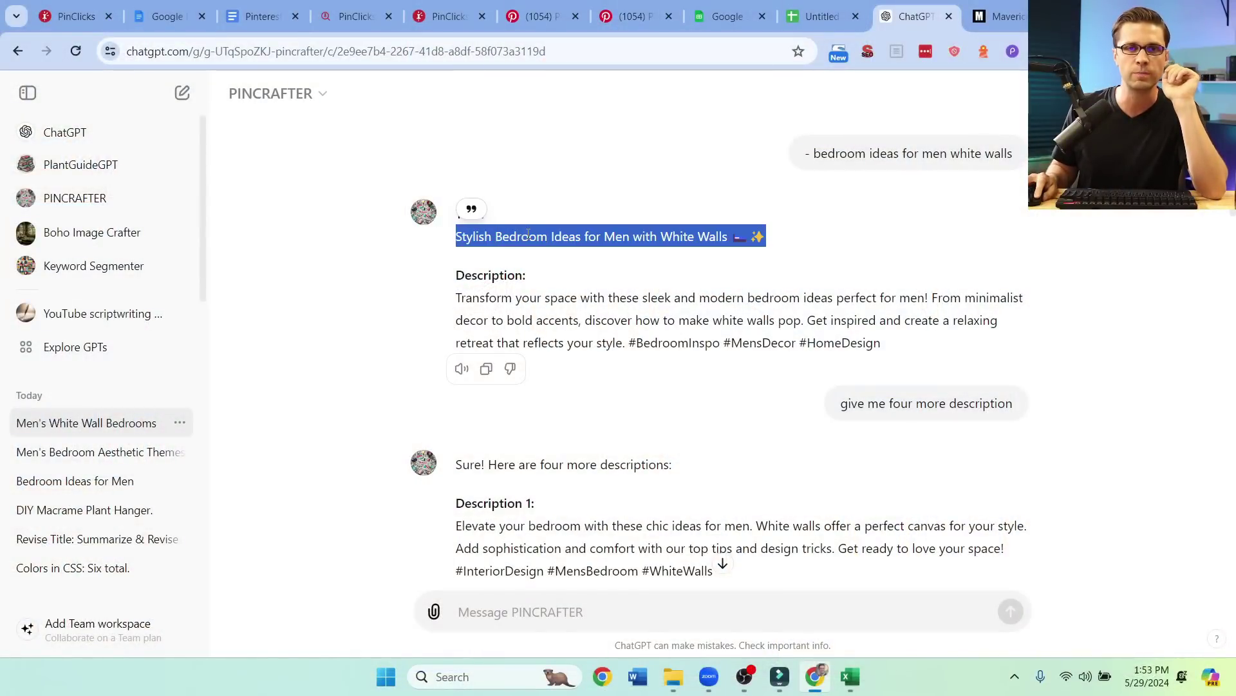
left_click(630, 251)
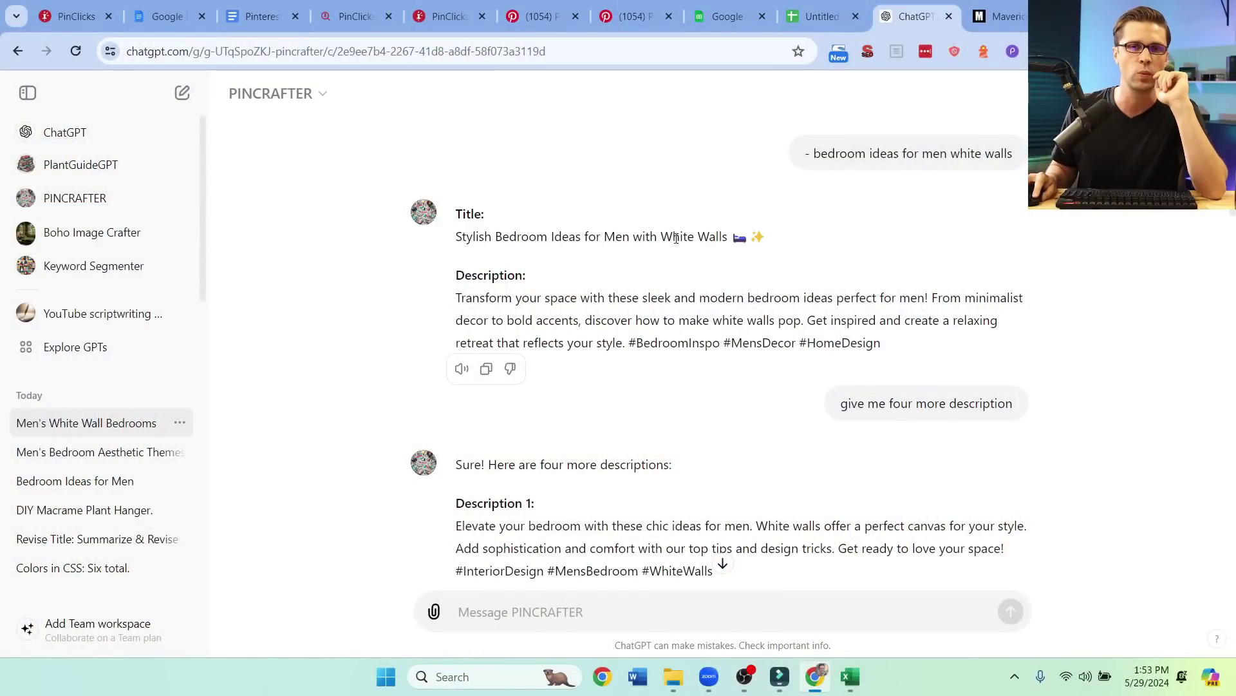
triple_click(618, 235)
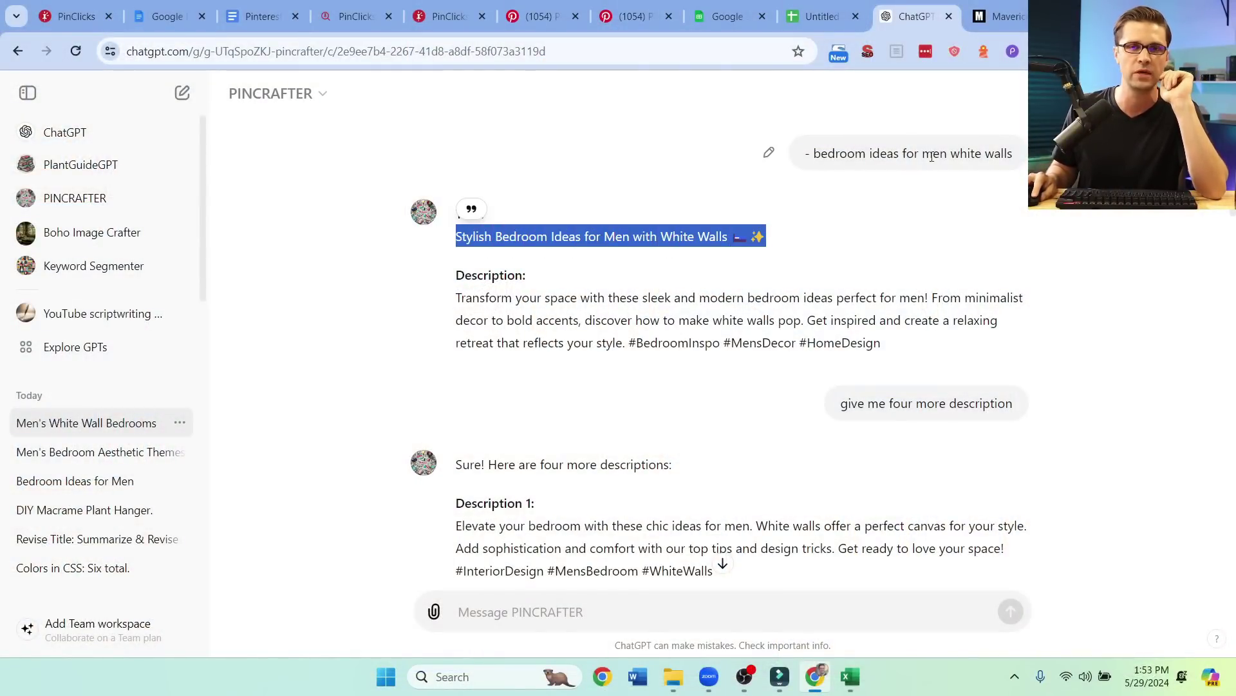
left_click(912, 148)
left_click_drag(814, 154, 1013, 154)
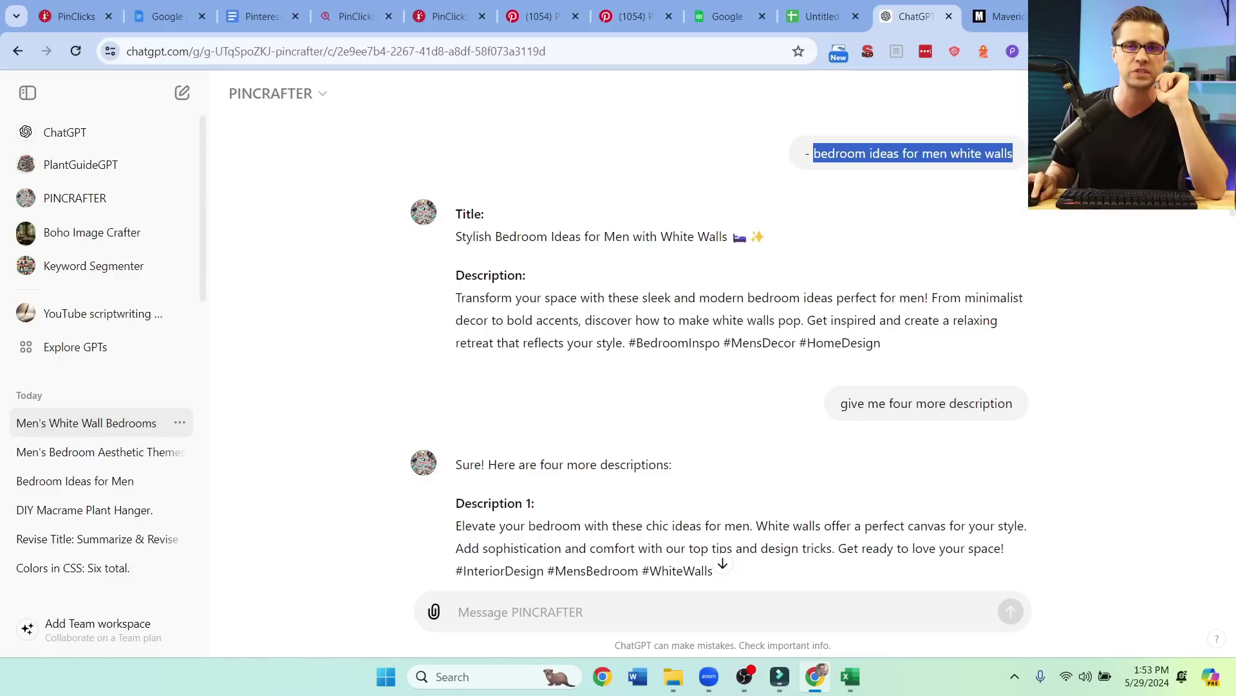
triple_click(909, 153)
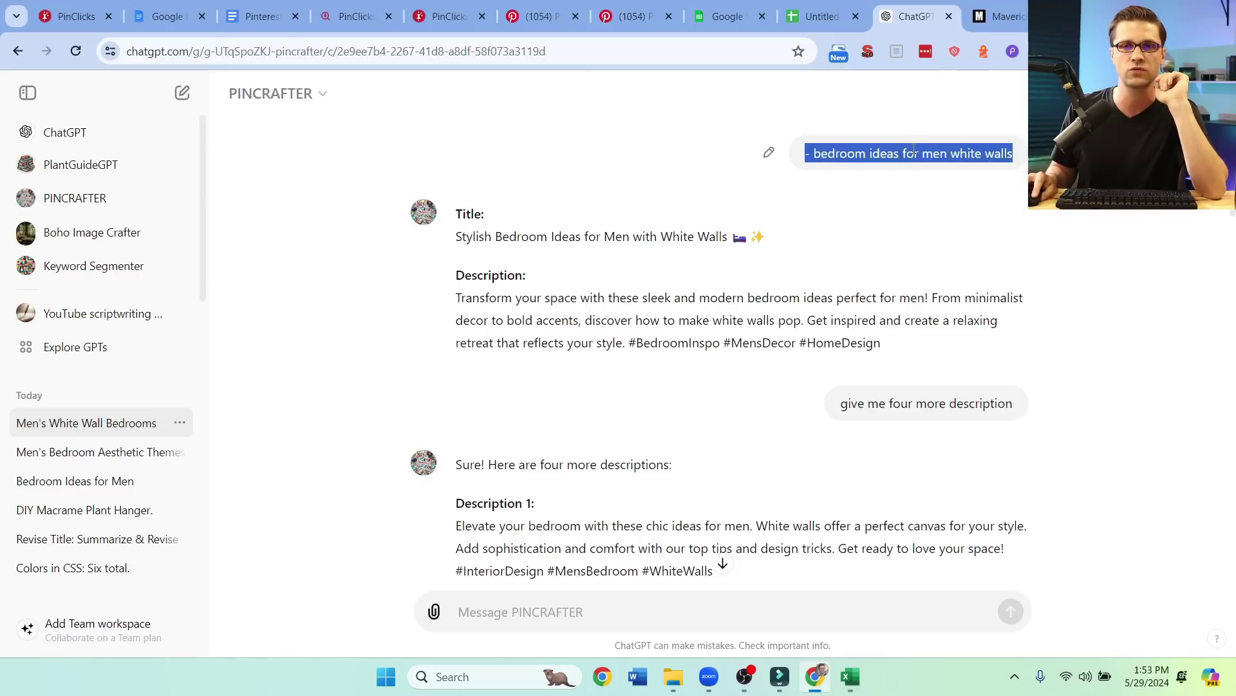
left_click(626, 315)
Step: Review the pin description, then send 'create 10 more variants'
left_click_drag(454, 294, 884, 344)
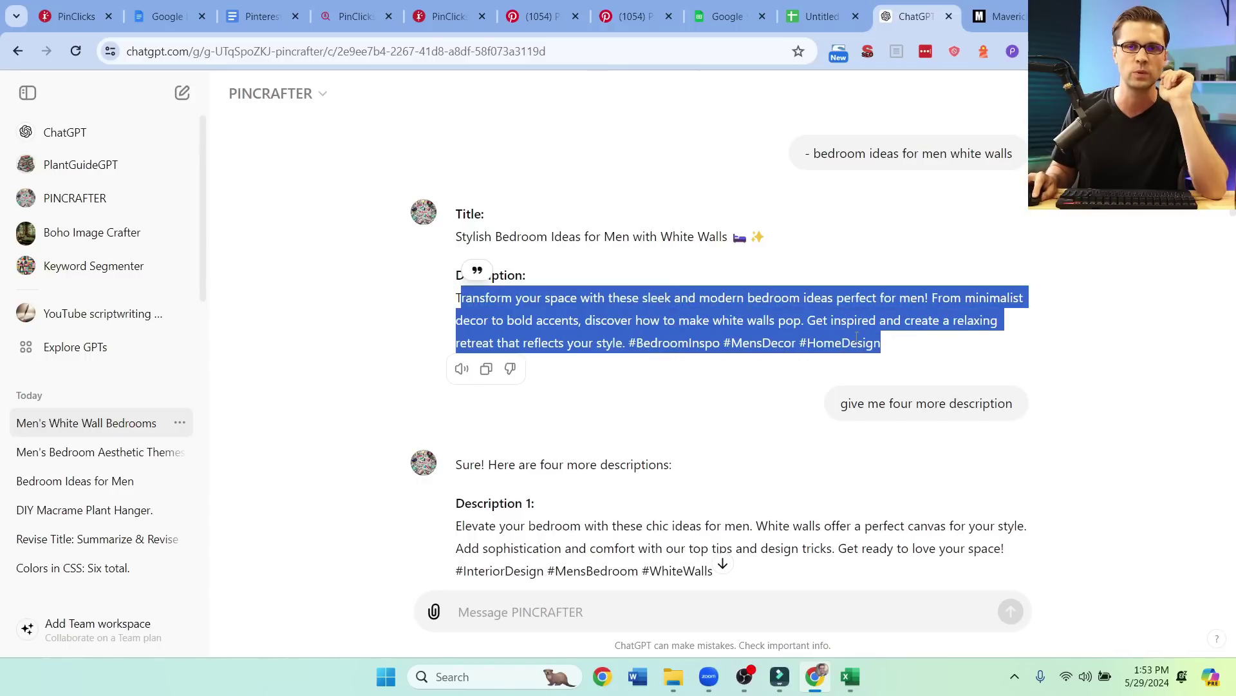
left_click(797, 325)
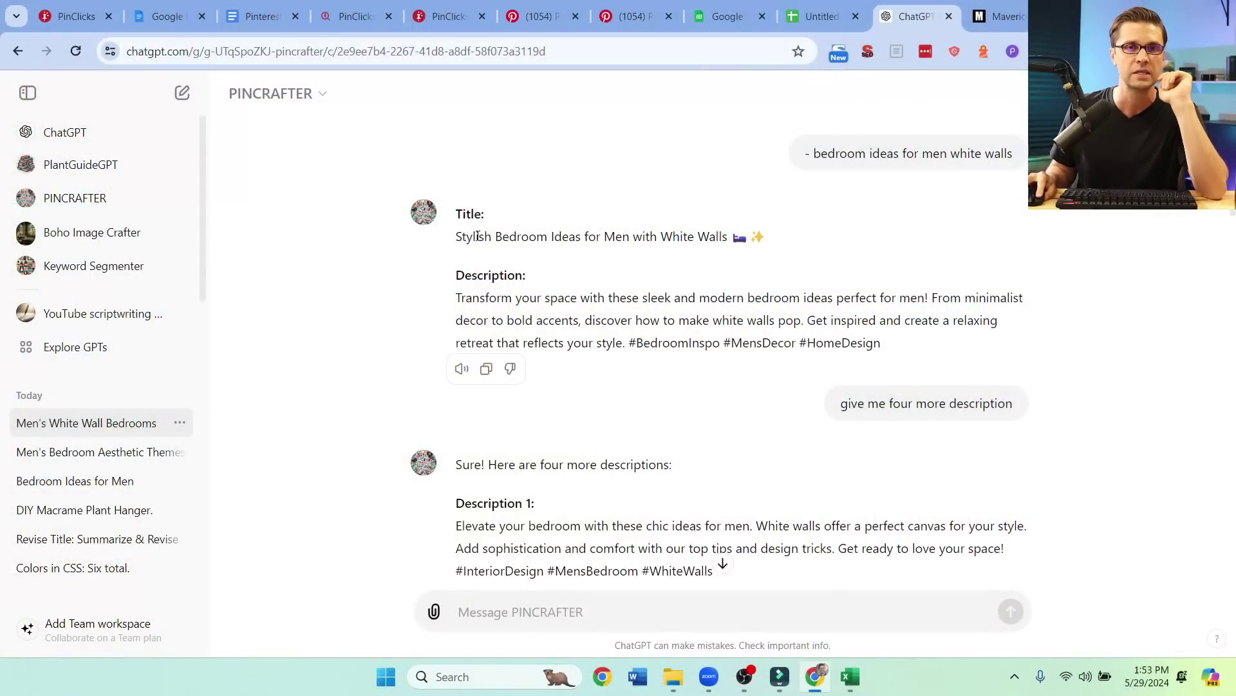
left_click_drag(456, 236, 605, 238)
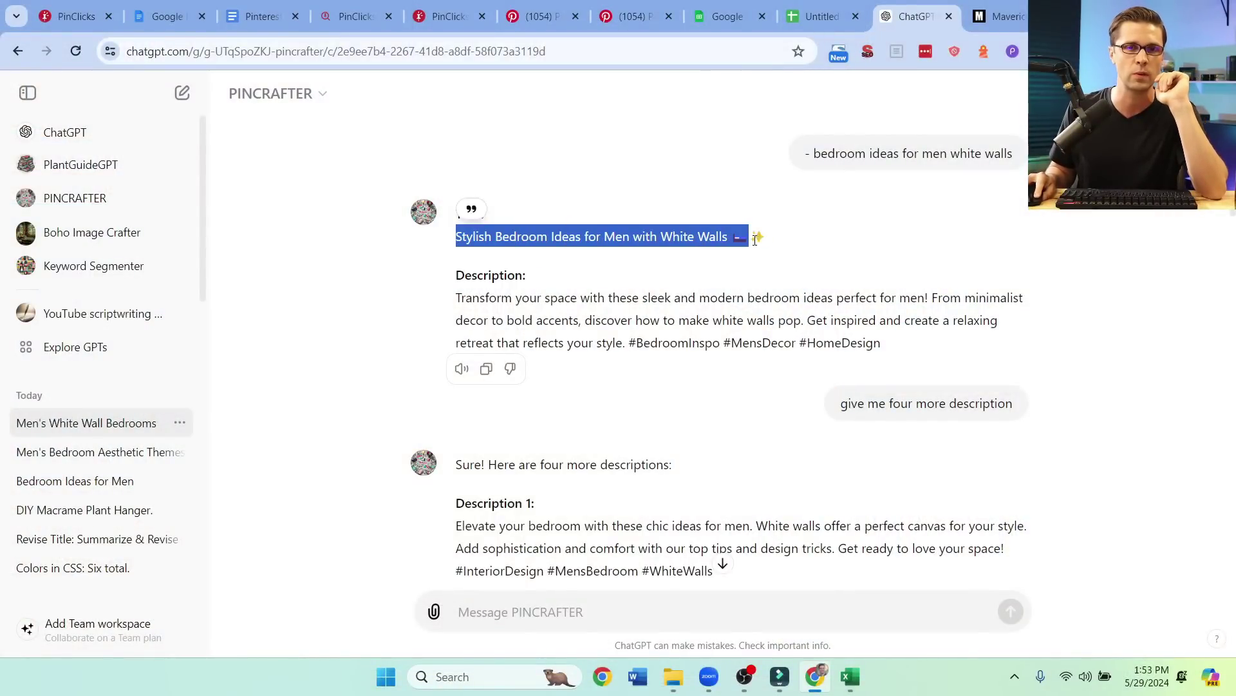
left_click(651, 376)
scroll(652, 376, "down", 1)
triple_click(908, 350)
scroll(908, 362, "down", 5)
scroll(870, 377, "down", 5)
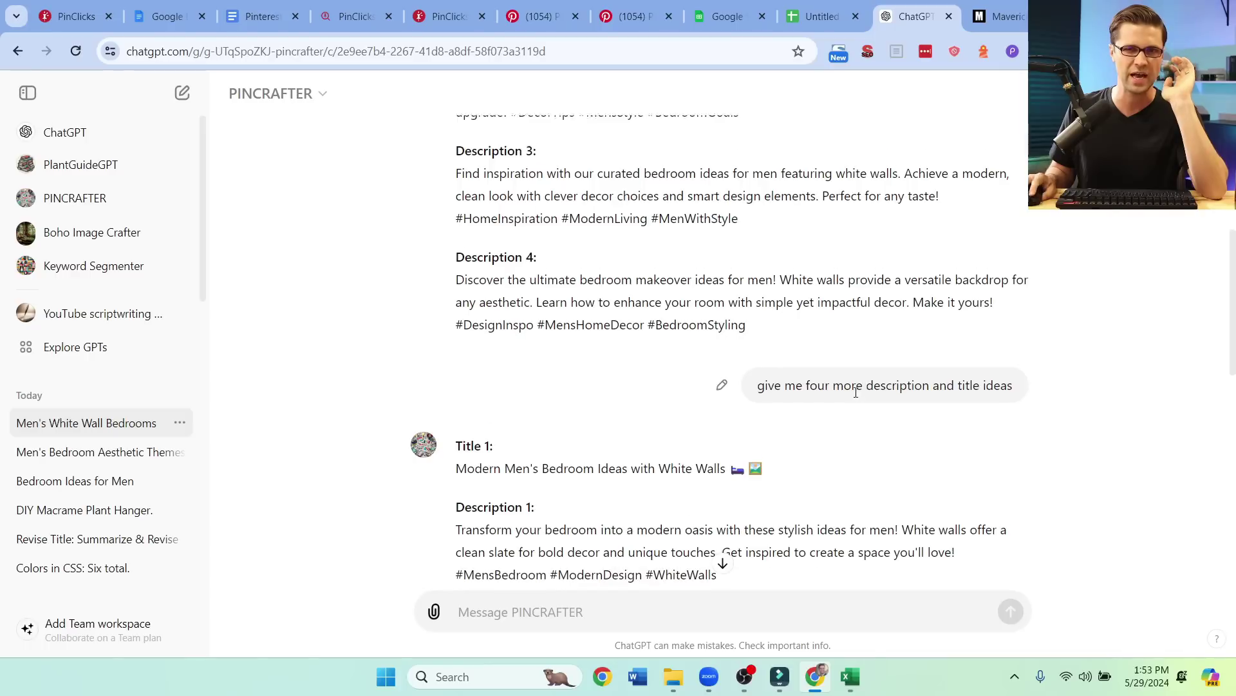
scroll(856, 391, "down", 1)
scroll(884, 304, "down", 2)
scroll(638, 328, "down", 1)
scroll(637, 387, "down", 4)
scroll(638, 427, "down", 3)
scroll(638, 427, "down", 1)
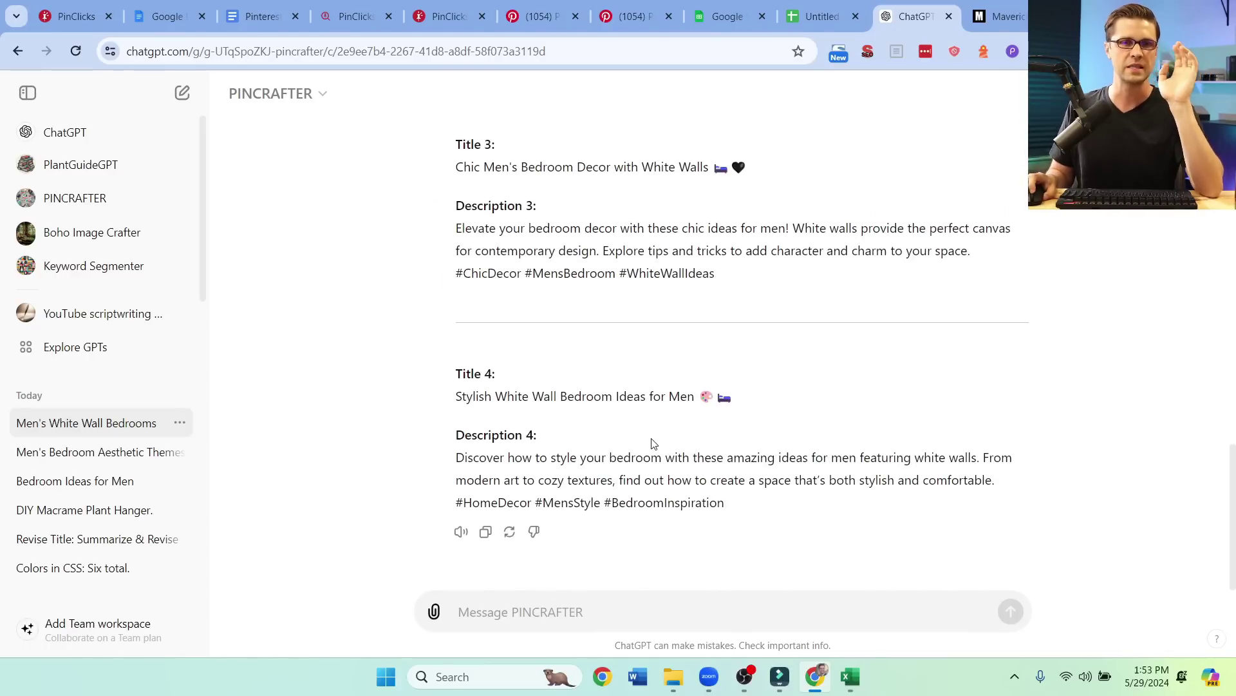
scroll(652, 442, "up", 2)
scroll(648, 444, "up", 2)
scroll(641, 464, "up", 3)
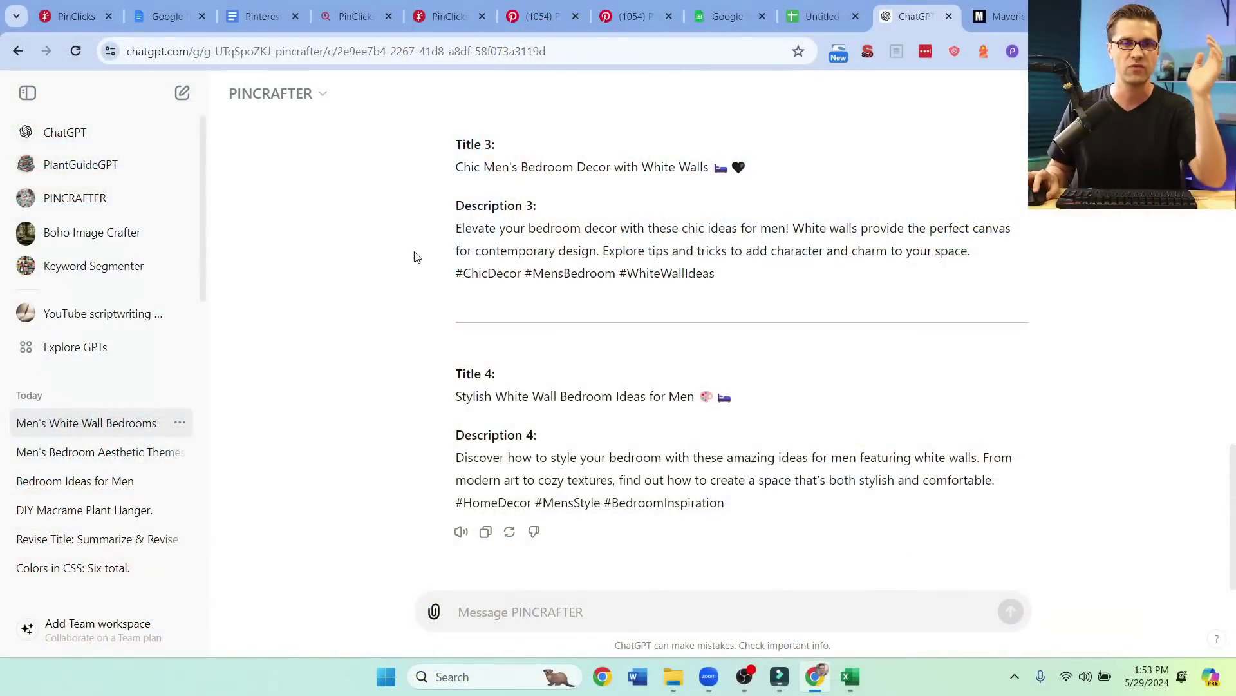
scroll(429, 279, "up", 2)
scroll(464, 387, "up", 3)
scroll(483, 463, "up", 2)
scroll(488, 490, "down", 1)
scroll(388, 457, "down", 1)
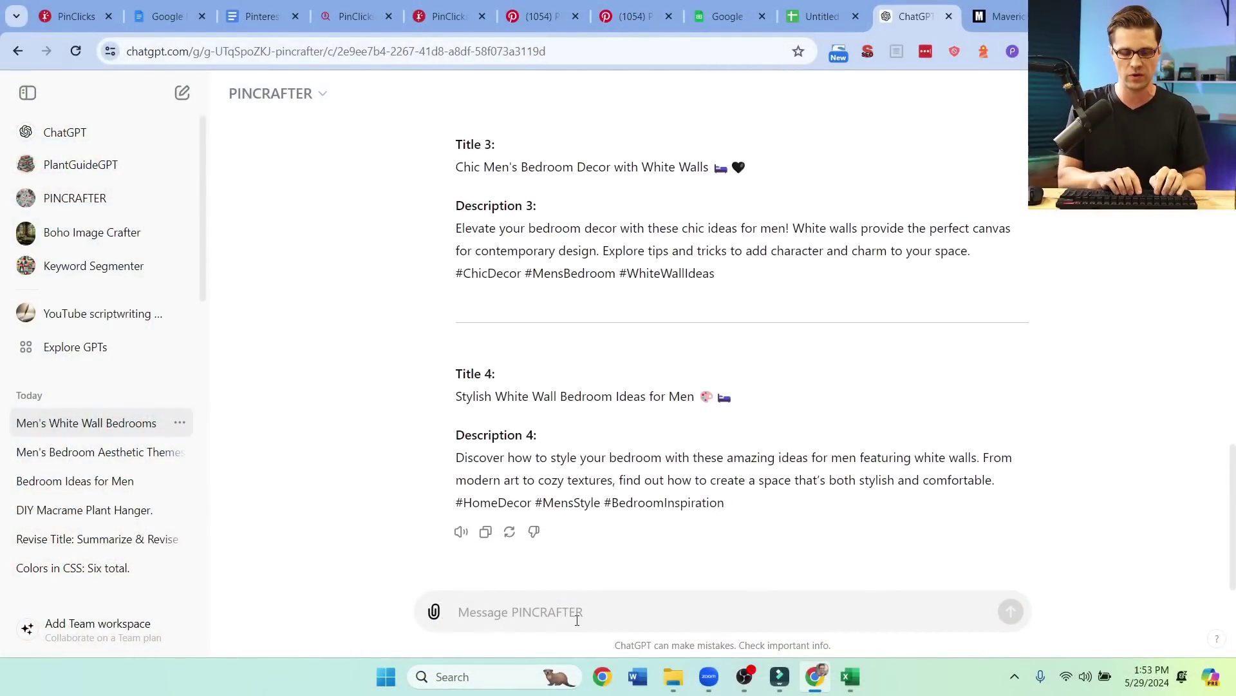
type("te 10 more variants")
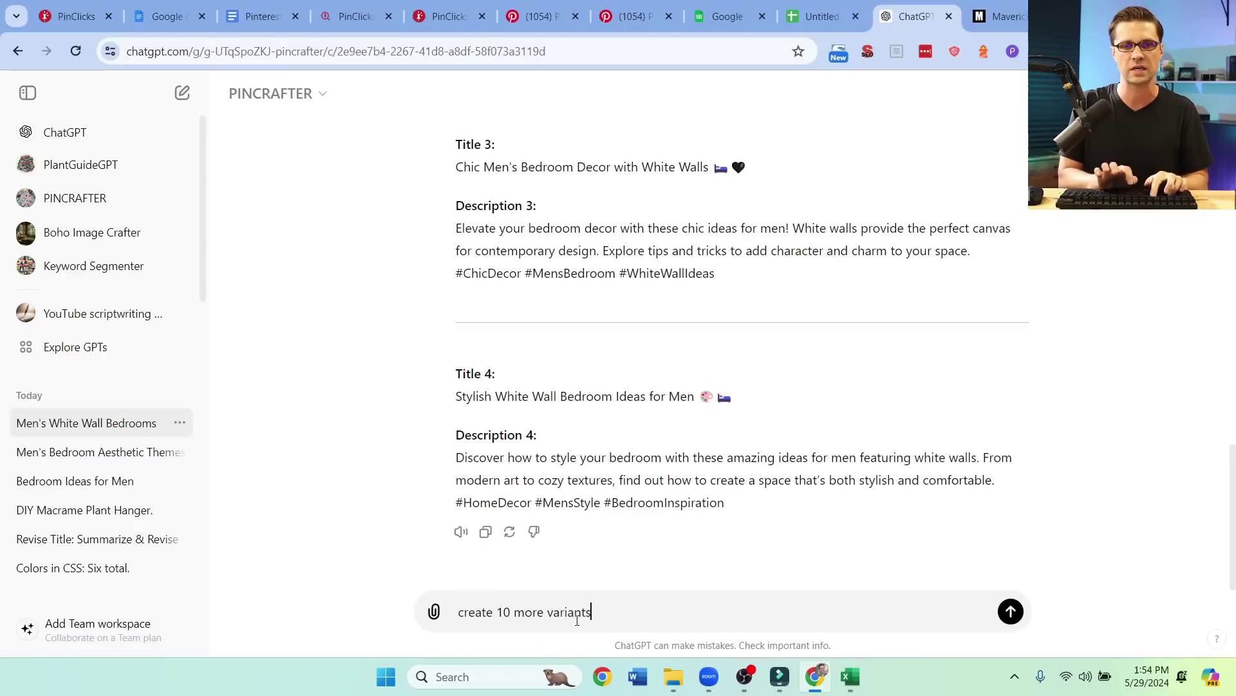
key("Return")
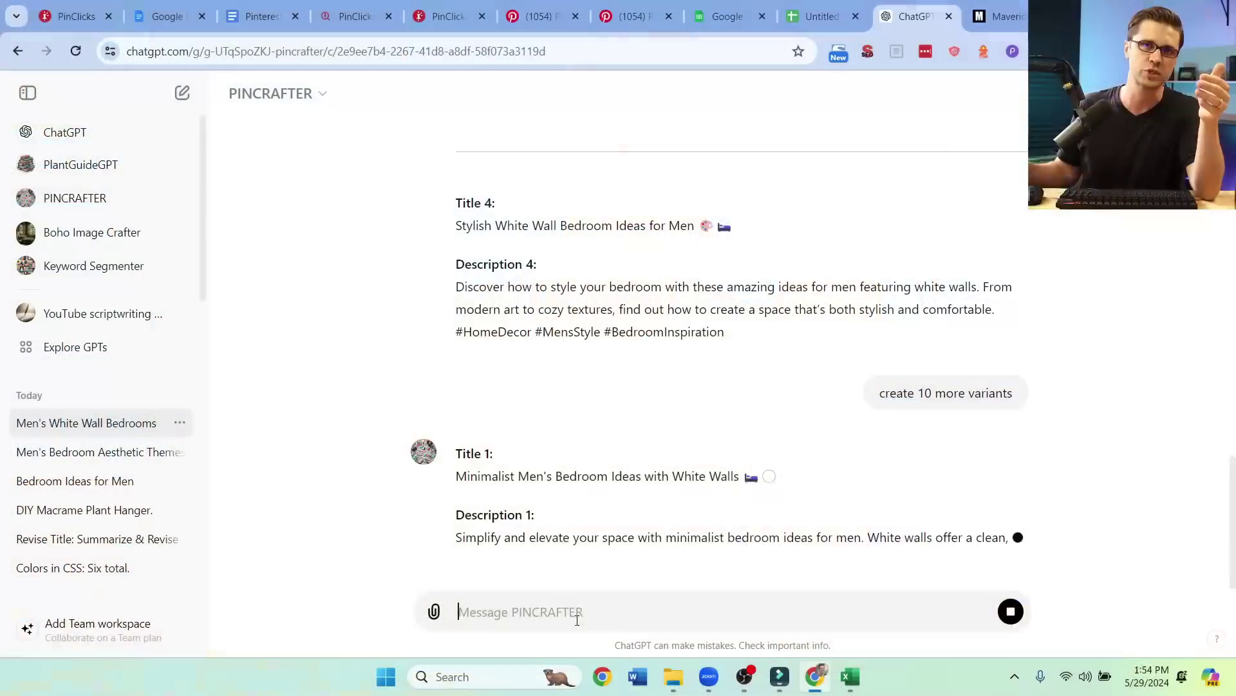
Step: Toggle the Research, Creation and Scaling checkboxes until all are unticked
key("ctrl+3")
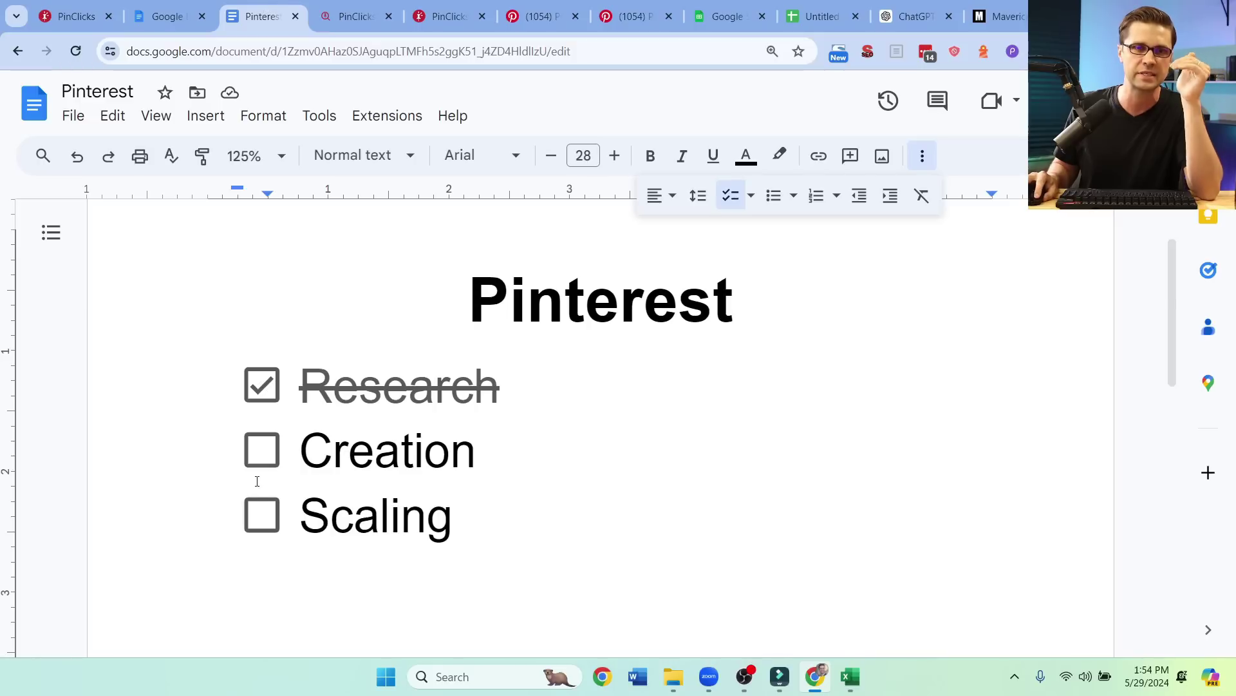
left_click(262, 515)
left_click(261, 450)
left_click(262, 516)
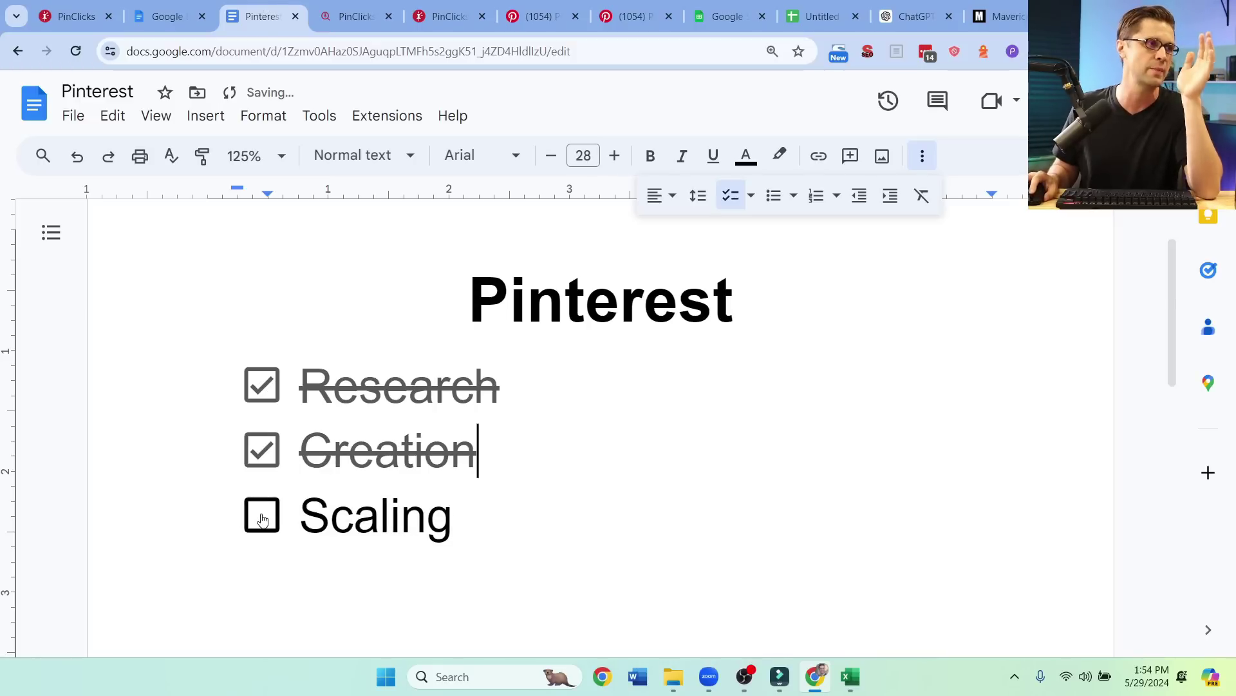
left_click(261, 517)
left_click(261, 451)
left_click(261, 385)
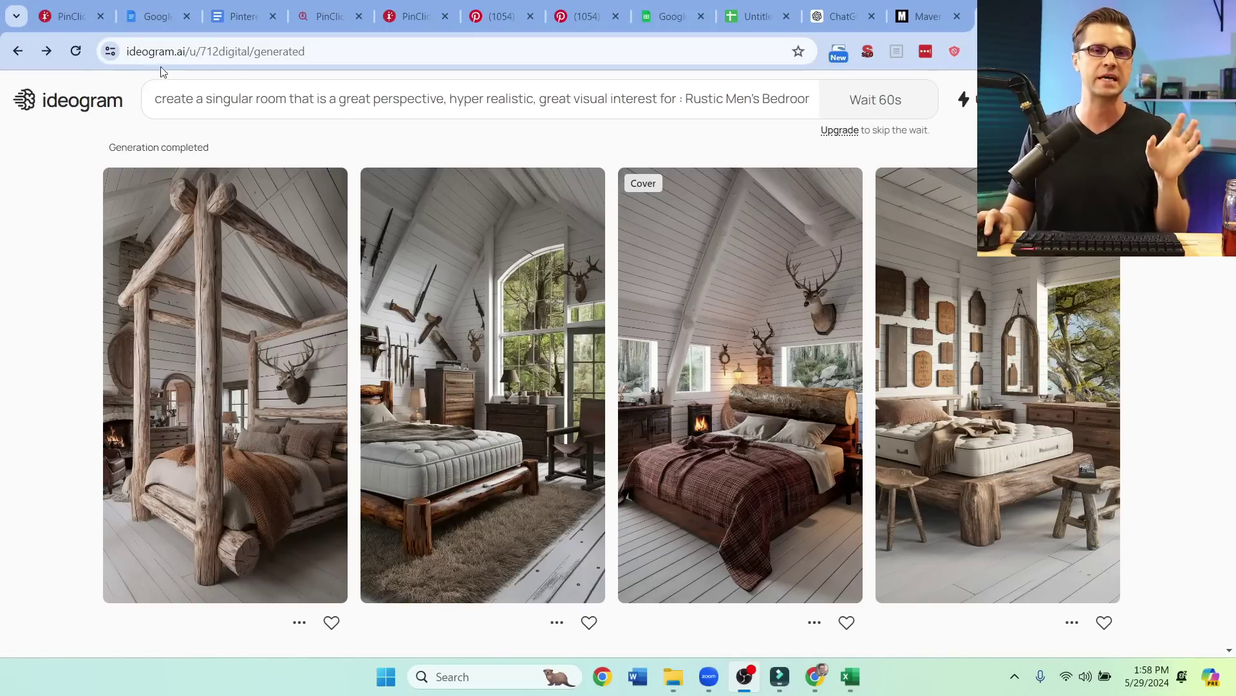
Step: Read the full Ideogram prompt, glancing at the ChatGPT titles, then collapse it
left_click(394, 98)
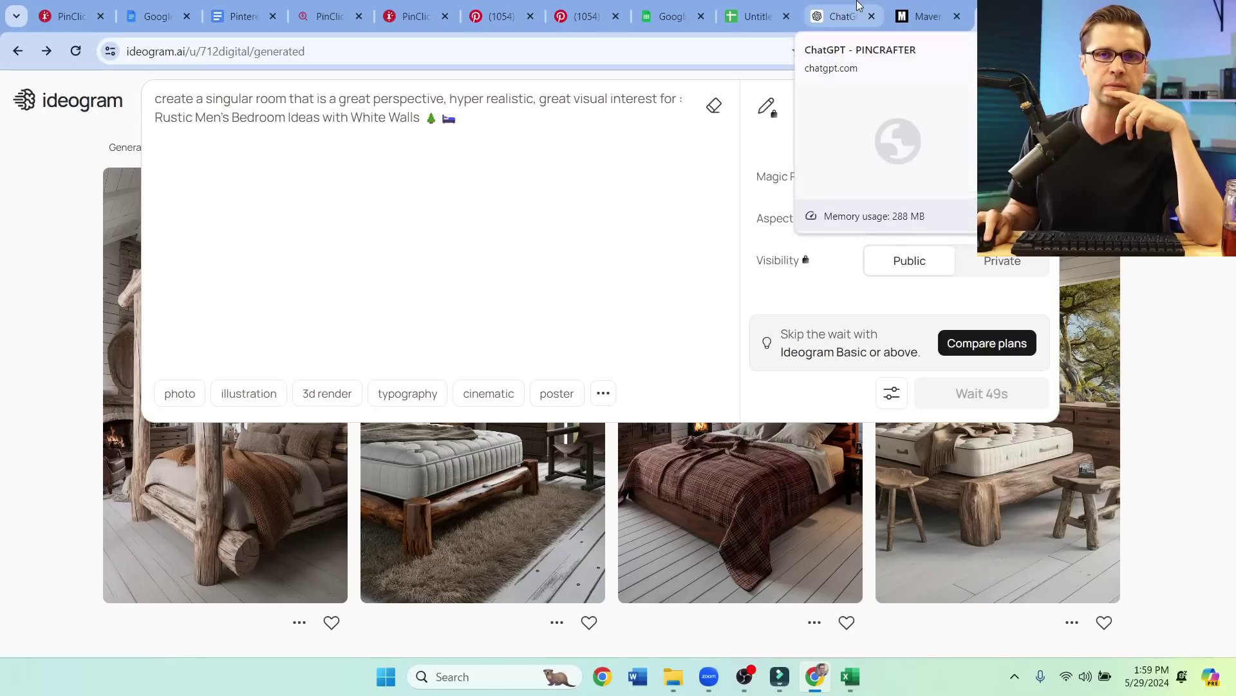
left_click(843, 15)
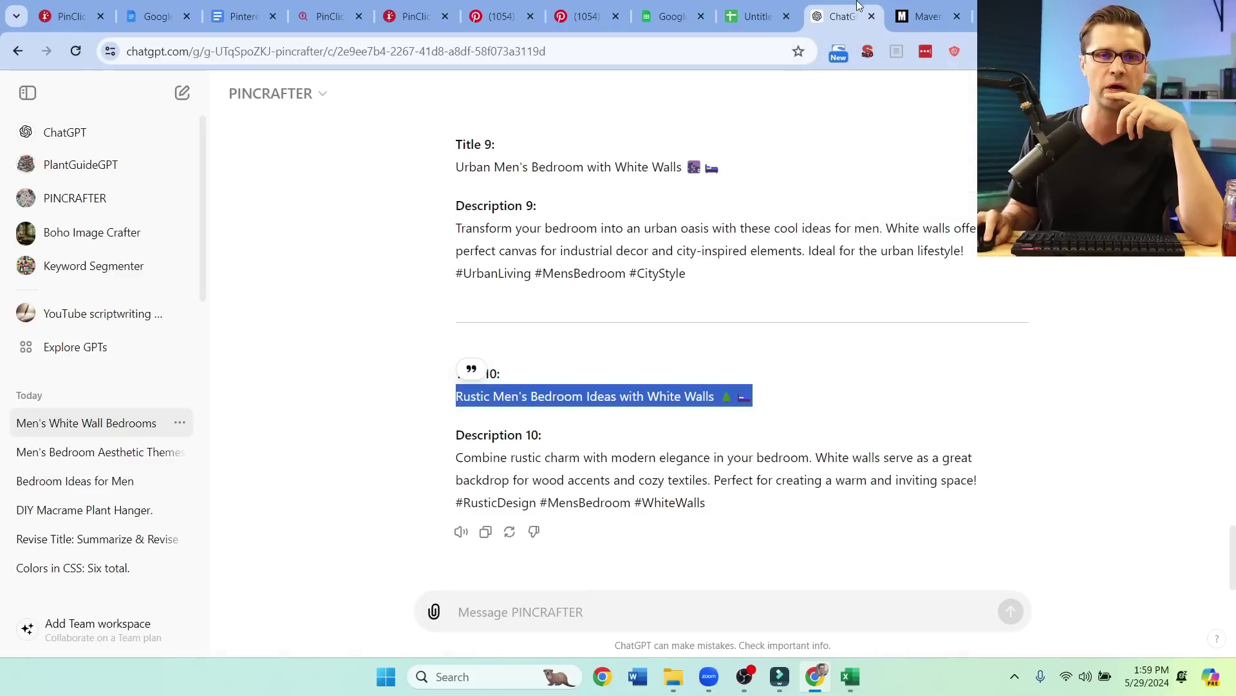
left_click(621, 399)
left_click(927, 16)
left_click(55, 341)
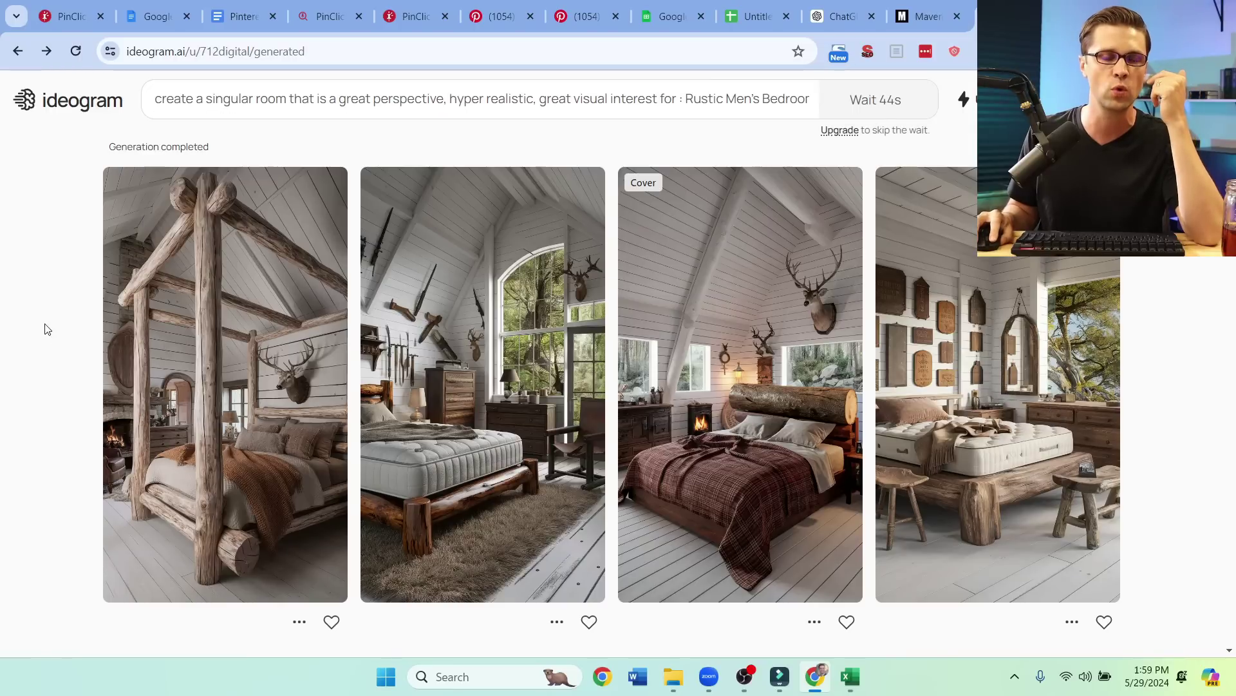
Step: Open the first rustic bedroom image and compare its variants
left_click(225, 364)
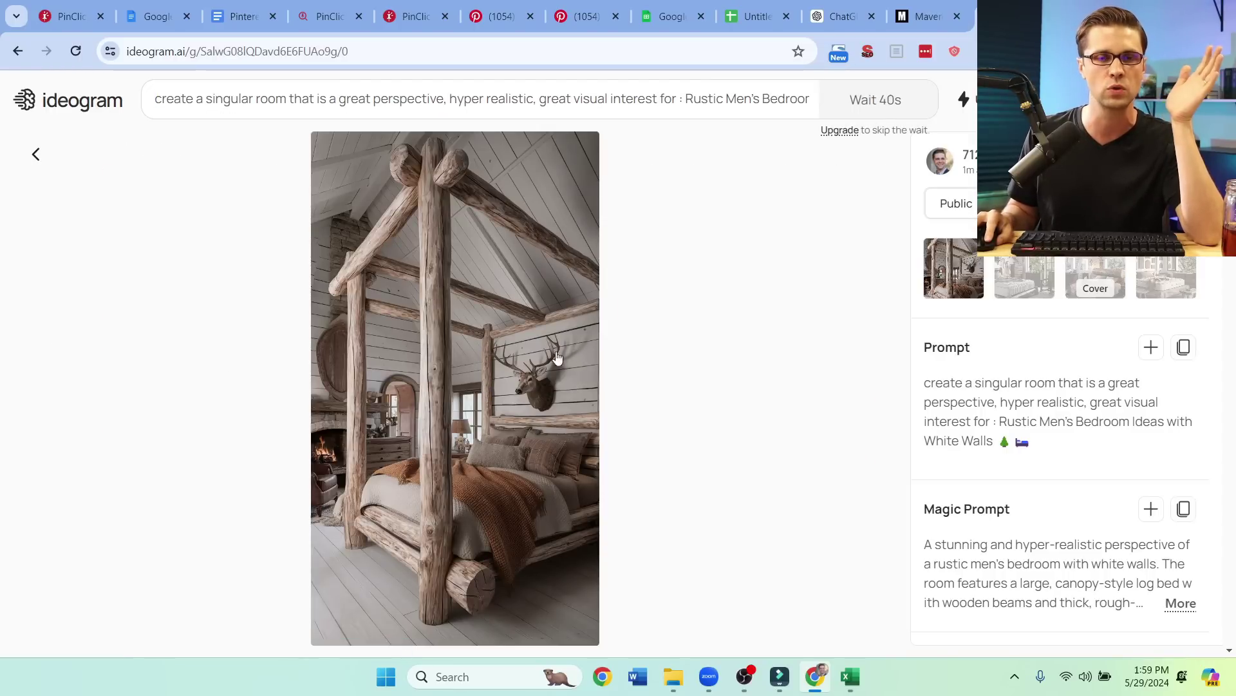
left_click(1020, 276)
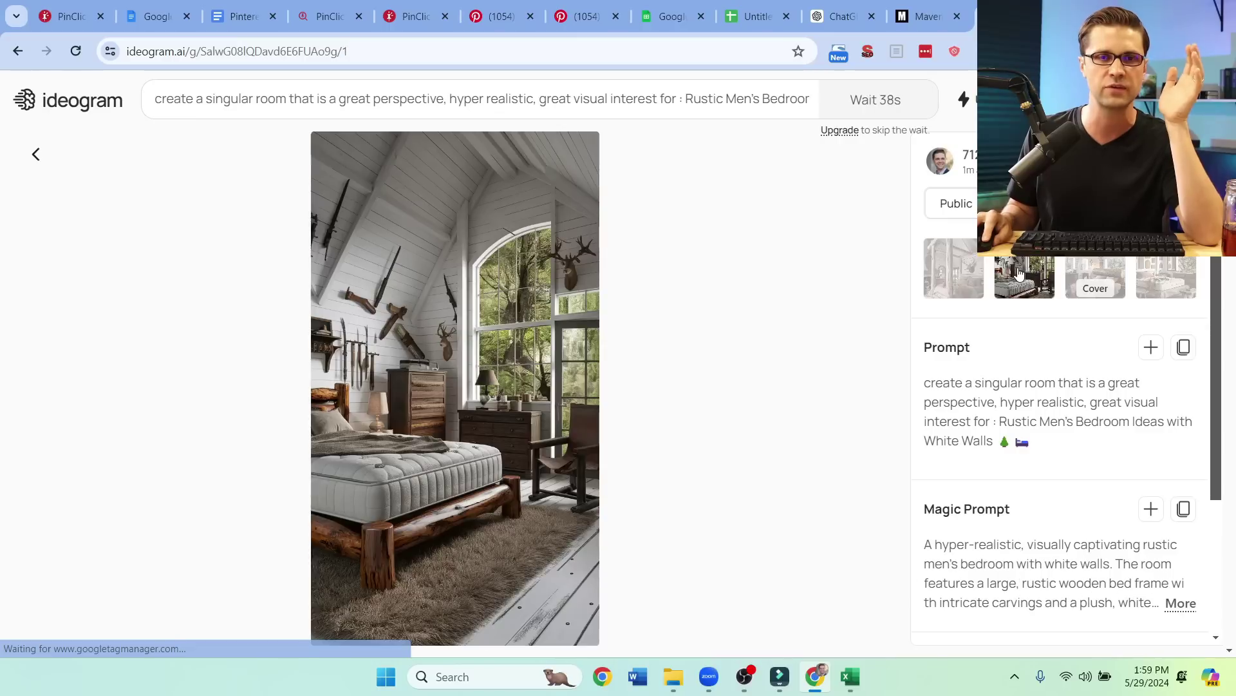
left_click(1100, 274)
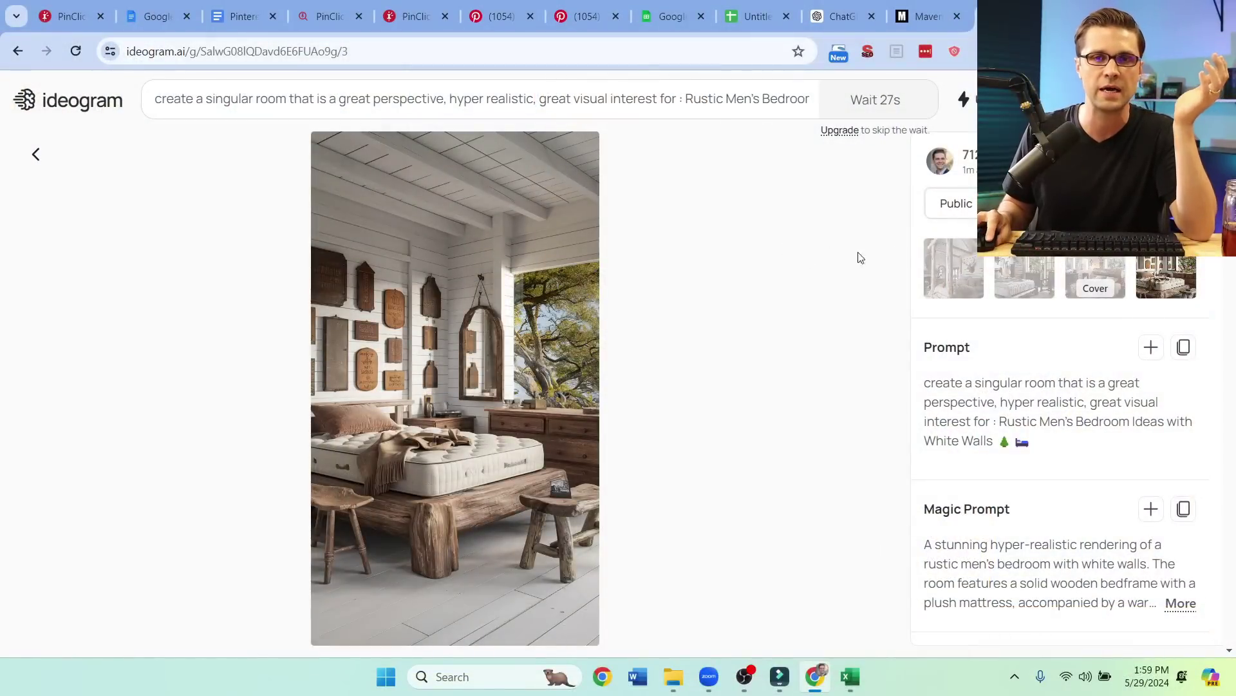
left_click(946, 270)
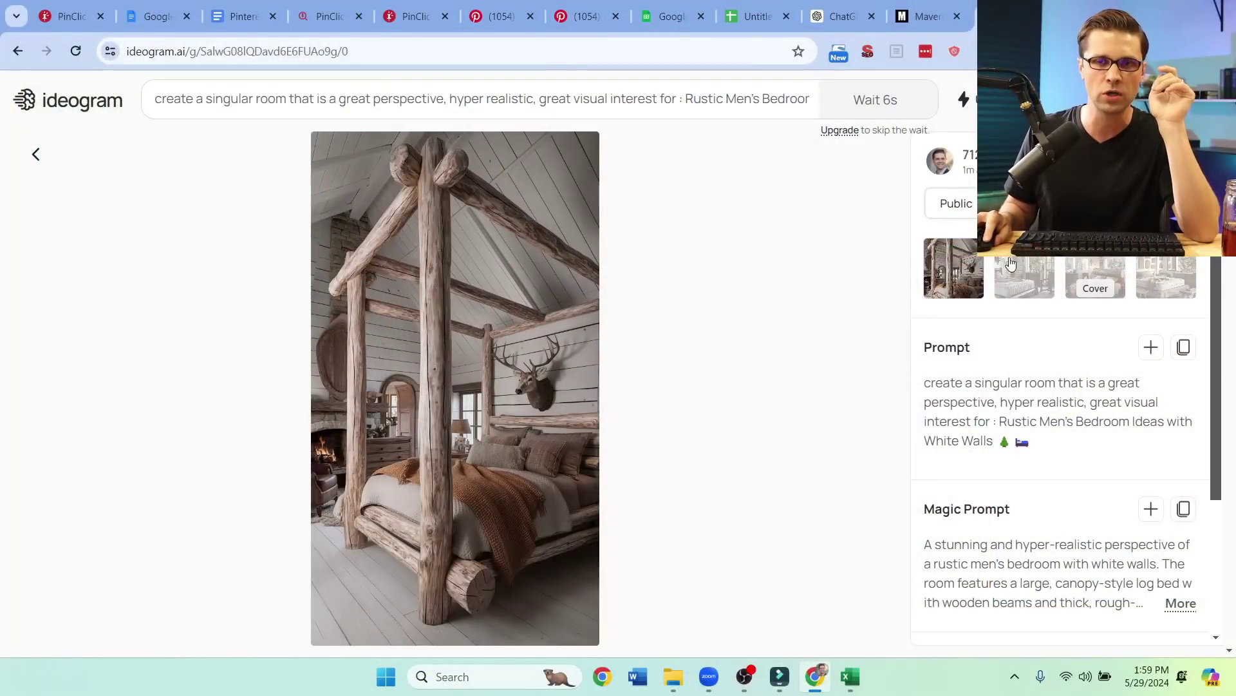
left_click(1035, 268)
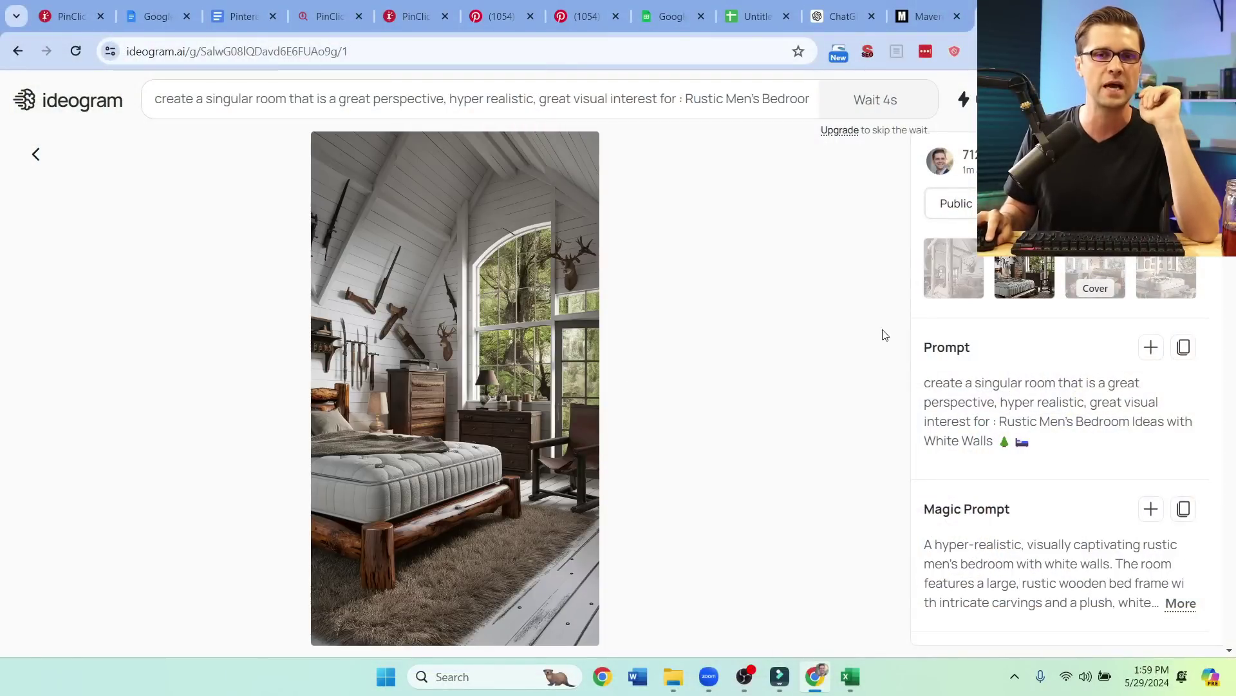
left_click(947, 263)
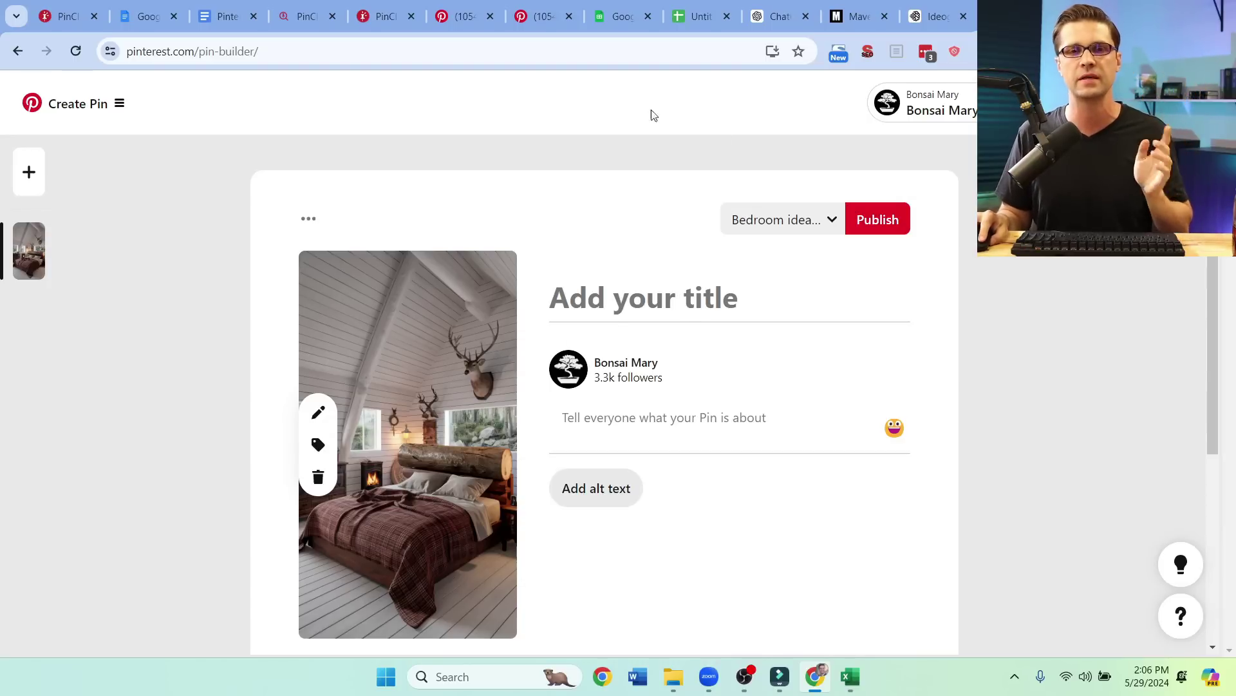
Step: Paste Title 10 'Rustic Men's Bedroom Ideas with White Walls' into the pin, fixing its first letter
left_click(621, 16)
left_click(779, 16)
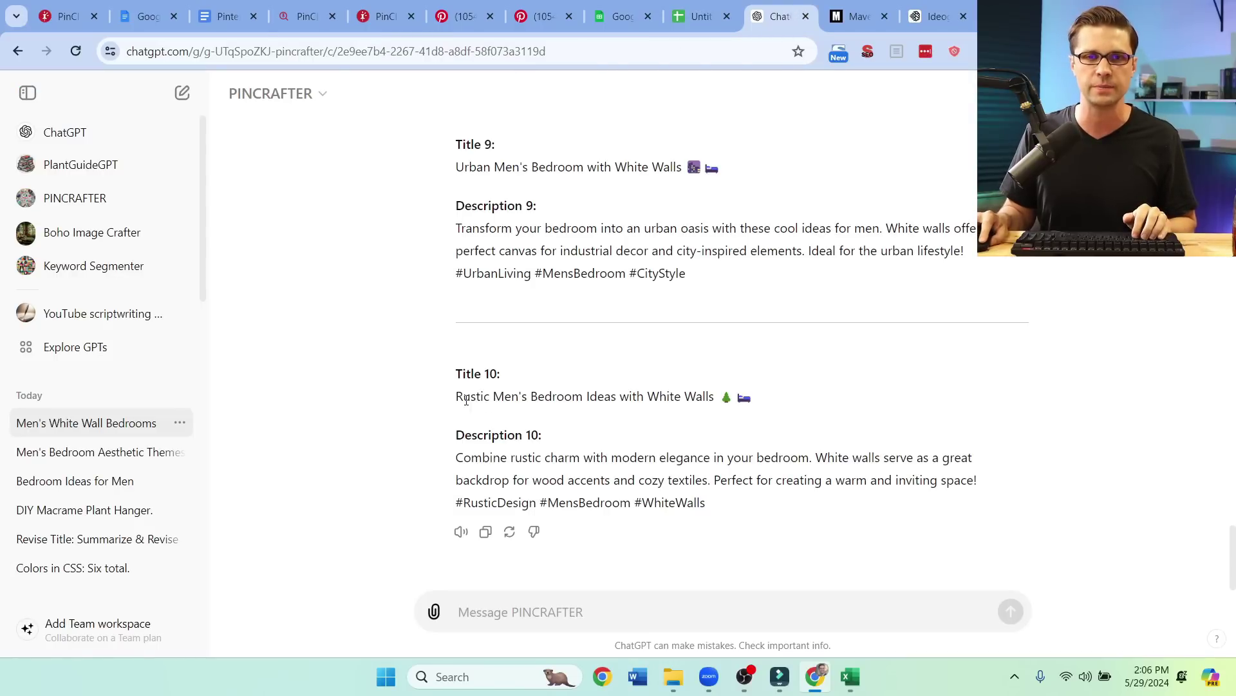
left_click_drag(462, 397, 689, 388)
key("ctrl+c")
left_click(226, 15)
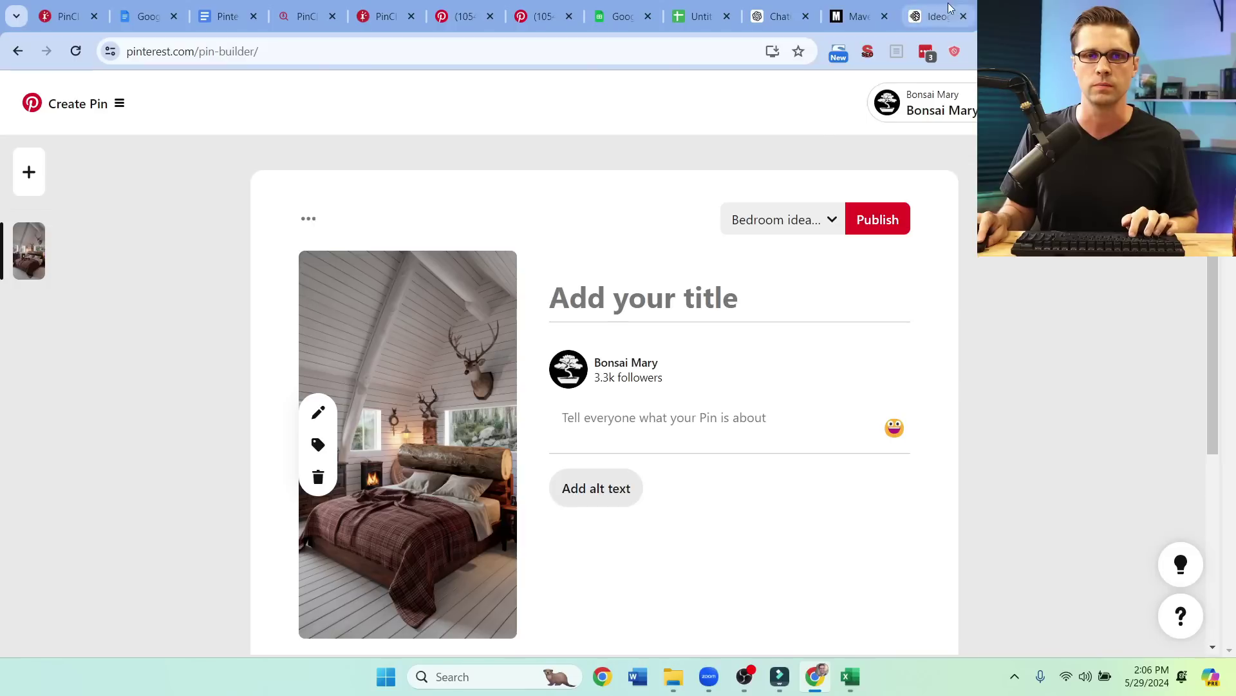
left_click(675, 310)
key("ctrl+v")
left_click(547, 298)
type("R")
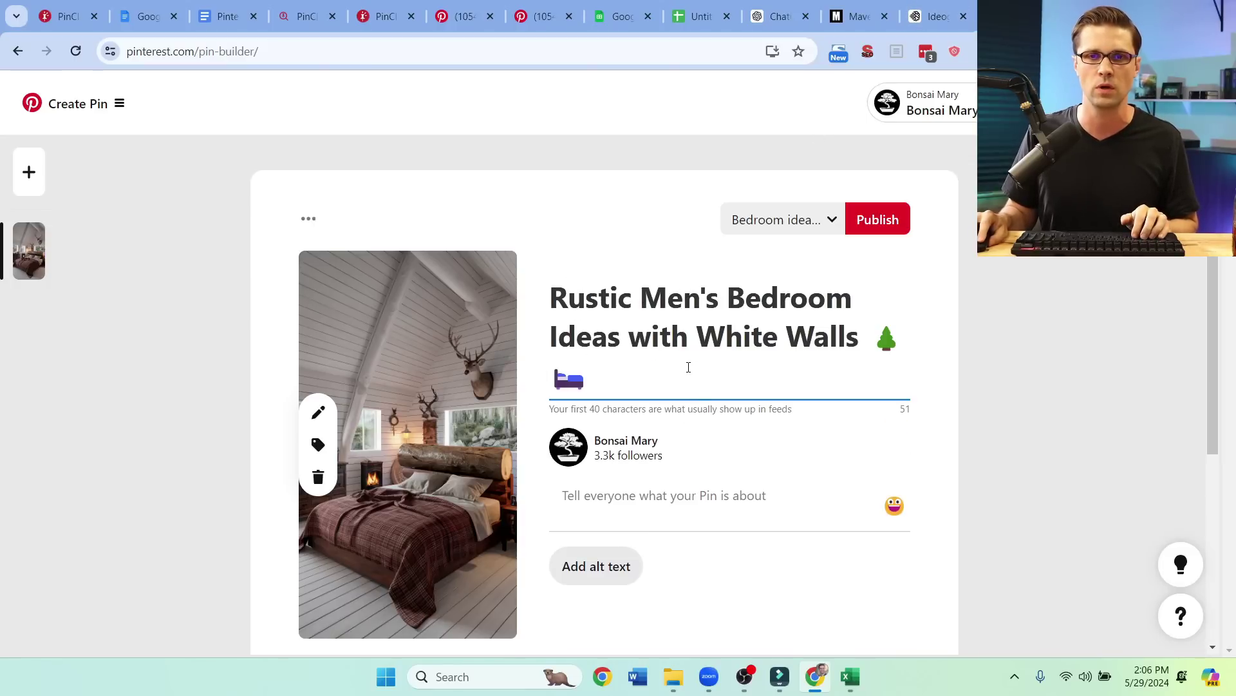
Step: Paste the hashtagged Description 10 into the pin and publish it
left_click(781, 16)
left_click_drag(637, 496, 451, 467)
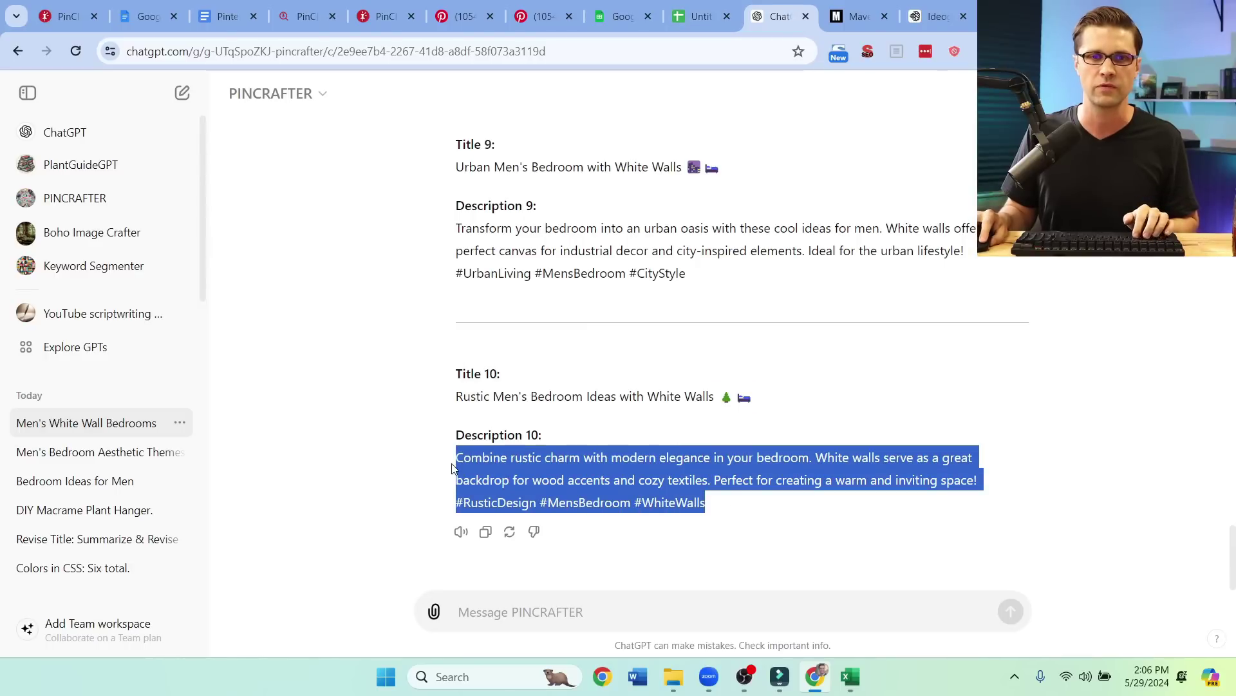
key("ctrl+c")
left_click(951, 6)
left_click(676, 498)
key("ctrl+v")
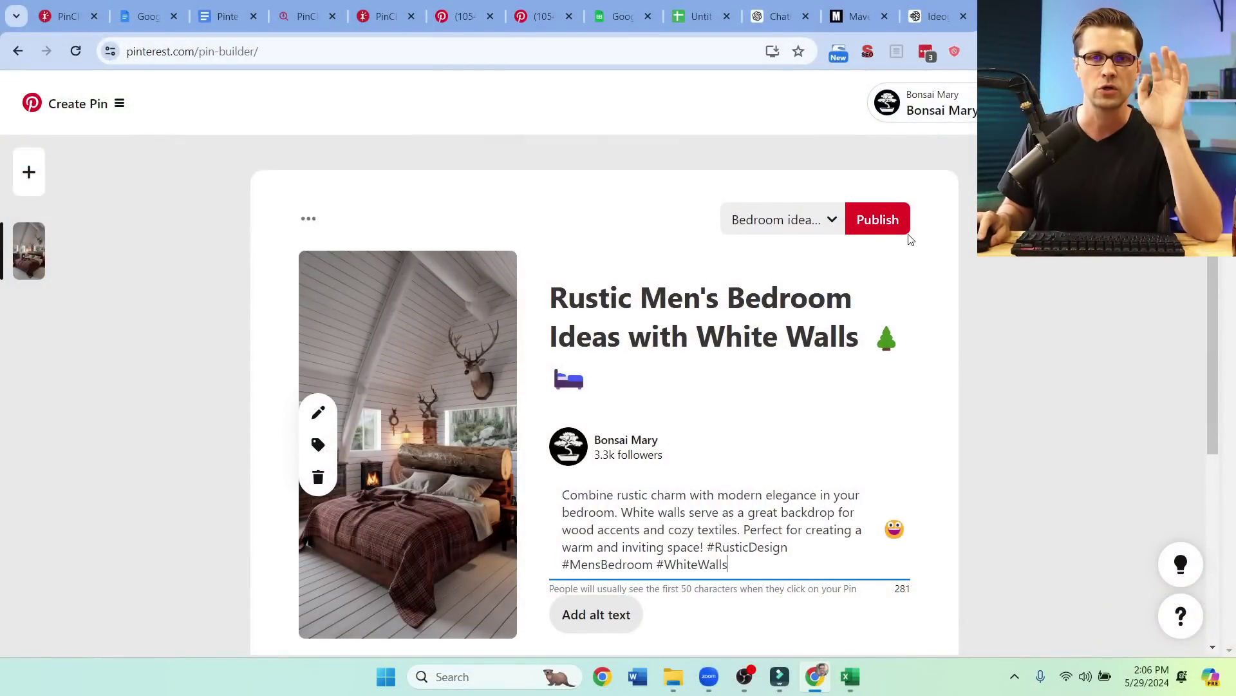
left_click(881, 220)
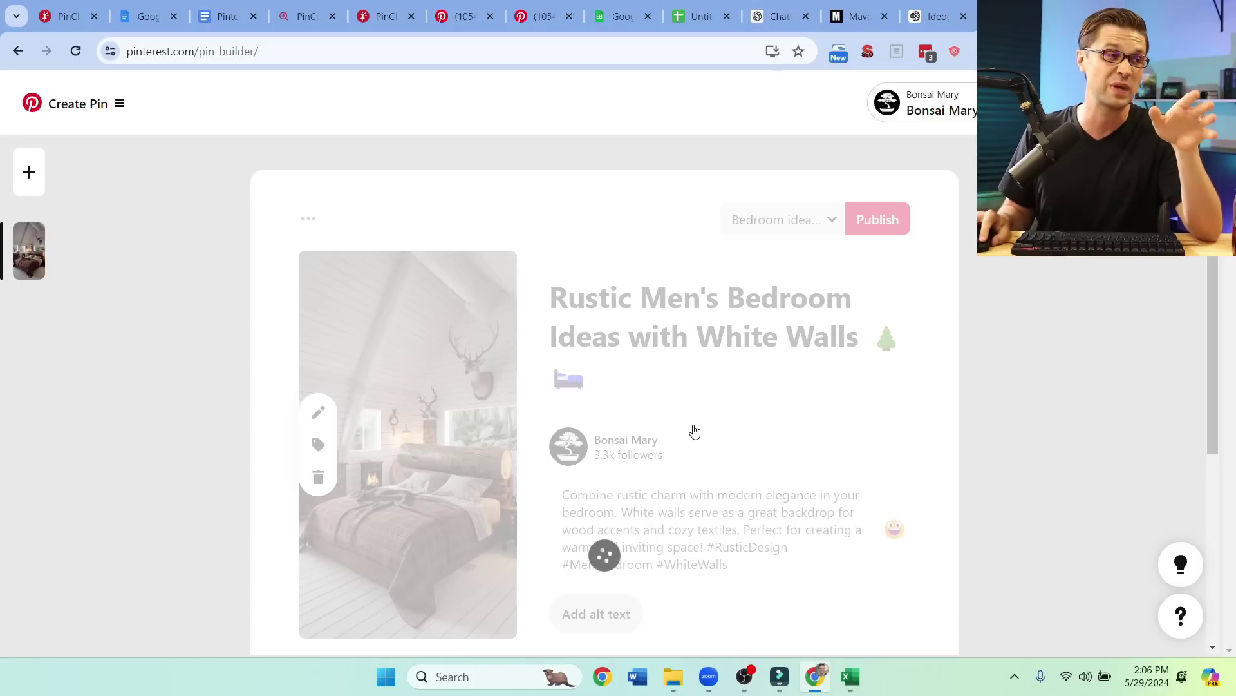
Step: Ask PINCRAFTER to create another variant of Title 10 and Description 10
left_click(782, 17)
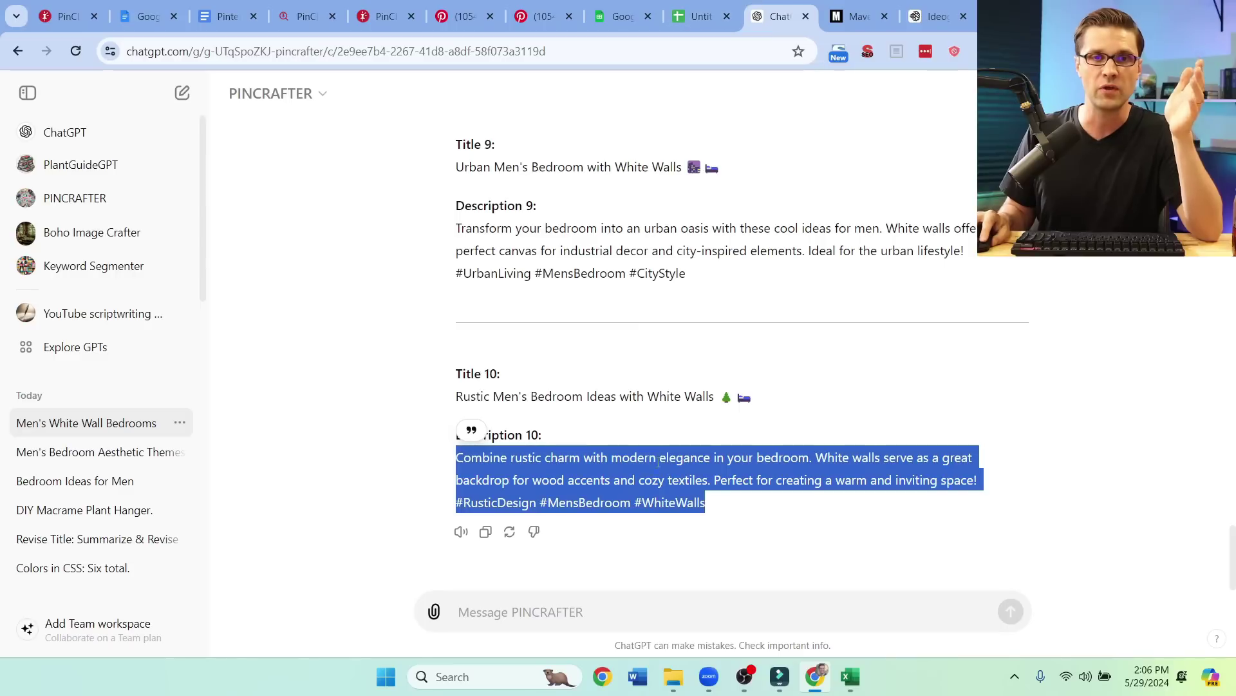
mouse_move(711, 504)
left_mouse_down()
mouse_move(456, 394)
mouse_move(456, 409)
left_mouse_up()
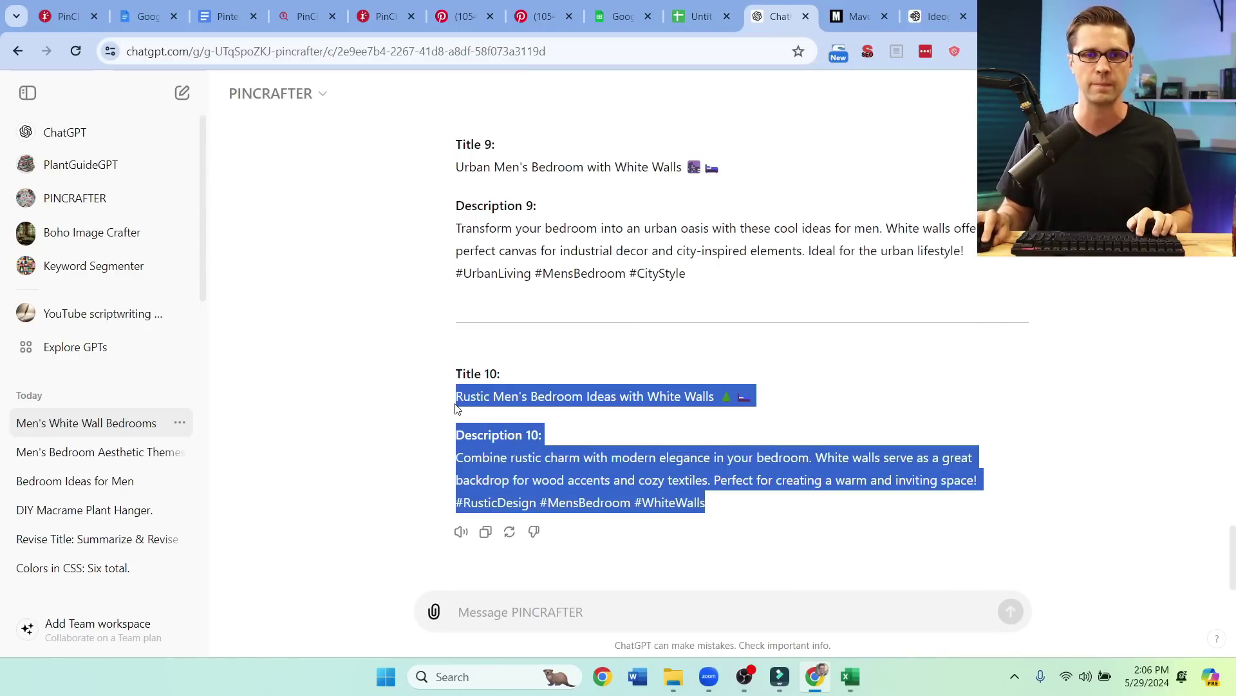
left_click(571, 612)
type("reate another vai")
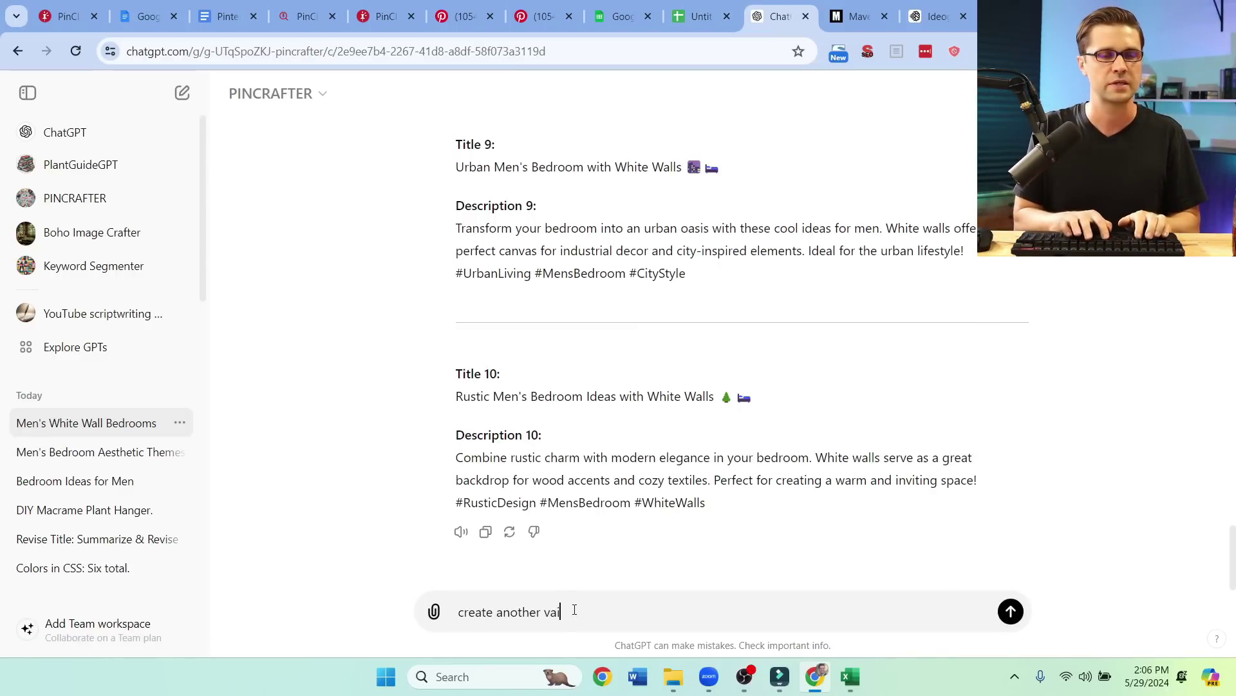
type("s:")
key("ctrl+v")
key("Return")
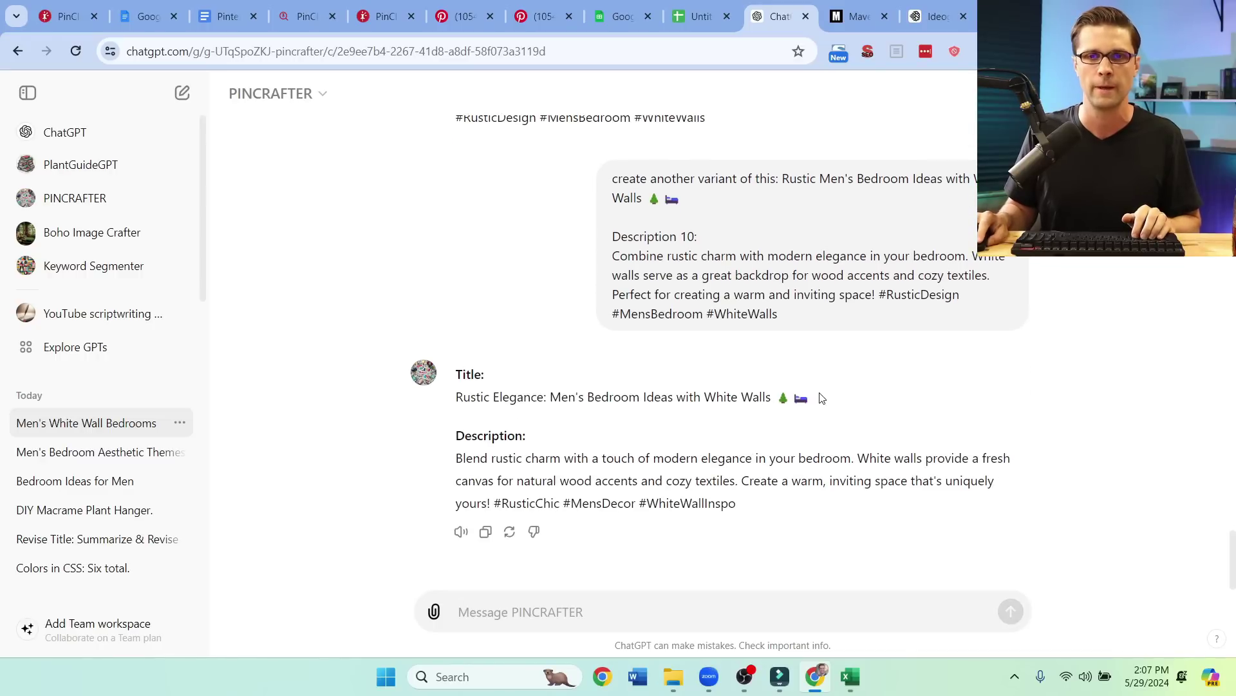
left_click_drag(819, 397, 458, 397)
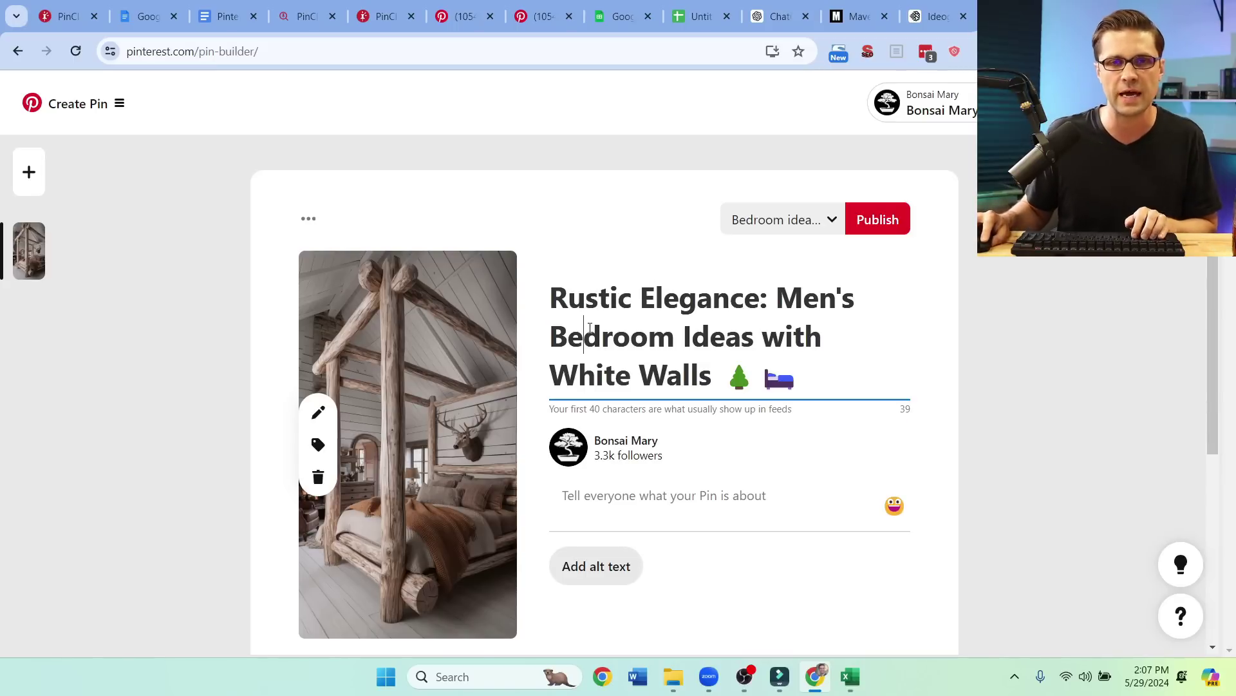
Step: Copy the generated rustic description into the log-bed pin and publish it
left_click(778, 17)
left_click_drag(739, 502, 450, 471)
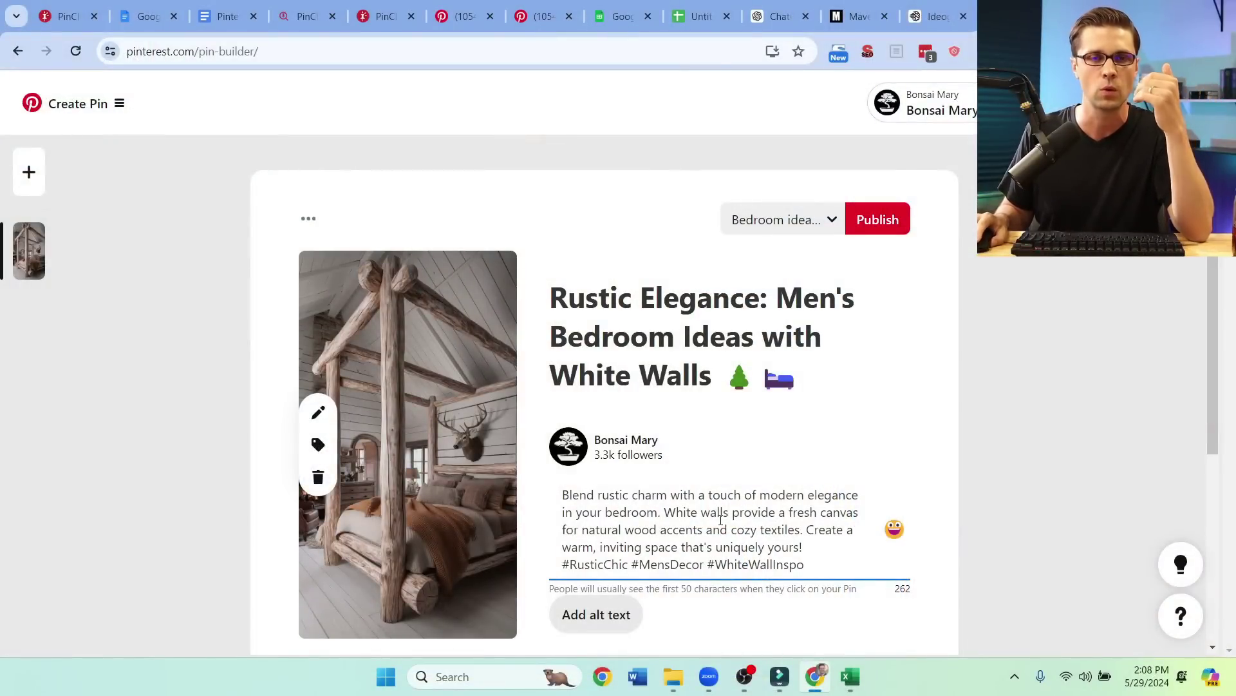
left_click(647, 336)
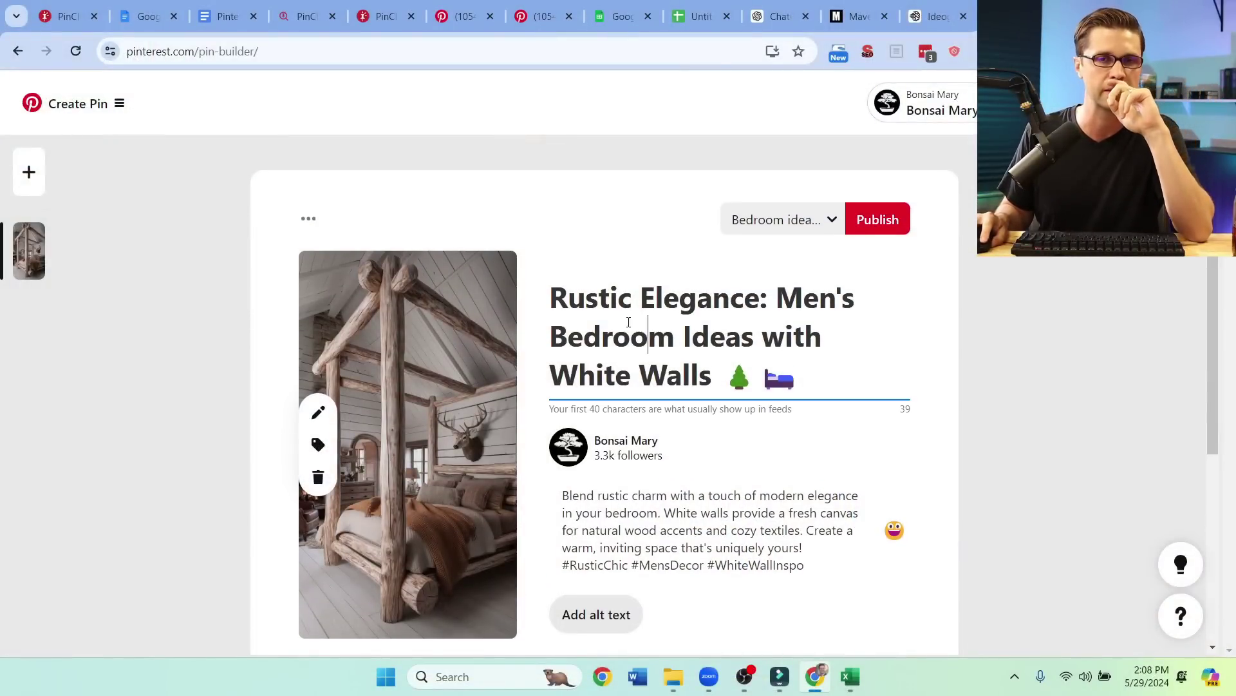
left_click(877, 219)
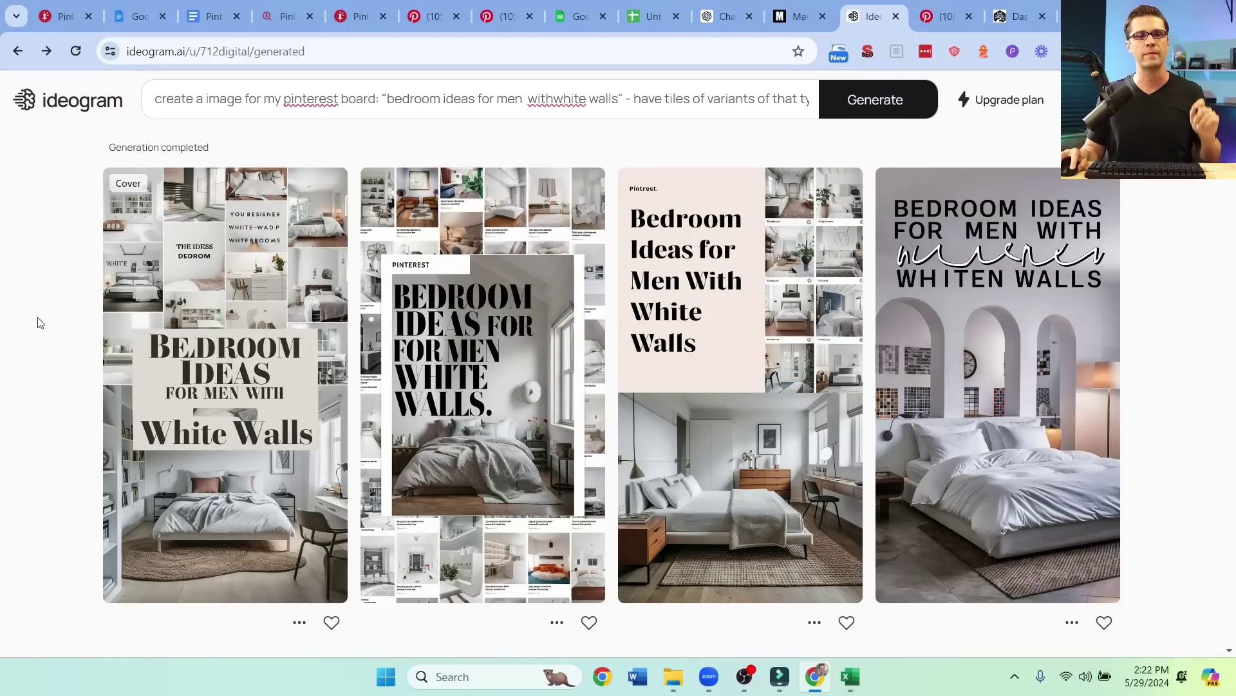
scroll(37, 321, "down", 1)
scroll(31, 371, "up", 1)
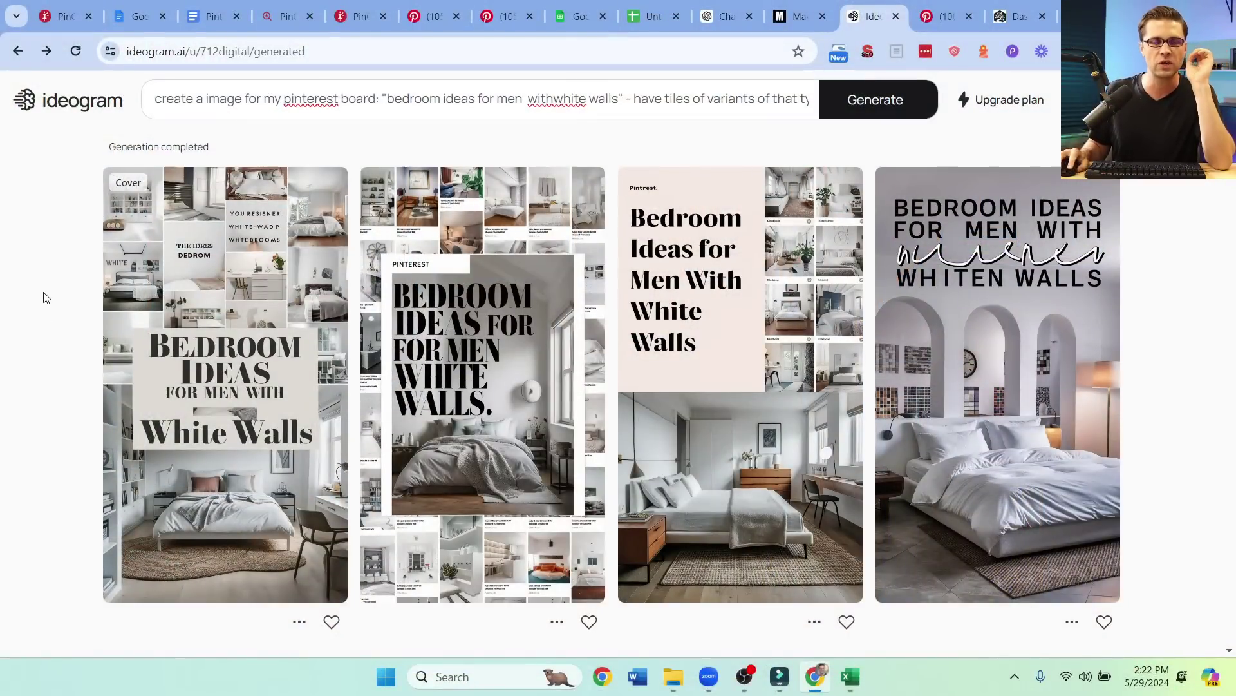
Step: Check the board's pins, then open the beige 'Bedroom Ideas for Men With White Walls' cover
left_click(941, 16)
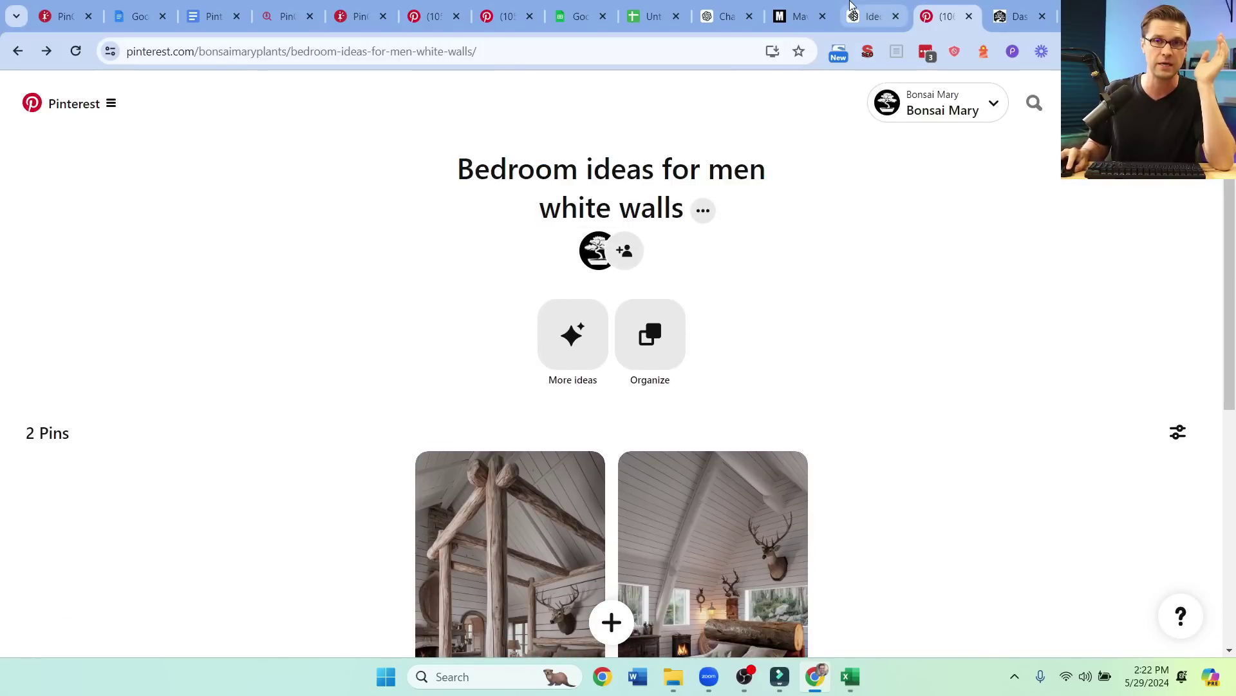
left_click(870, 15)
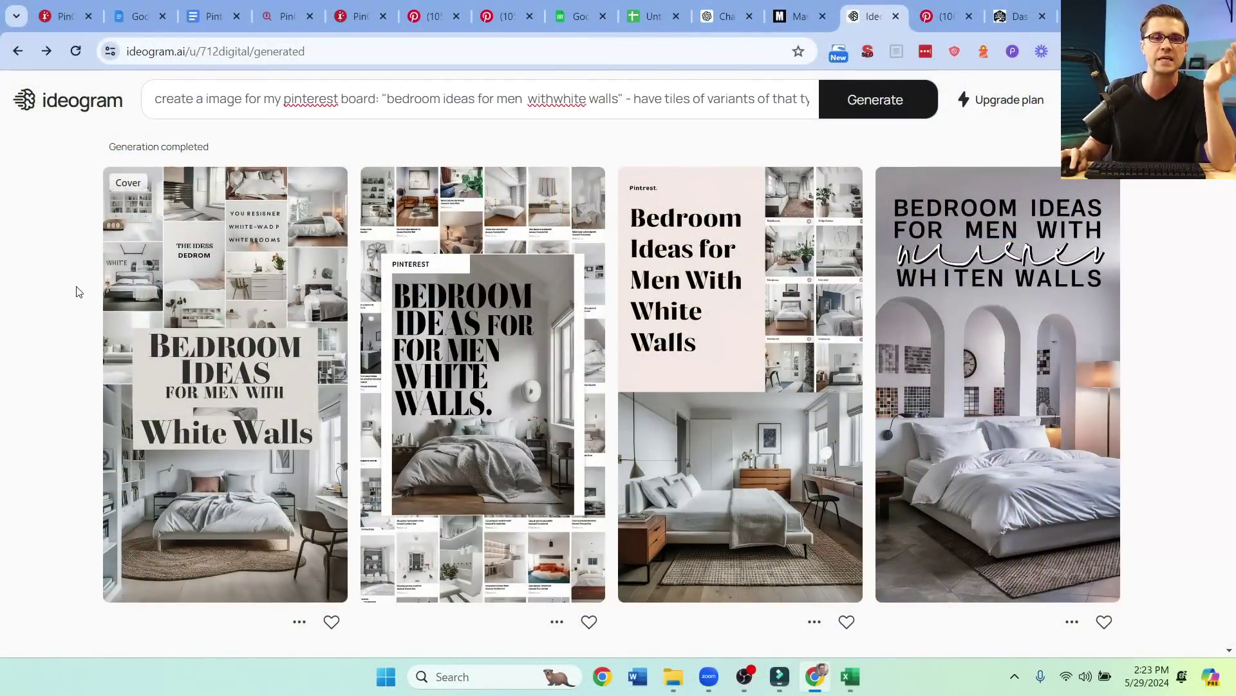
scroll(64, 300, "down", 1)
scroll(64, 308, "up", 1)
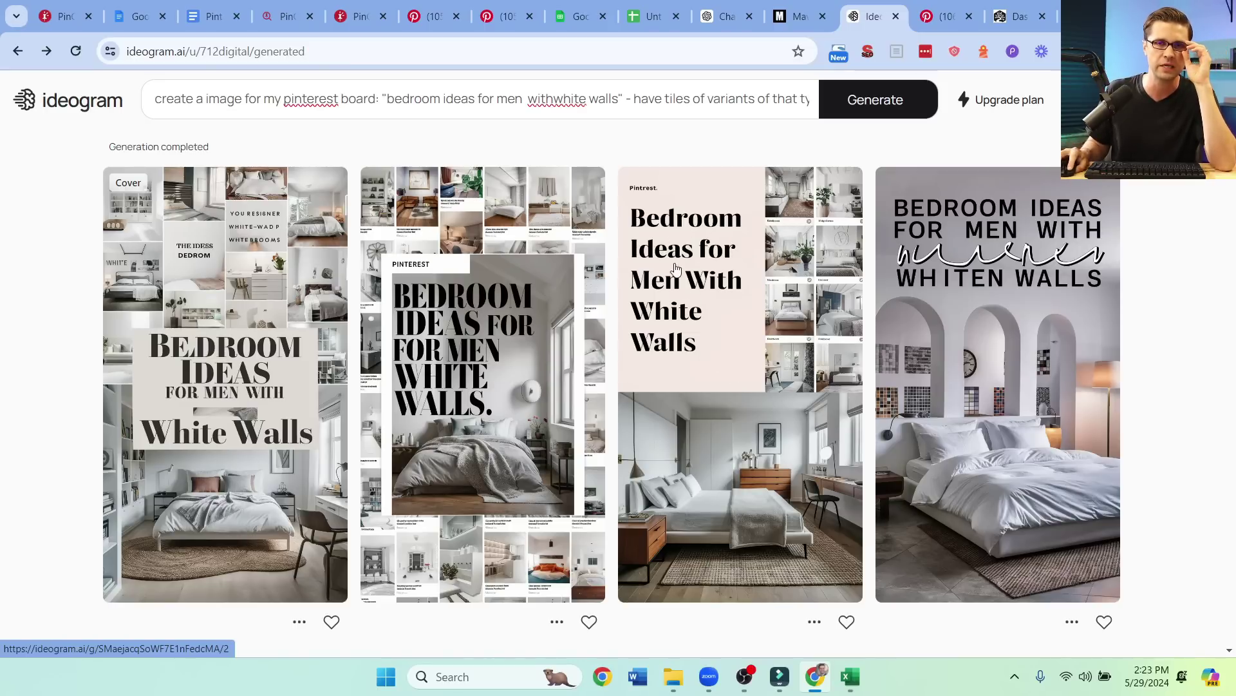
left_click(716, 377)
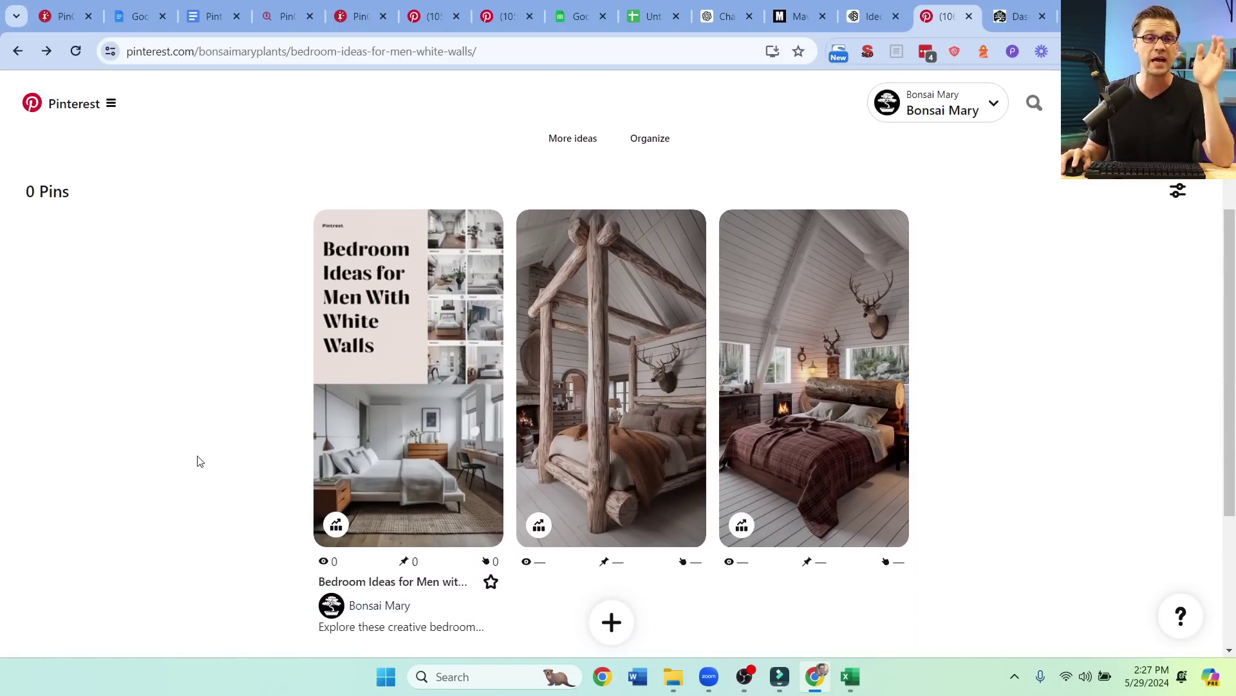
scroll(200, 463, "up", 3)
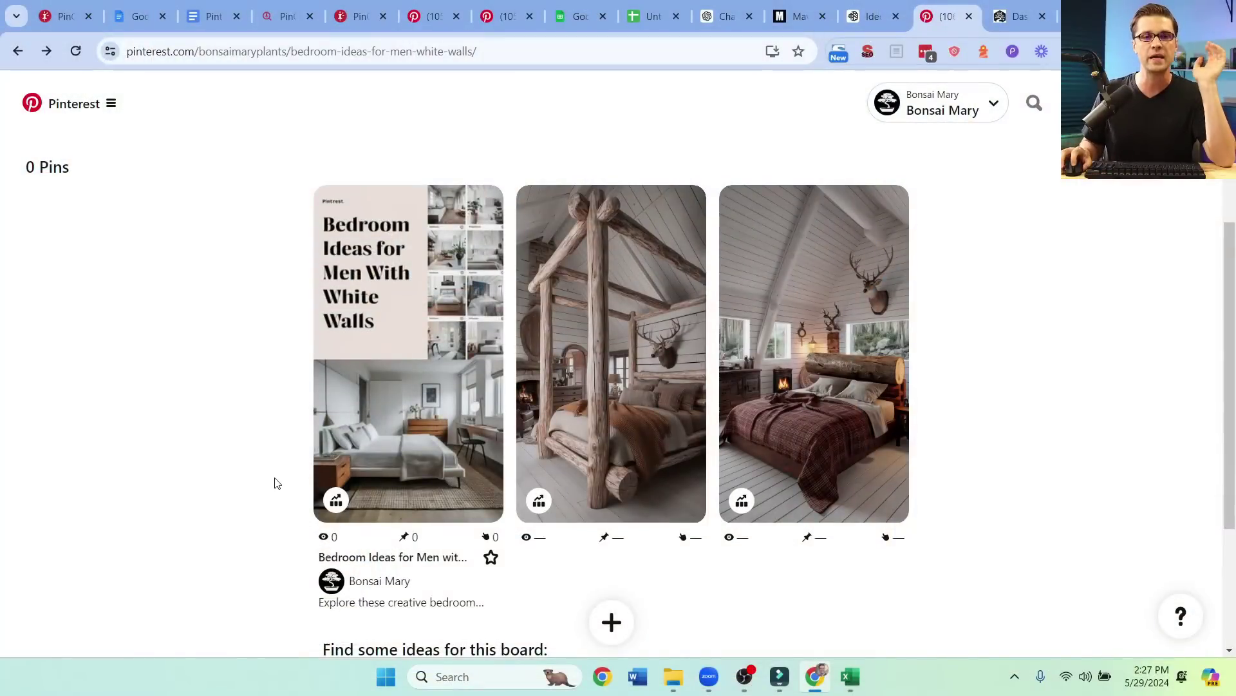
scroll(273, 475, "up", 3)
scroll(307, 454, "down", 2)
scroll(260, 474, "down", 3)
scroll(269, 462, "up", 3)
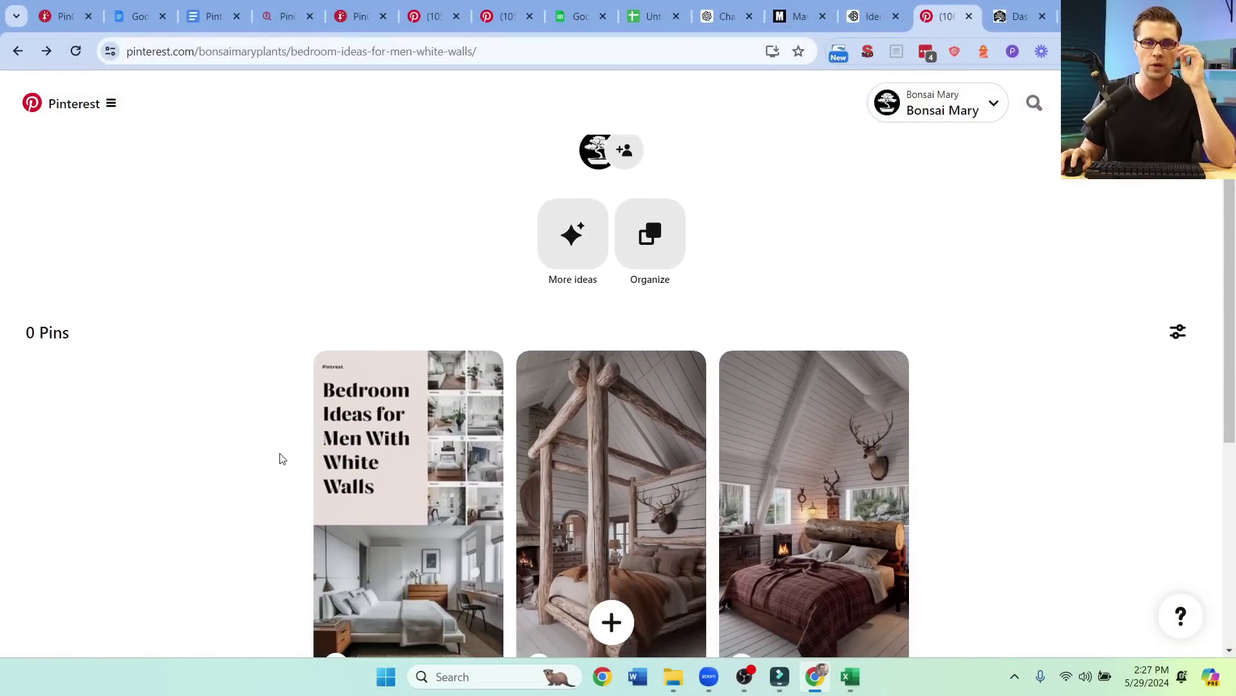
scroll(280, 456, "down", 1)
scroll(282, 456, "up", 1)
Step: Switch to the Maverick forum tab after reviewing the three-pin board
left_click(800, 15)
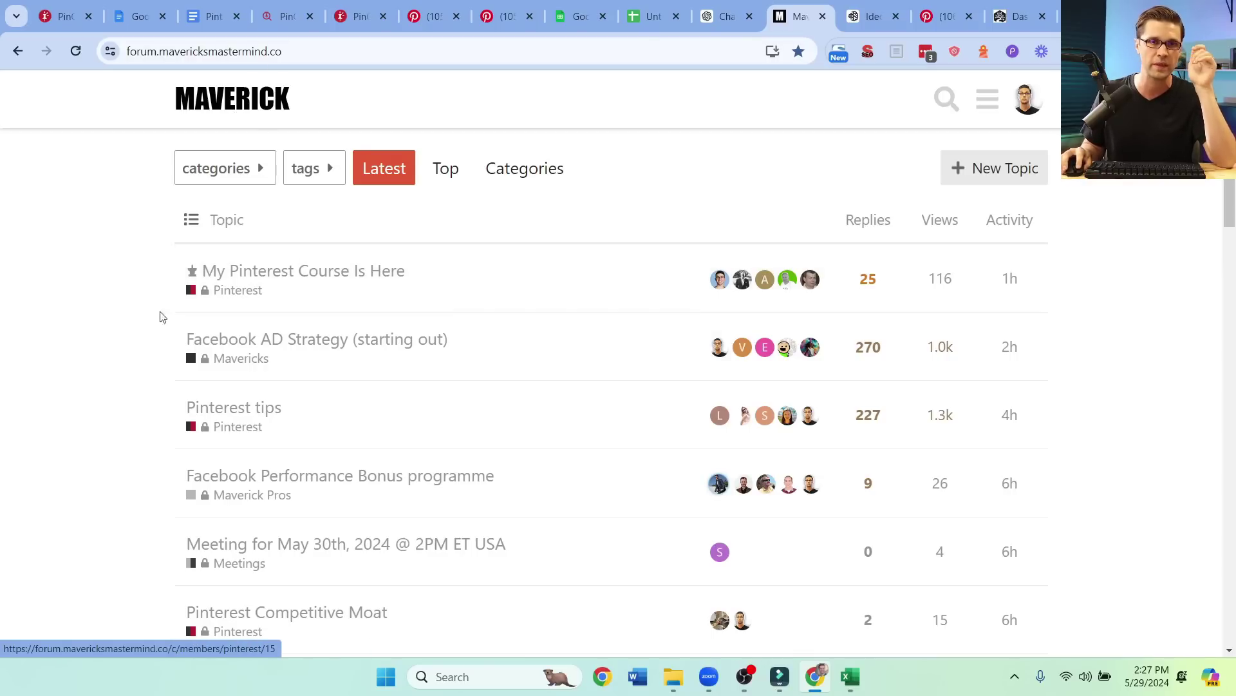
Step: Move from the Maverick forum to the PINCRAFTER chat tab
left_click(725, 15)
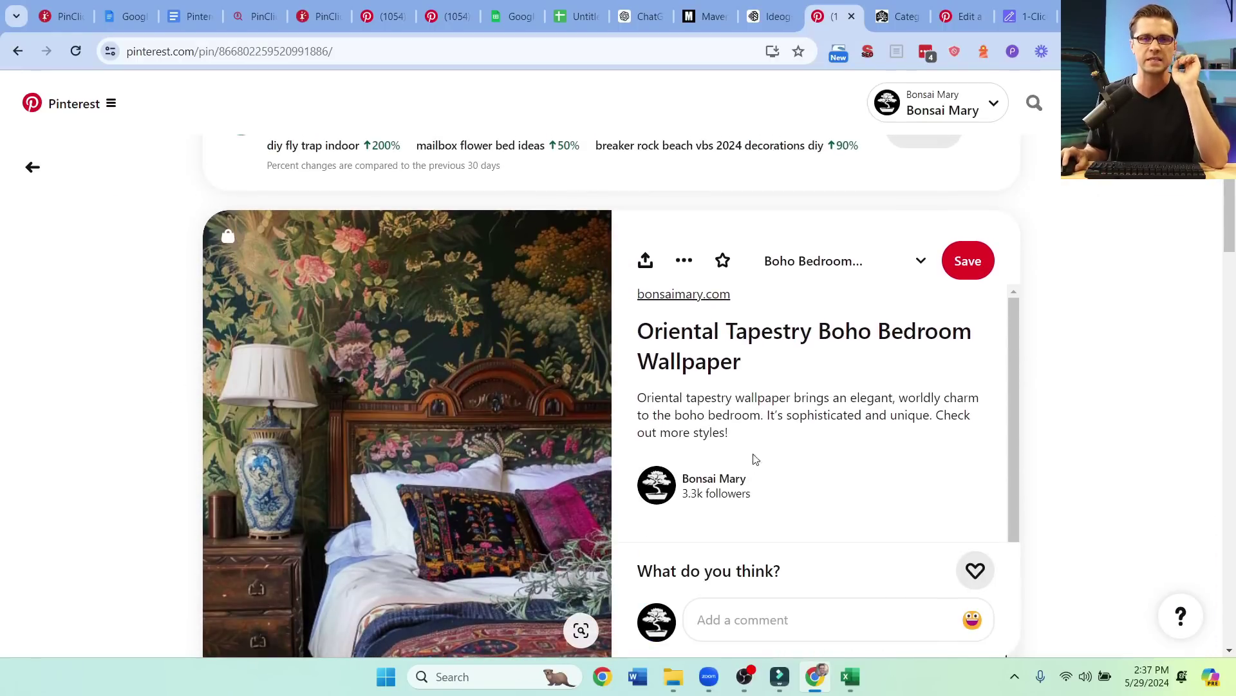
scroll(677, 382, "up", 1)
Step: Visit the Oriental Tapestry pin's bonsaimary.com post, then go back to the created pins grid
left_click(683, 348)
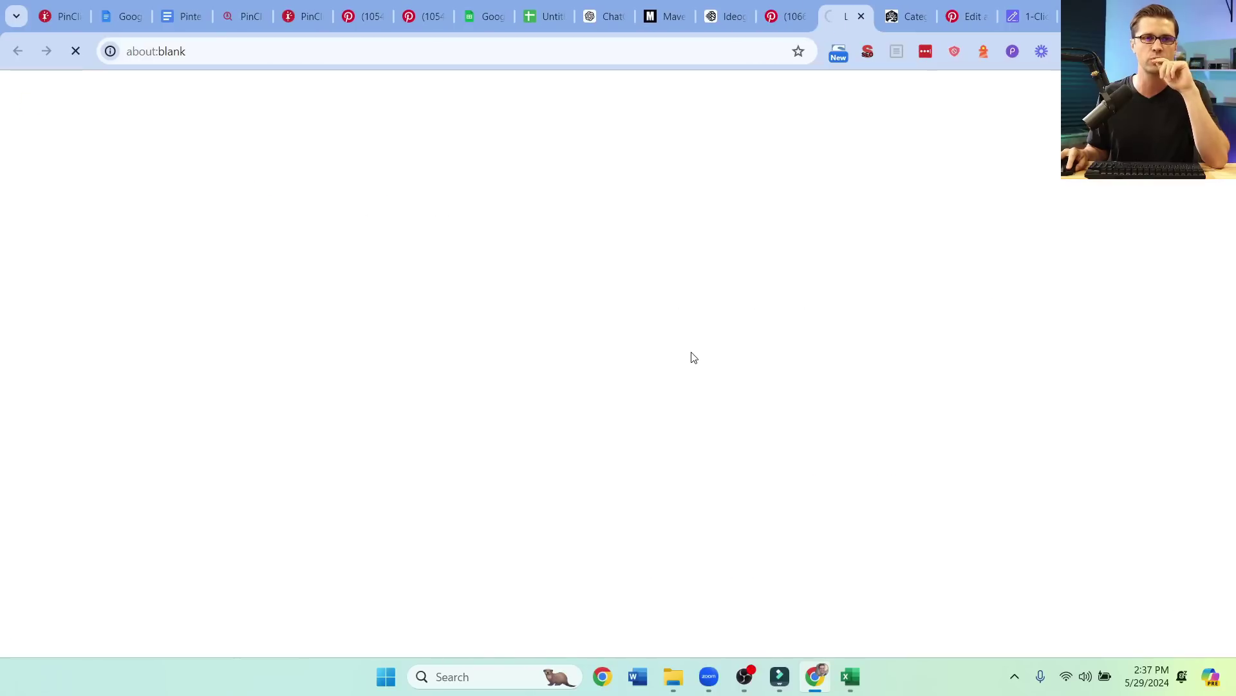
scroll(169, 350, "down", 3)
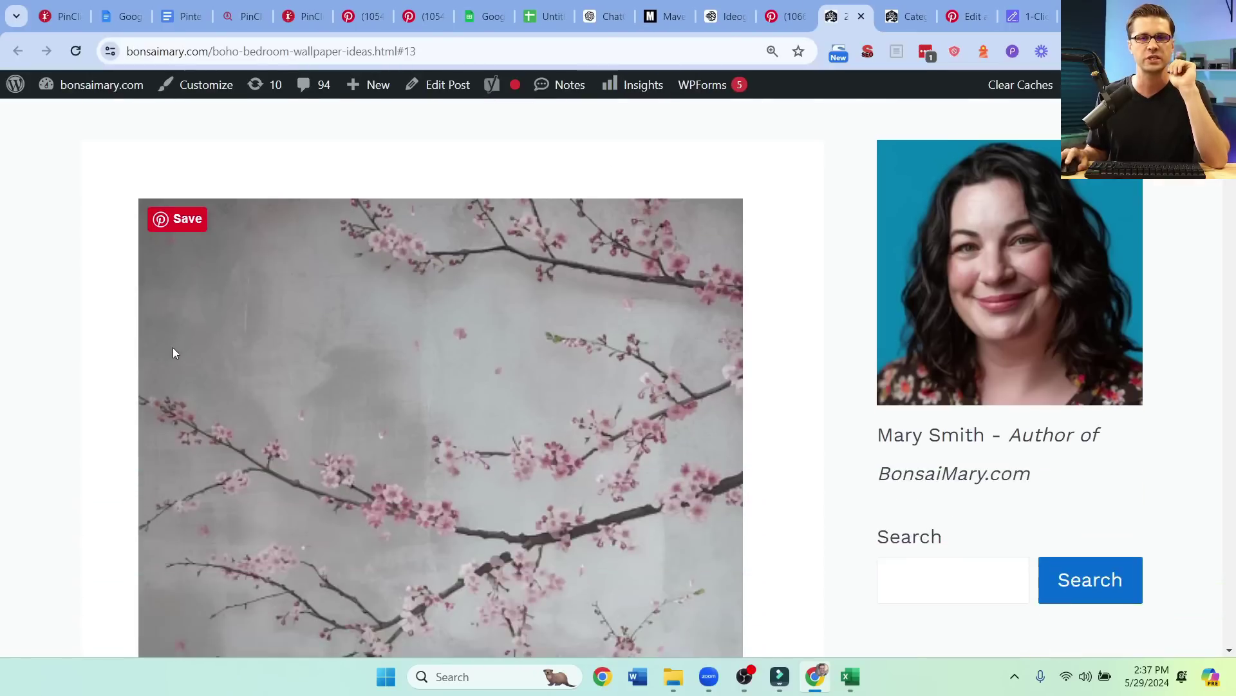
scroll(164, 349, "down", 2)
scroll(153, 360, "down", 3)
scroll(146, 347, "down", 2)
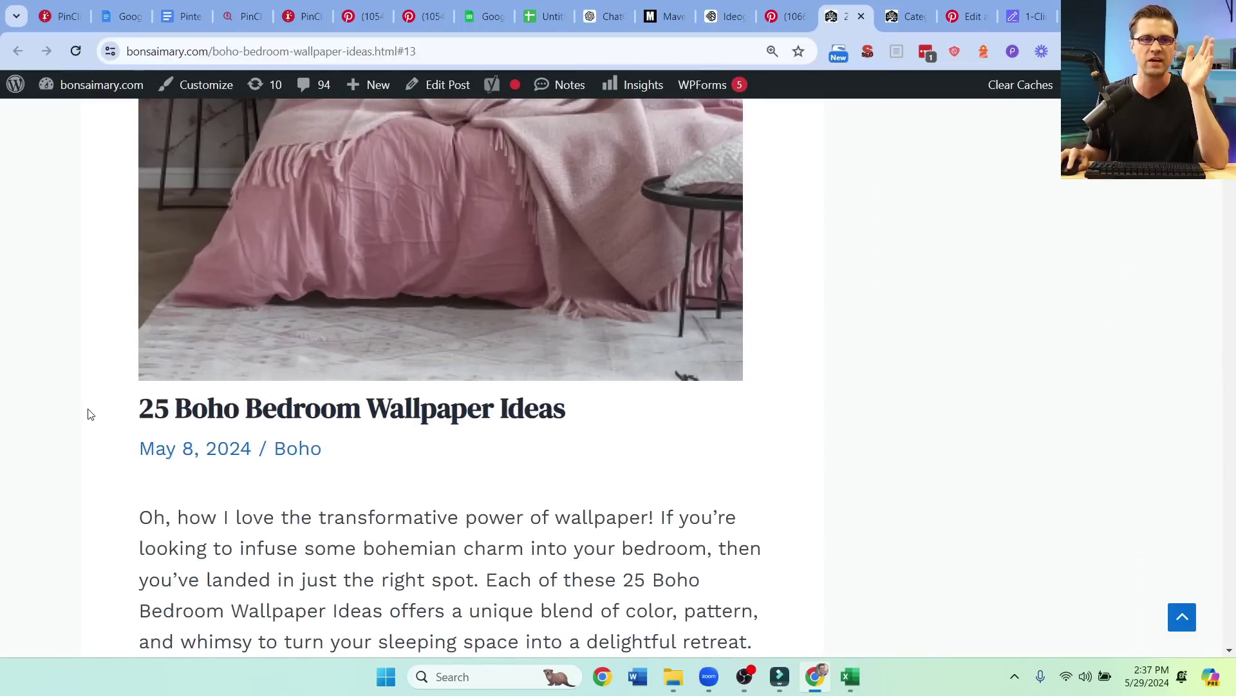
scroll(88, 406, "down", 3)
scroll(82, 411, "down", 5)
scroll(68, 377, "down", 4)
scroll(116, 372, "down", 2)
scroll(130, 372, "up", 4)
scroll(129, 372, "up", 4)
scroll(130, 373, "up", 3)
scroll(130, 372, "up", 3)
scroll(130, 372, "up", 3)
scroll(700, 305, "up", 2)
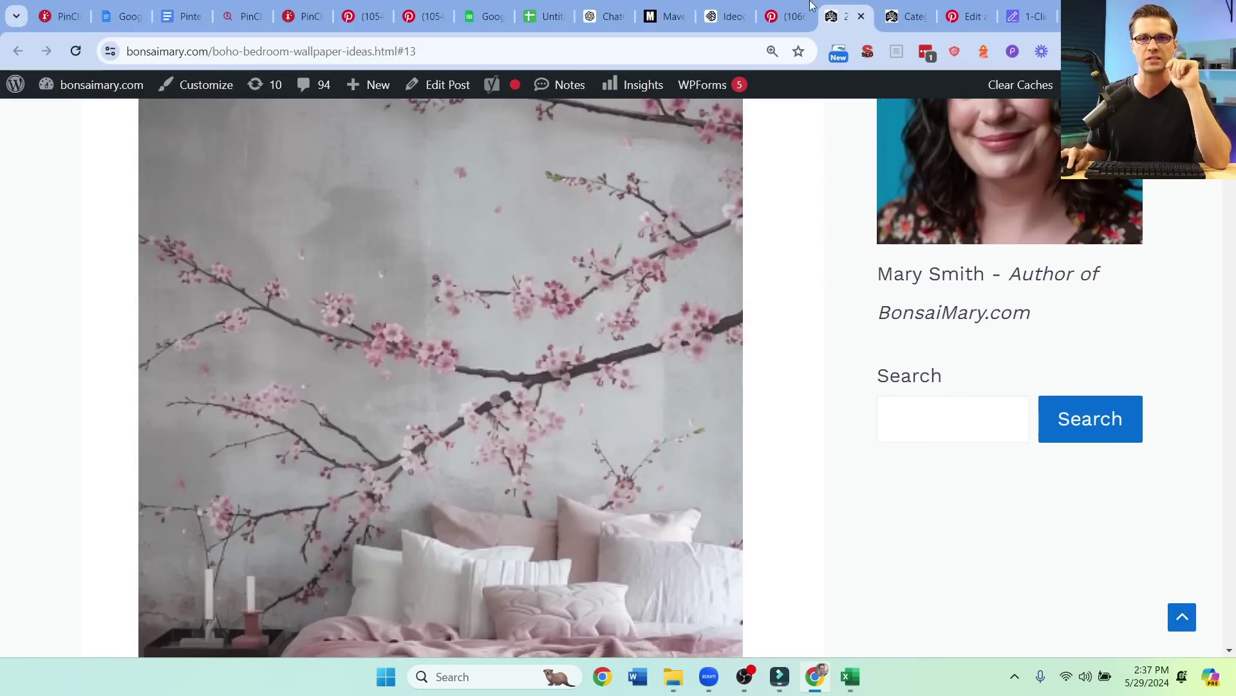
left_click(791, 16)
left_click(32, 168)
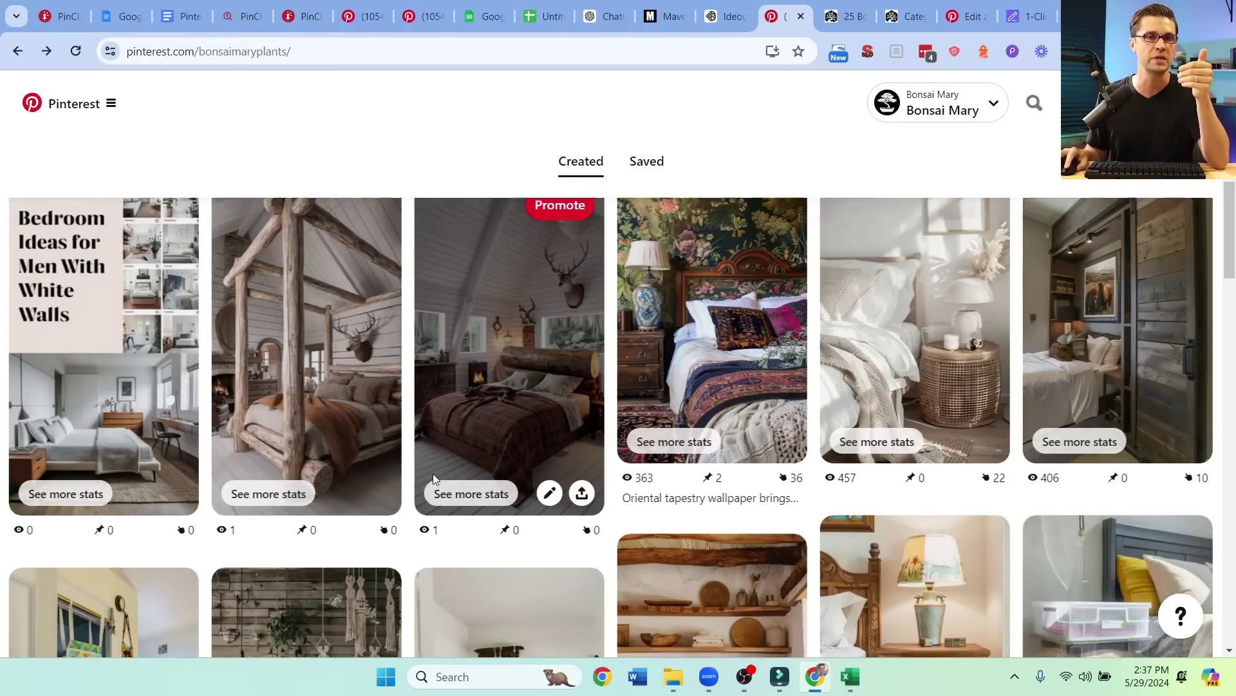
scroll(433, 490, "up", 1)
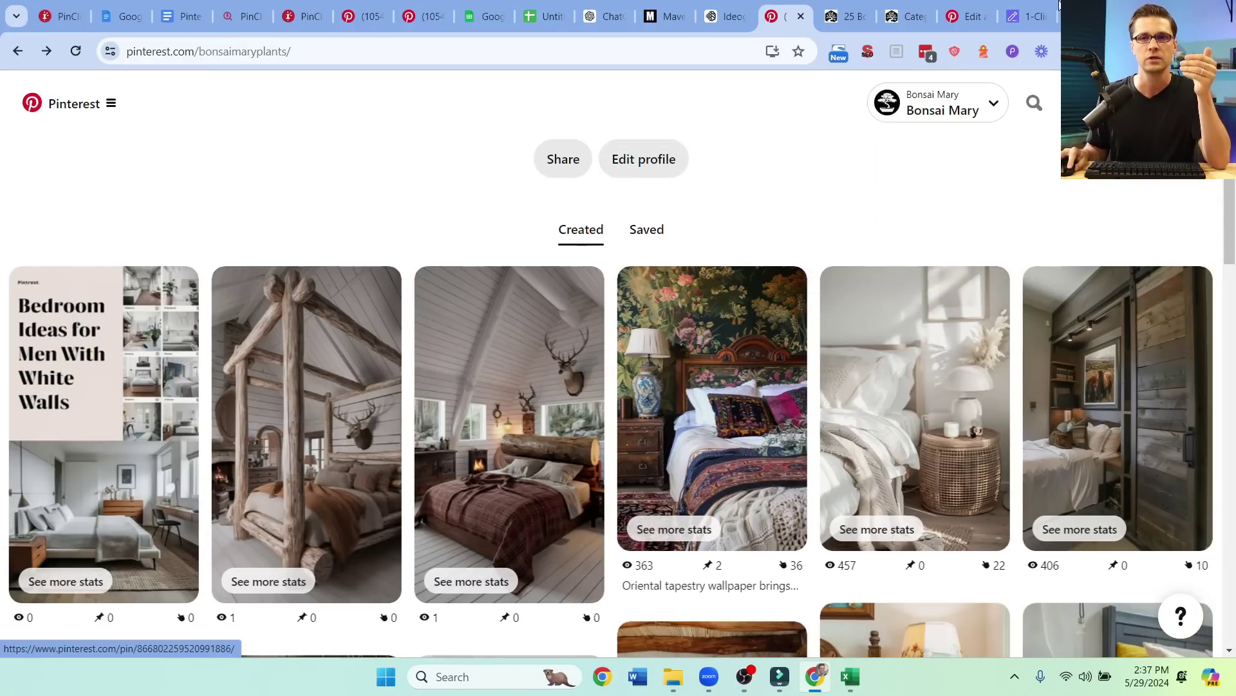
Step: Switch to SEOWriting.ai's 1-Click Blog Post settings for 'bedroom ideas for men white walls'
left_click(1034, 16)
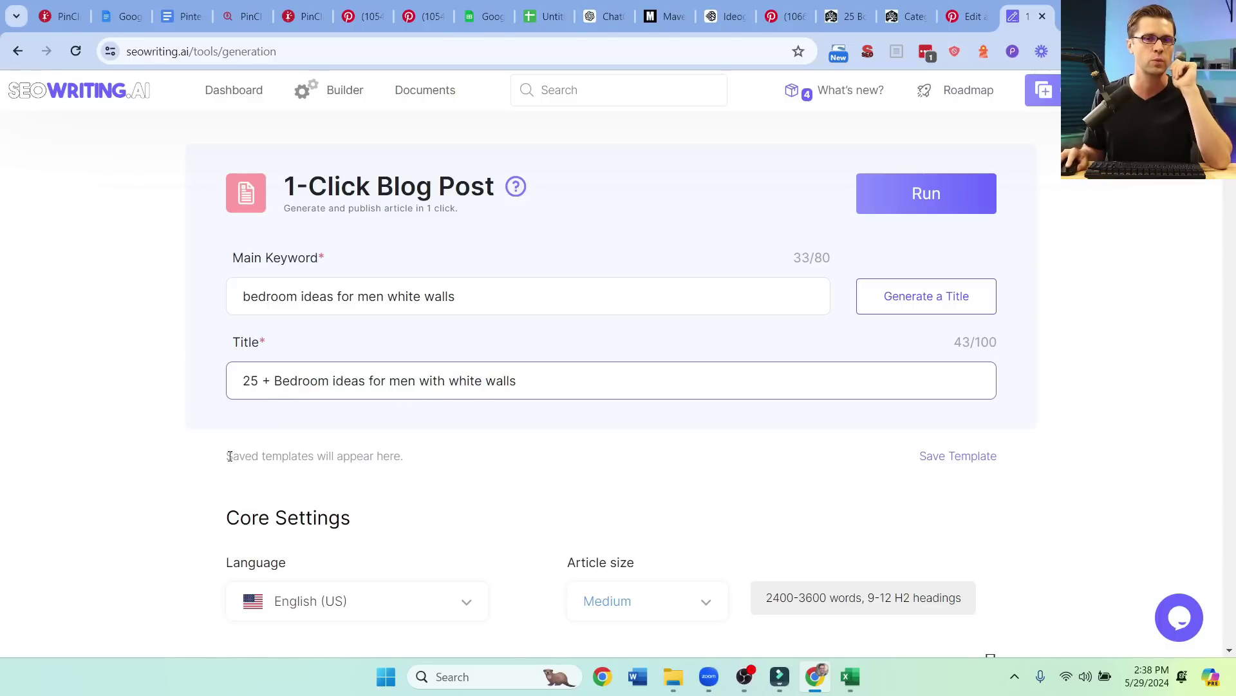
scroll(146, 474, "down", 3)
scroll(136, 478, "down", 3)
scroll(125, 480, "down", 3)
scroll(114, 480, "down", 2)
scroll(114, 480, "down", 5)
scroll(116, 473, "down", 3)
scroll(122, 464, "up", 2)
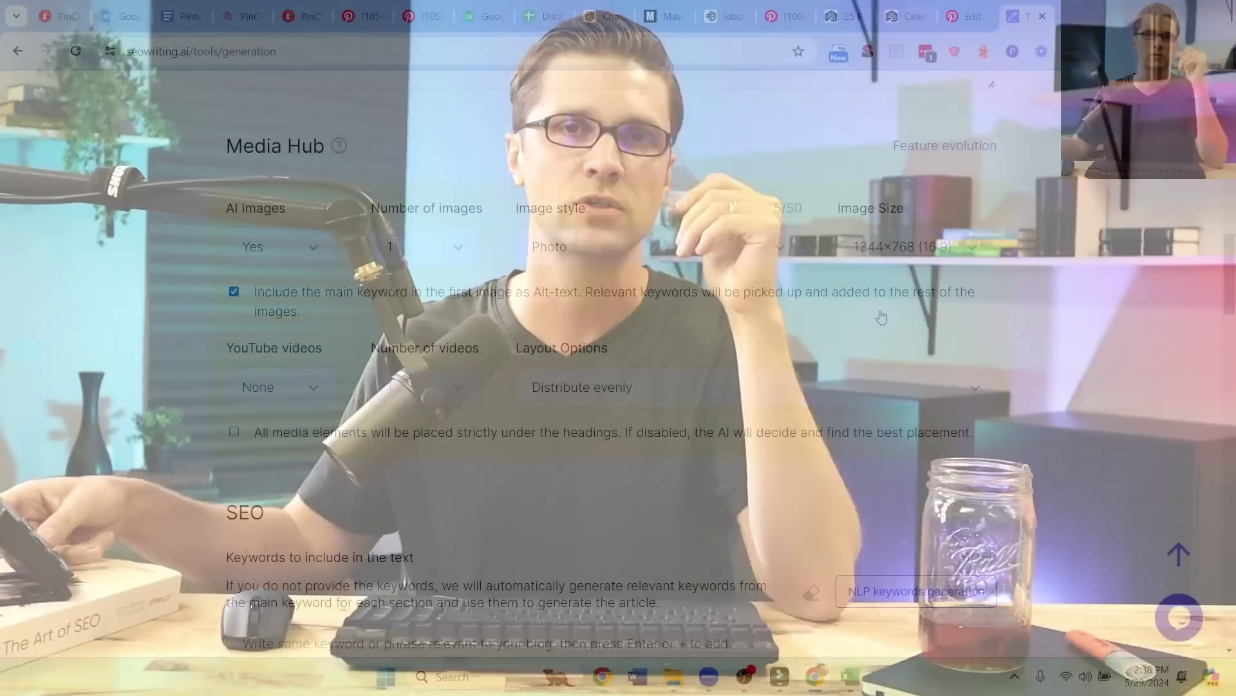
scroll(131, 398, "down", 3)
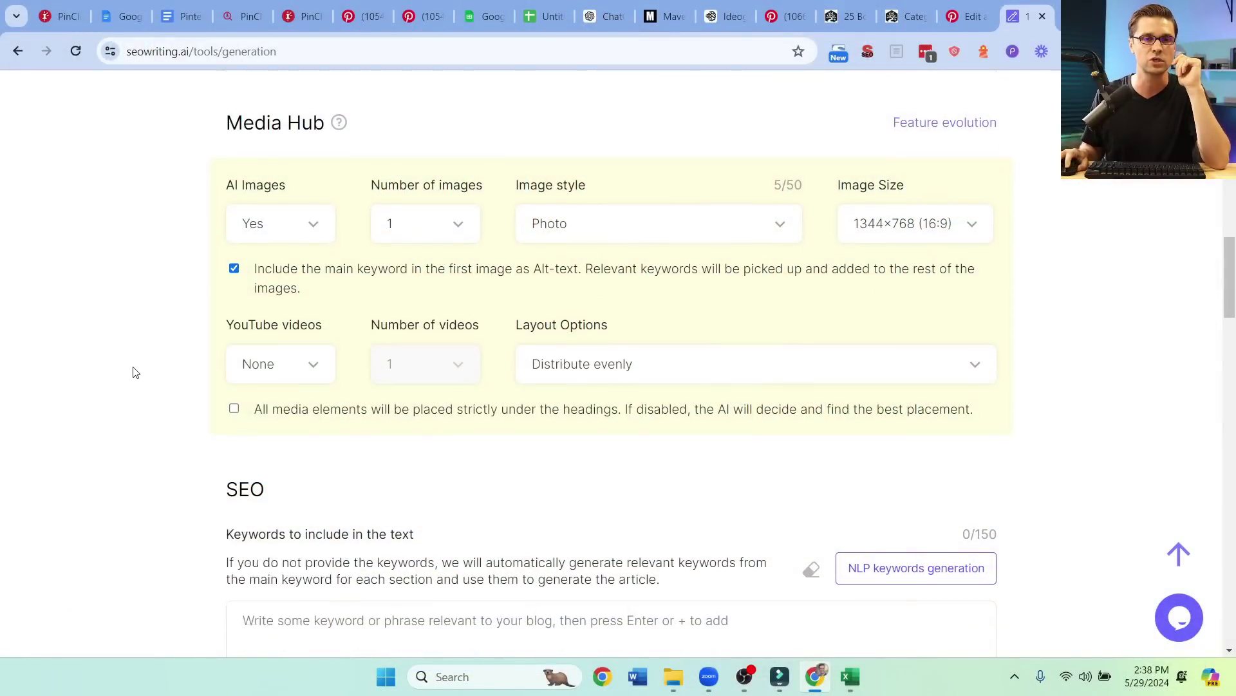
scroll(141, 401, "down", 5)
scroll(174, 406, "down", 3)
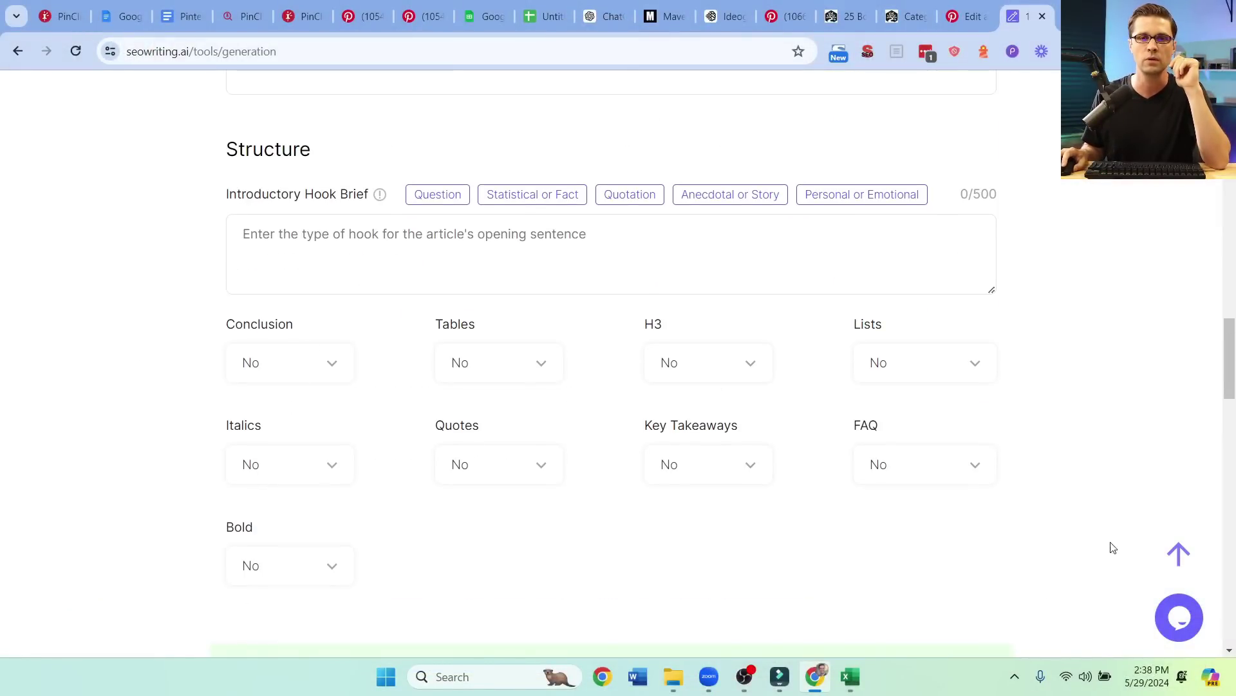
scroll(201, 436, "down", 4)
scroll(135, 435, "down", 4)
scroll(126, 425, "down", 2)
scroll(139, 396, "up", 1)
scroll(139, 398, "up", 5)
scroll(145, 405, "up", 3)
scroll(150, 415, "up", 3)
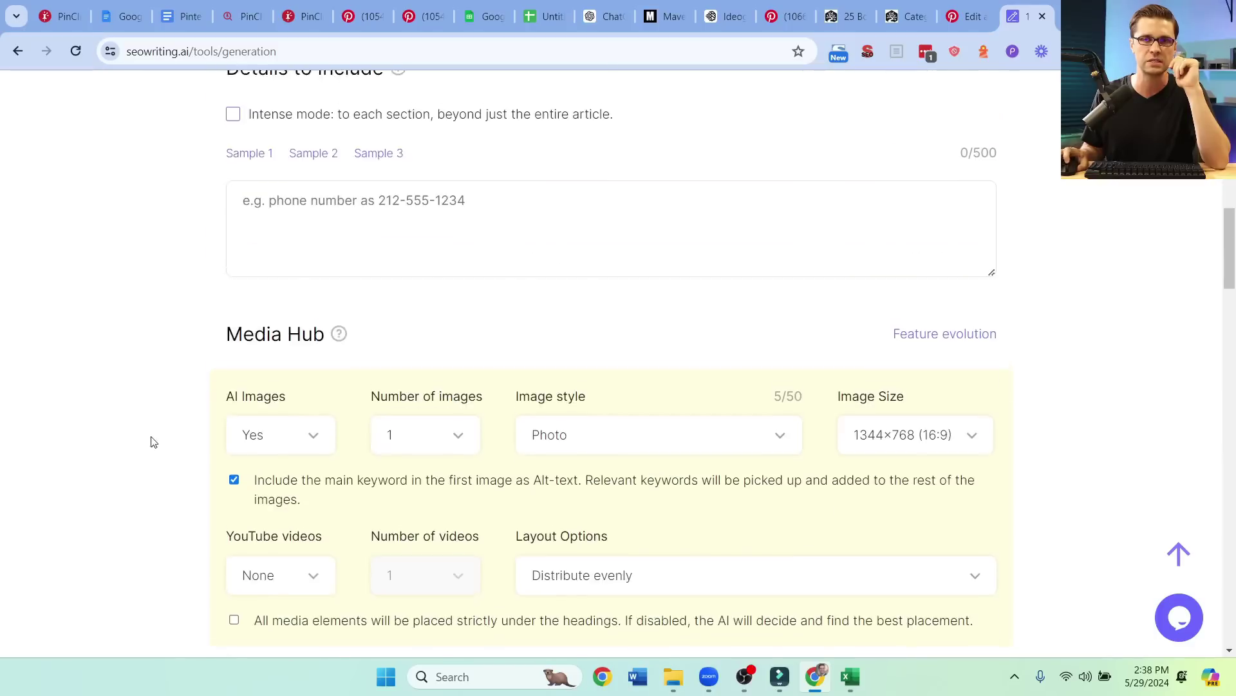
scroll(173, 397, "up", 3)
scroll(173, 396, "up", 3)
scroll(173, 398, "up", 4)
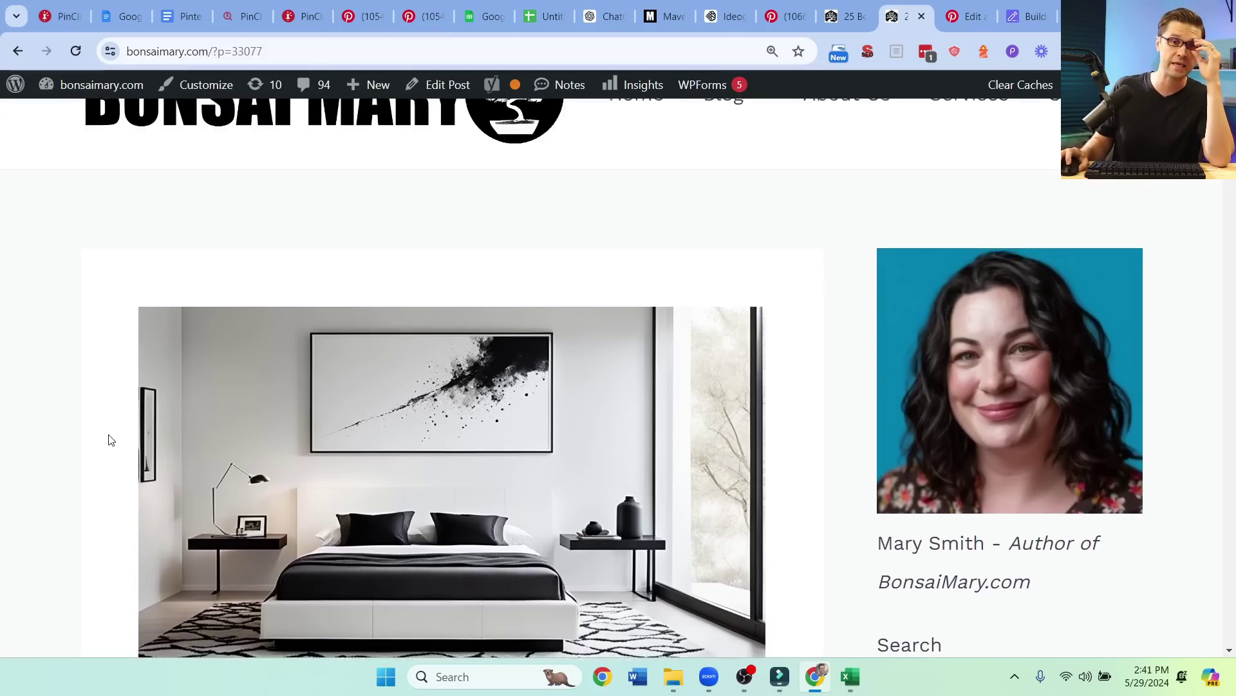
scroll(109, 440, "down", 3)
scroll(97, 445, "down", 1)
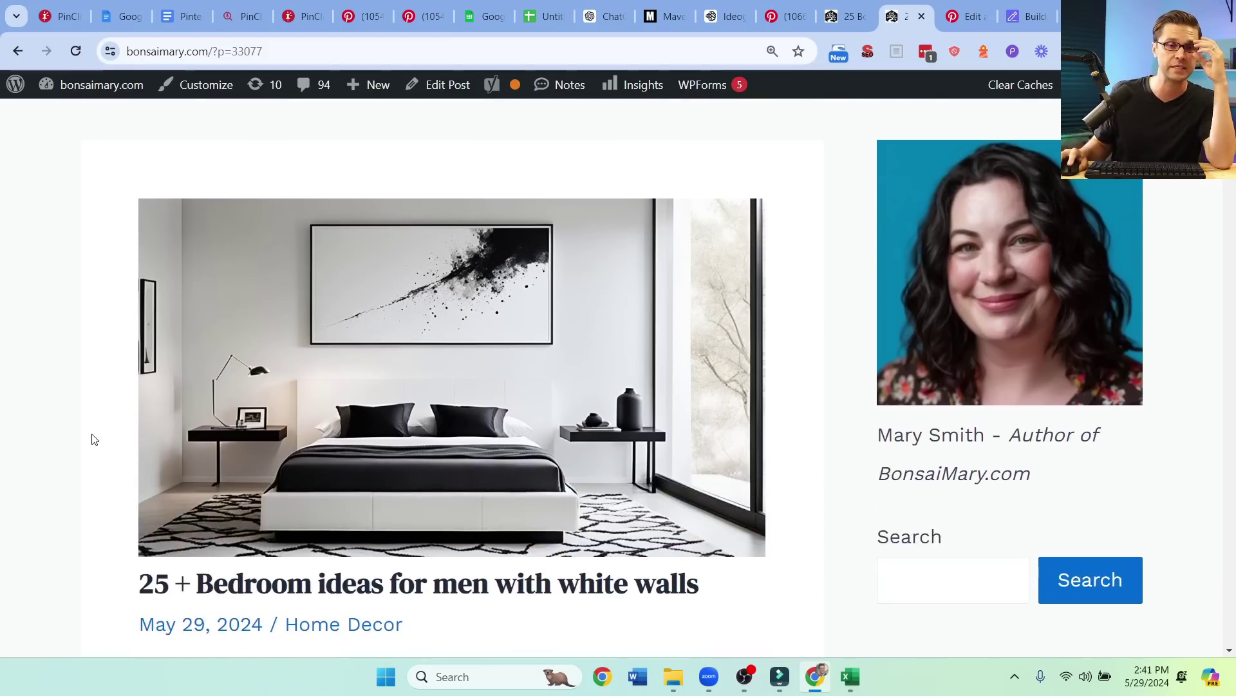
scroll(68, 454, "down", 3)
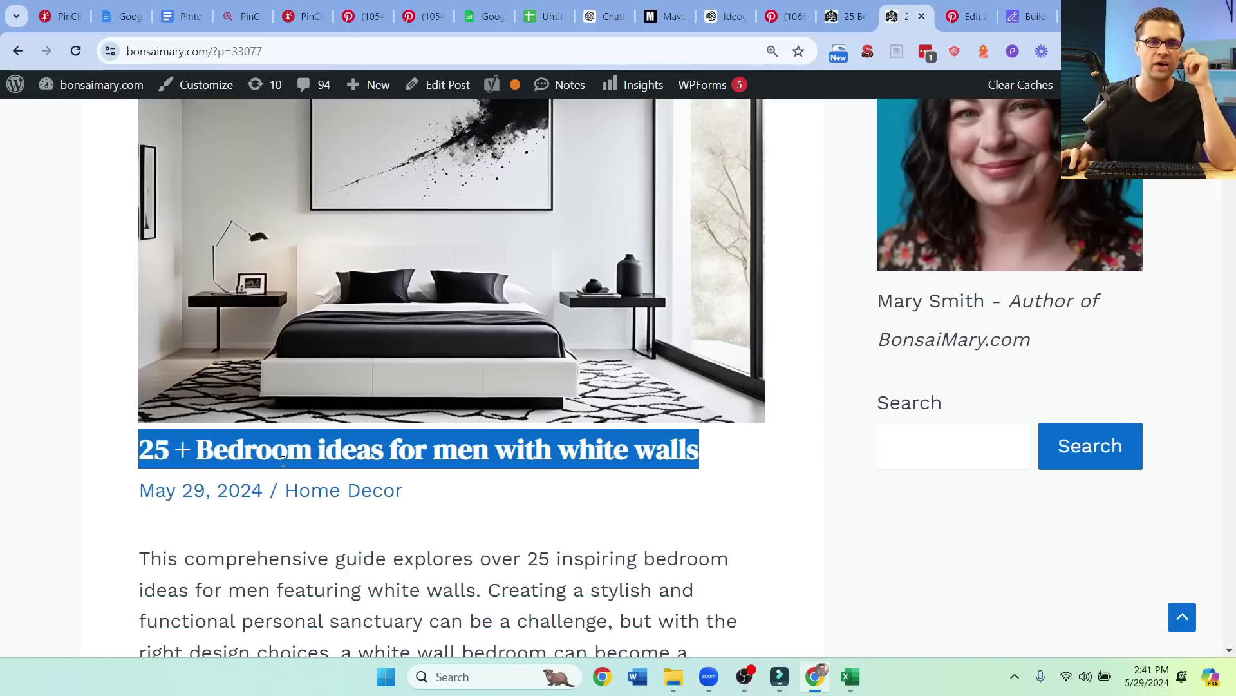
scroll(337, 459, "up", 2)
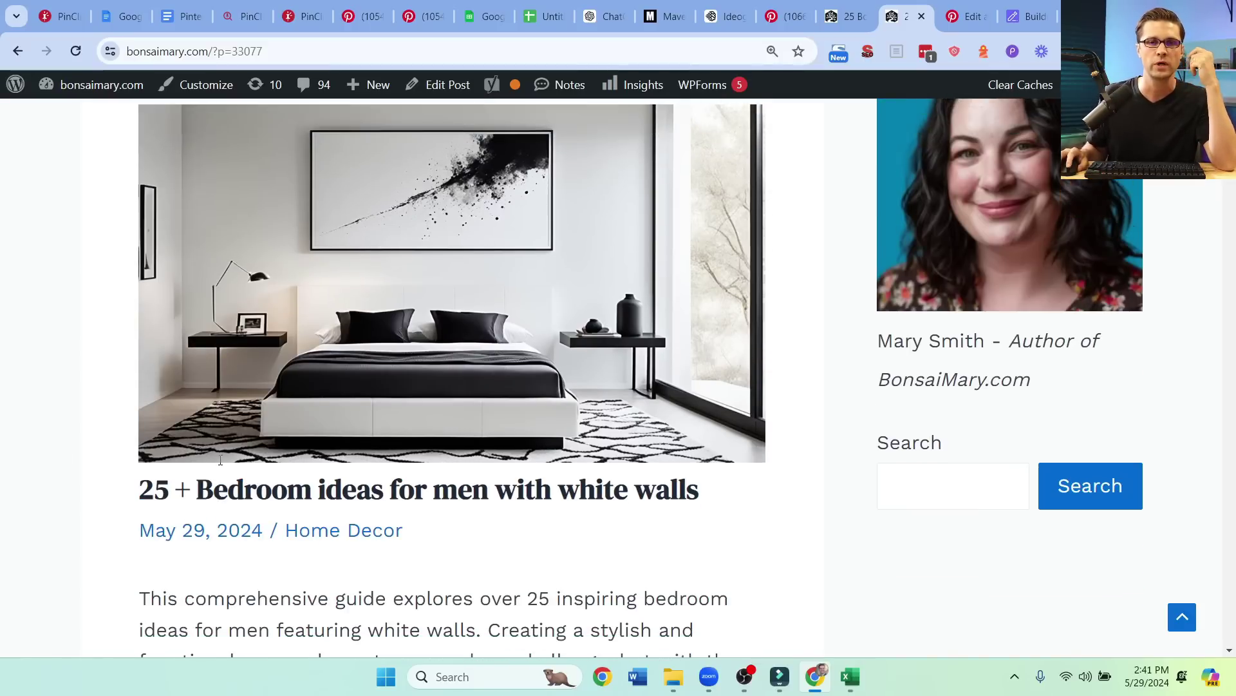
scroll(363, 319, "up", 2)
scroll(168, 452, "down", 5)
scroll(108, 447, "down", 4)
scroll(108, 448, "down", 4)
scroll(108, 447, "down", 3)
scroll(109, 448, "down", 5)
scroll(101, 449, "down", 4)
scroll(98, 454, "down", 4)
scroll(89, 460, "down", 4)
scroll(89, 462, "down", 5)
scroll(87, 455, "down", 4)
scroll(86, 449, "down", 4)
scroll(85, 450, "down", 4)
scroll(85, 450, "down", 5)
scroll(85, 449, "down", 4)
scroll(85, 448, "down", 4)
scroll(85, 447, "down", 4)
scroll(86, 446, "down", 5)
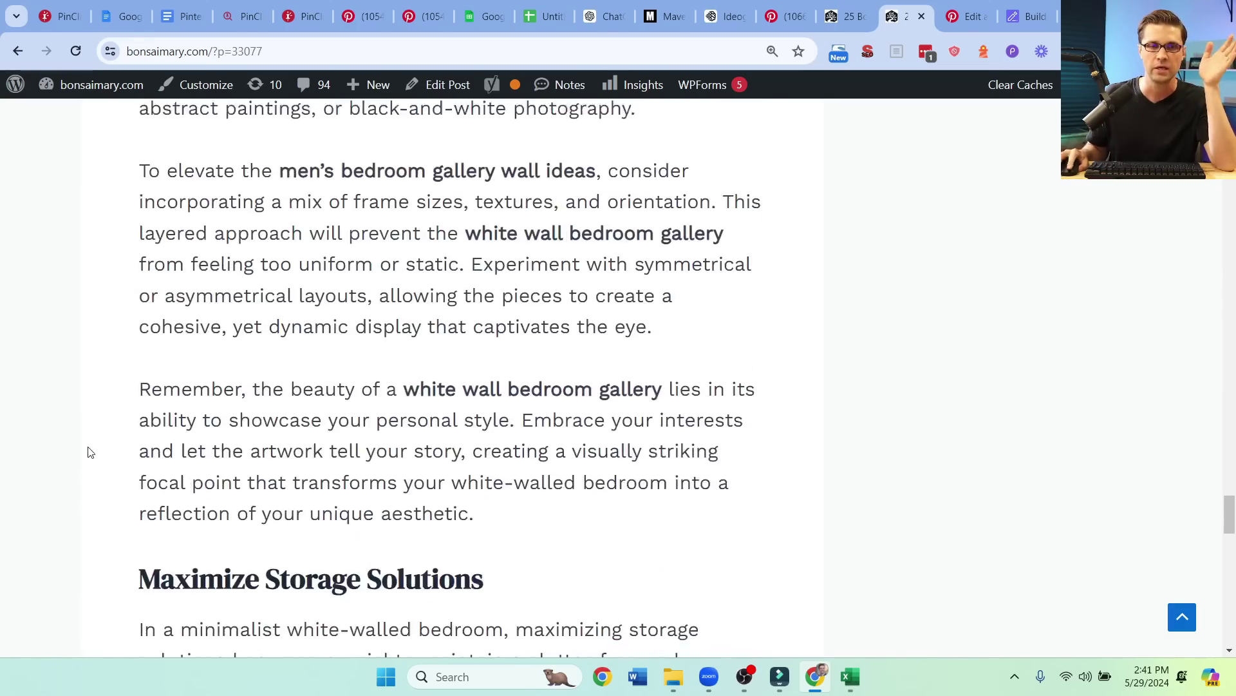
scroll(85, 446, "down", 5)
scroll(86, 446, "down", 5)
scroll(96, 447, "up", 4)
scroll(96, 447, "up", 5)
scroll(94, 444, "up", 5)
scroll(92, 443, "up", 5)
scroll(89, 440, "up", 4)
scroll(90, 440, "up", 5)
scroll(90, 440, "up", 5)
scroll(90, 440, "up", 5)
scroll(89, 440, "up", 1)
Step: Glance at the Pinterest created pins, then return to the live white-walls bedroom post
left_click(793, 11)
mouse_move(509, 434)
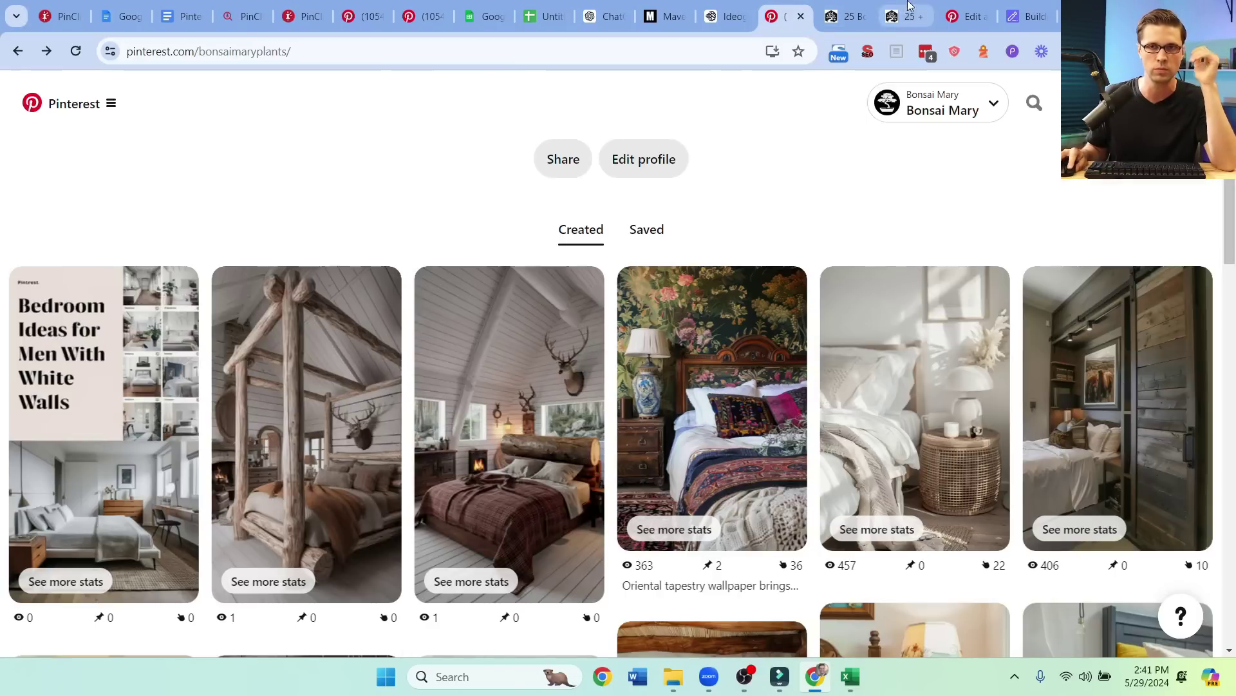
left_click(909, 12)
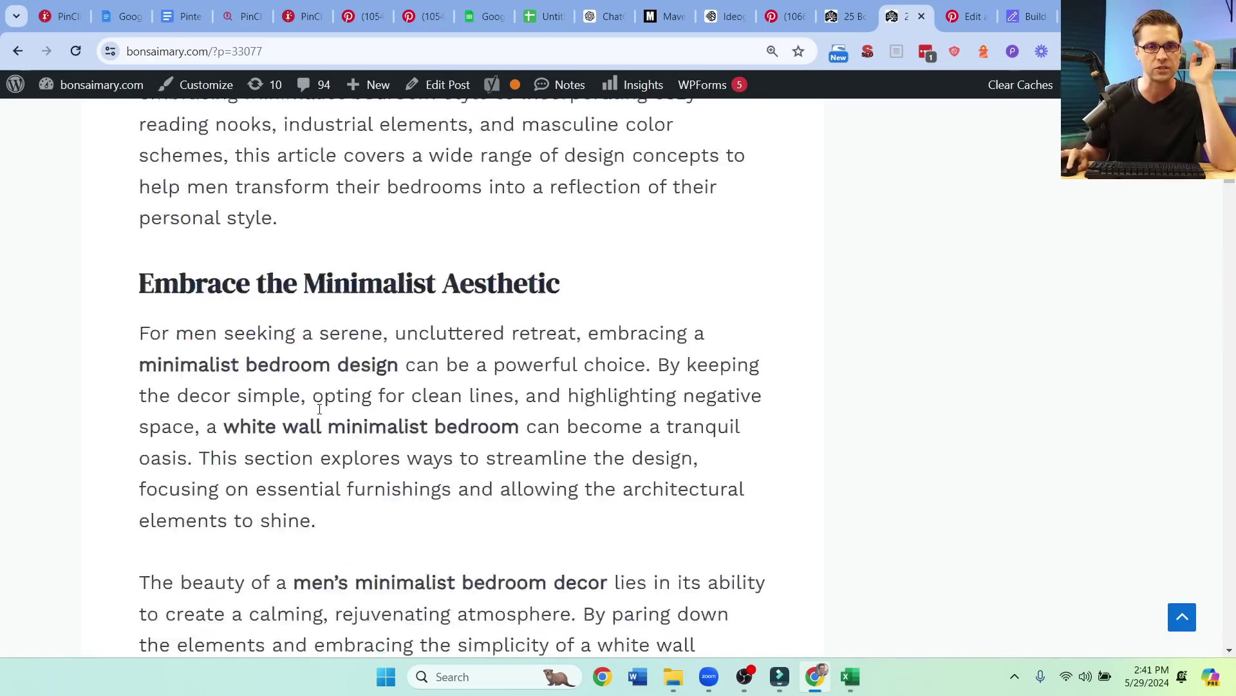
scroll(316, 409, "up", 8)
scroll(316, 409, "up", 3)
scroll(315, 411, "down", 3)
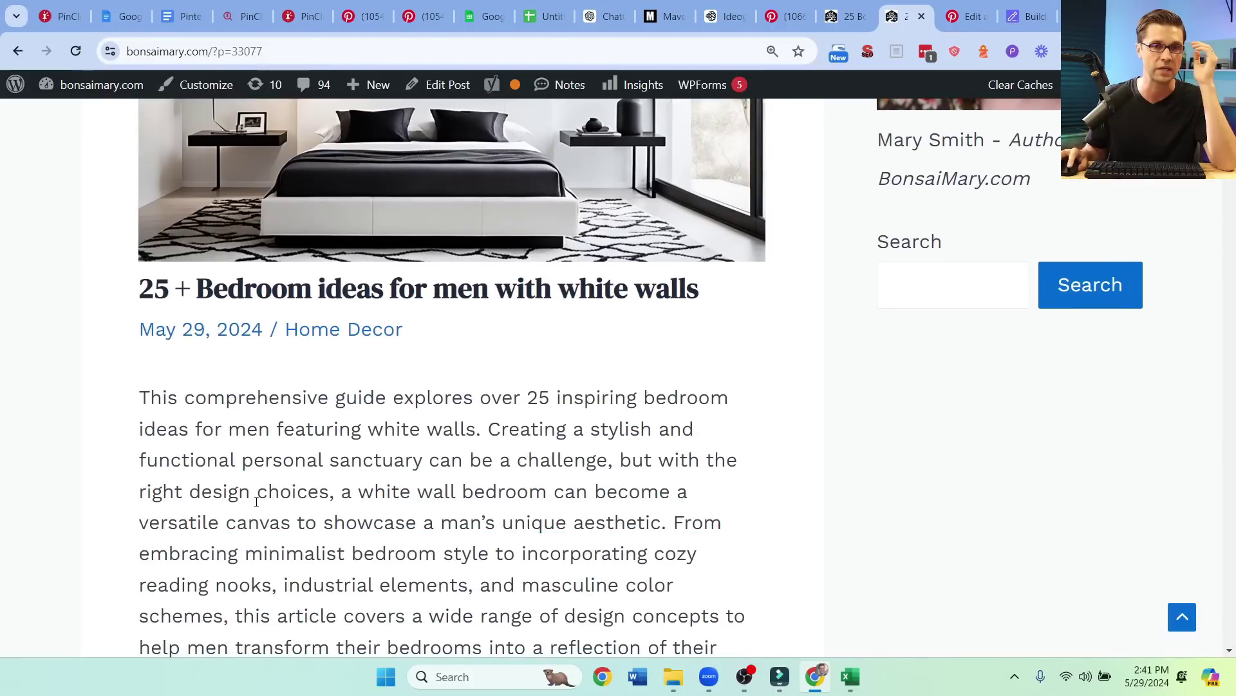
scroll(256, 496, "down", 1)
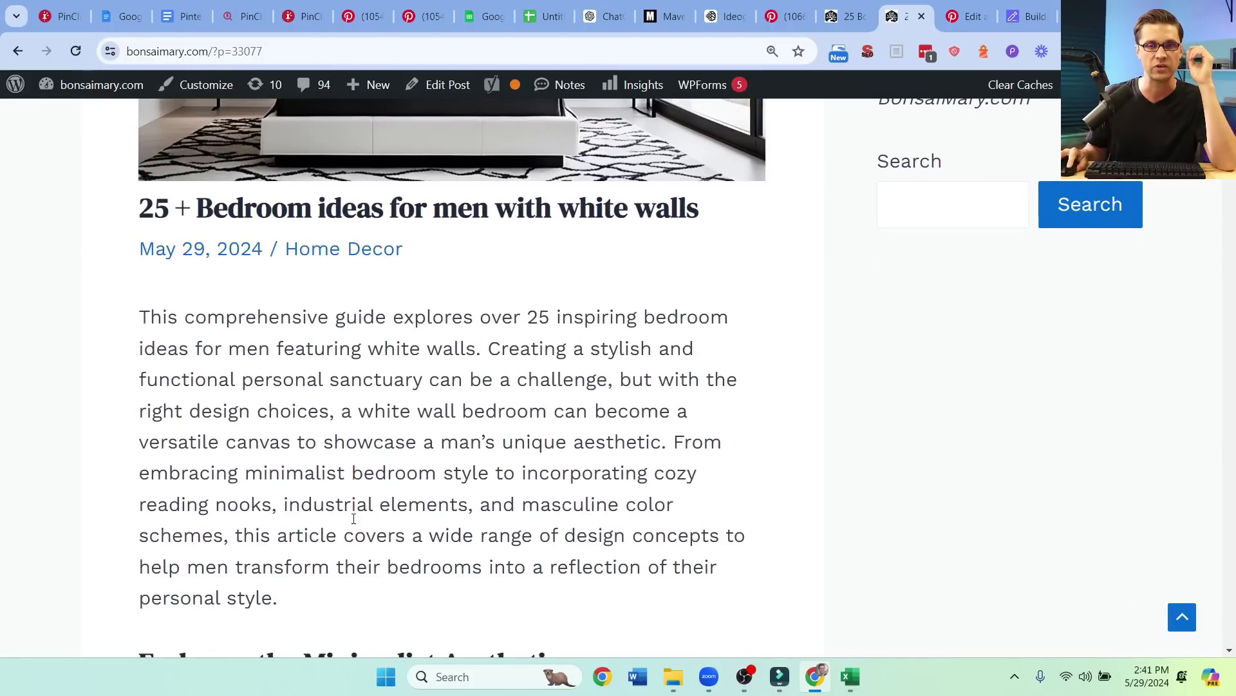
scroll(345, 525, "up", 2)
scroll(169, 512, "down", 4)
scroll(170, 512, "down", 1)
scroll(169, 512, "down", 2)
scroll(170, 512, "down", 3)
scroll(256, 496, "up", 4)
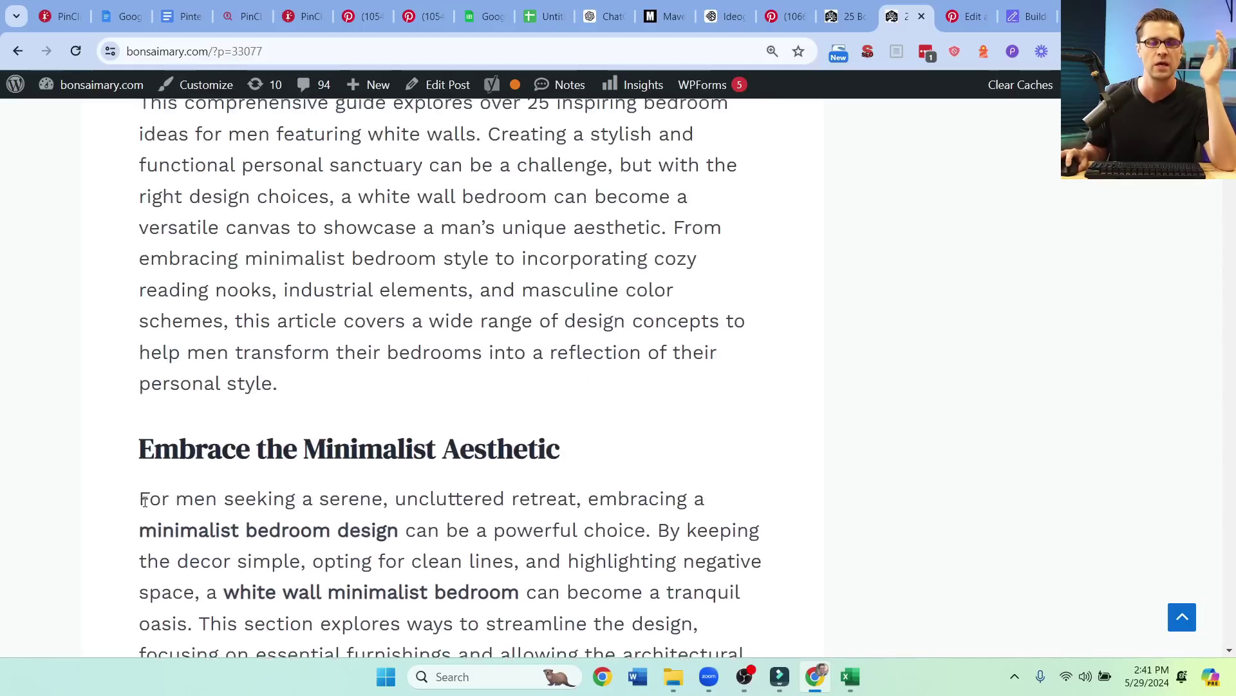
scroll(69, 494, "up", 4)
scroll(69, 494, "up", 1)
scroll(68, 494, "up", 1)
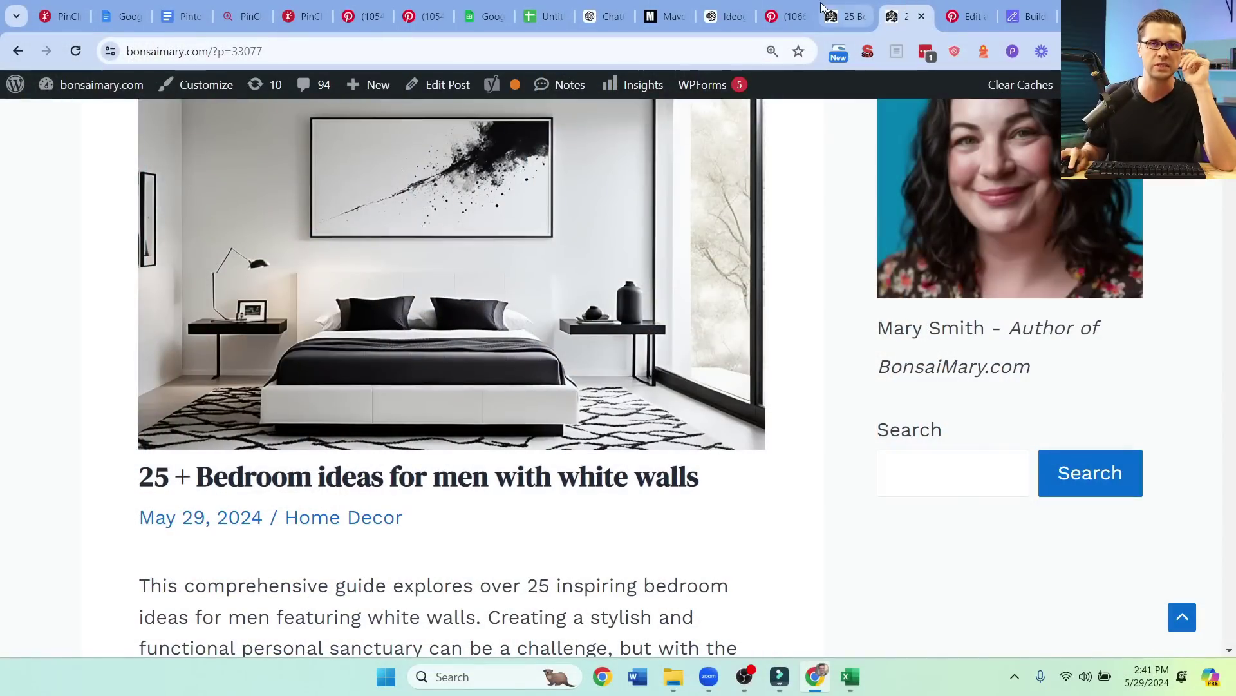
Step: Open the three-pin 'Bedroom ideas for men white walls' board from the profile's Saved boards
left_click(783, 15)
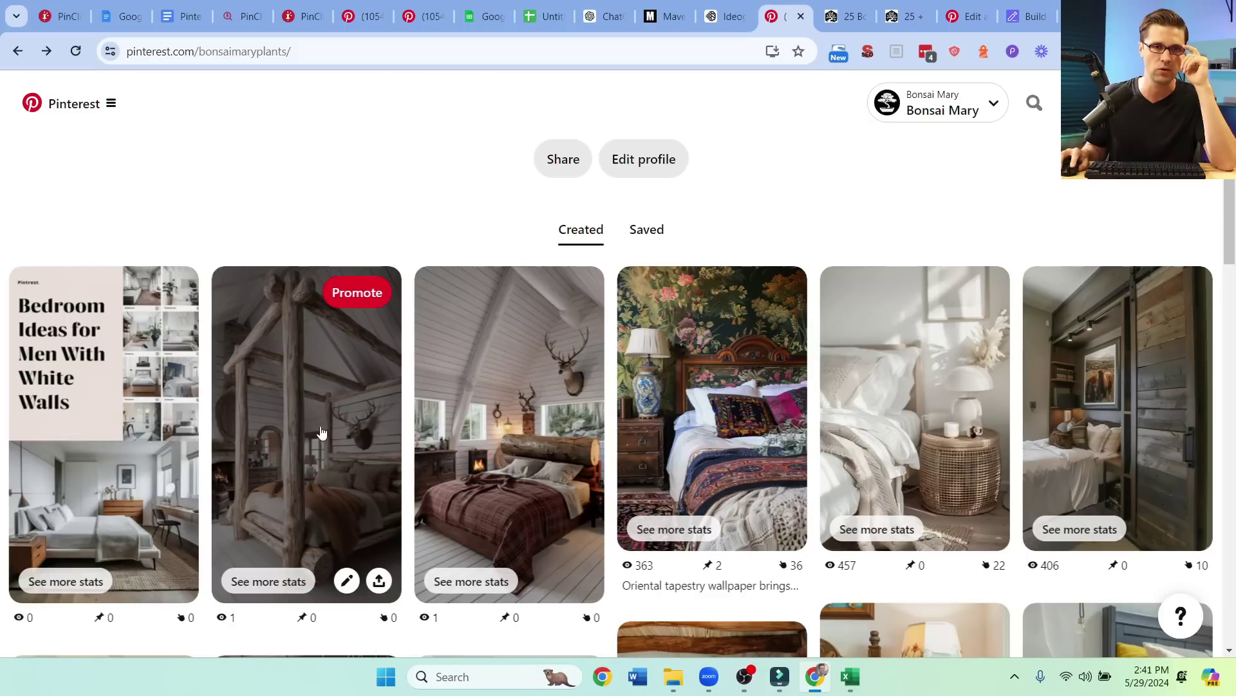
left_click(639, 234)
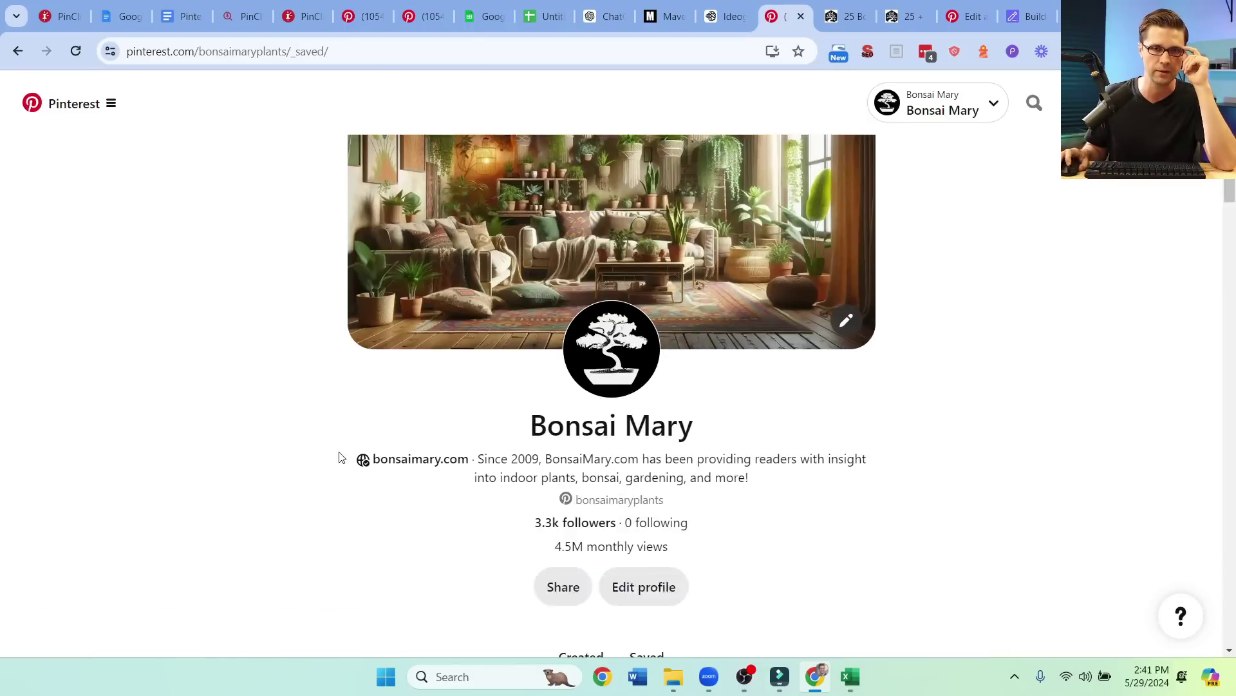
scroll(359, 428, "down", 3)
left_click(288, 534)
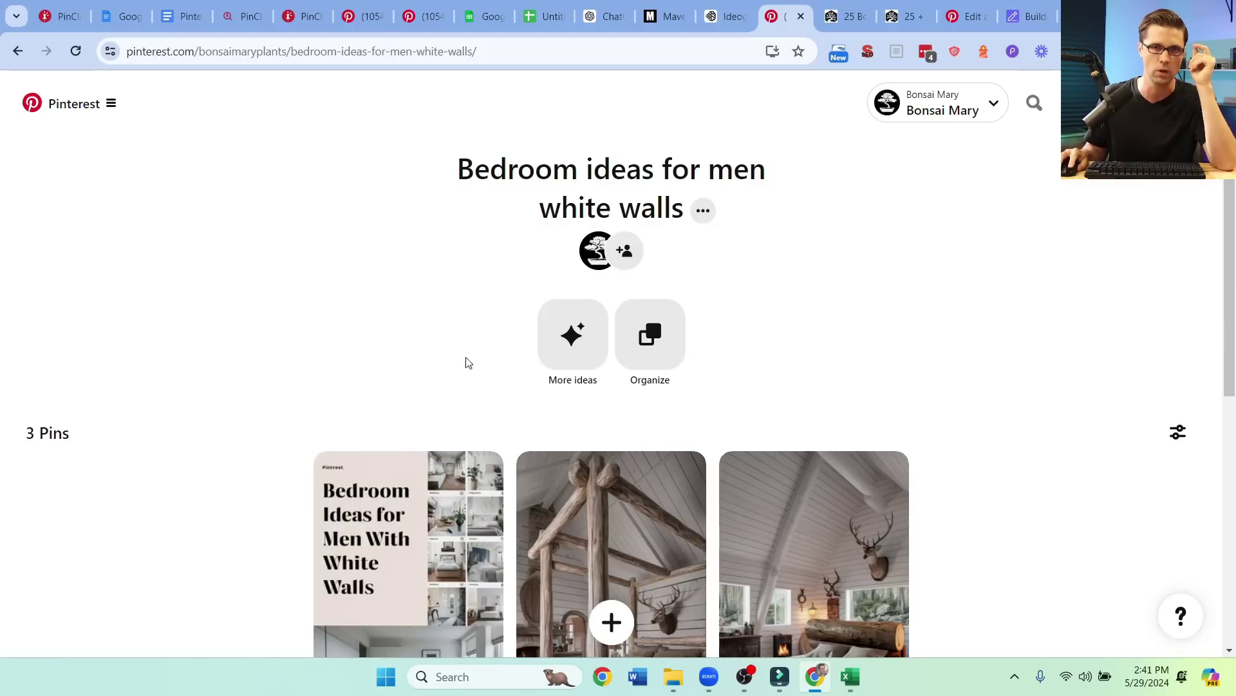
scroll(285, 480, "down", 3)
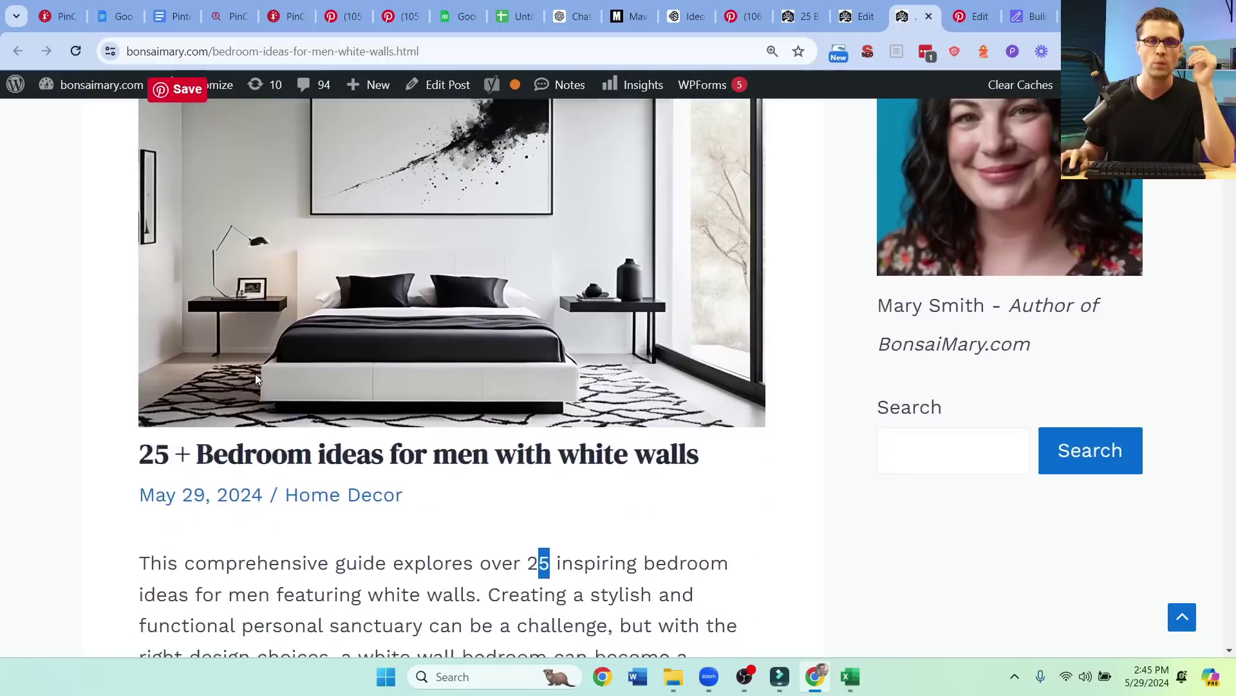
scroll(235, 379, "down", 5)
scroll(193, 396, "down", 4)
scroll(147, 411, "down", 3)
scroll(143, 407, "down", 4)
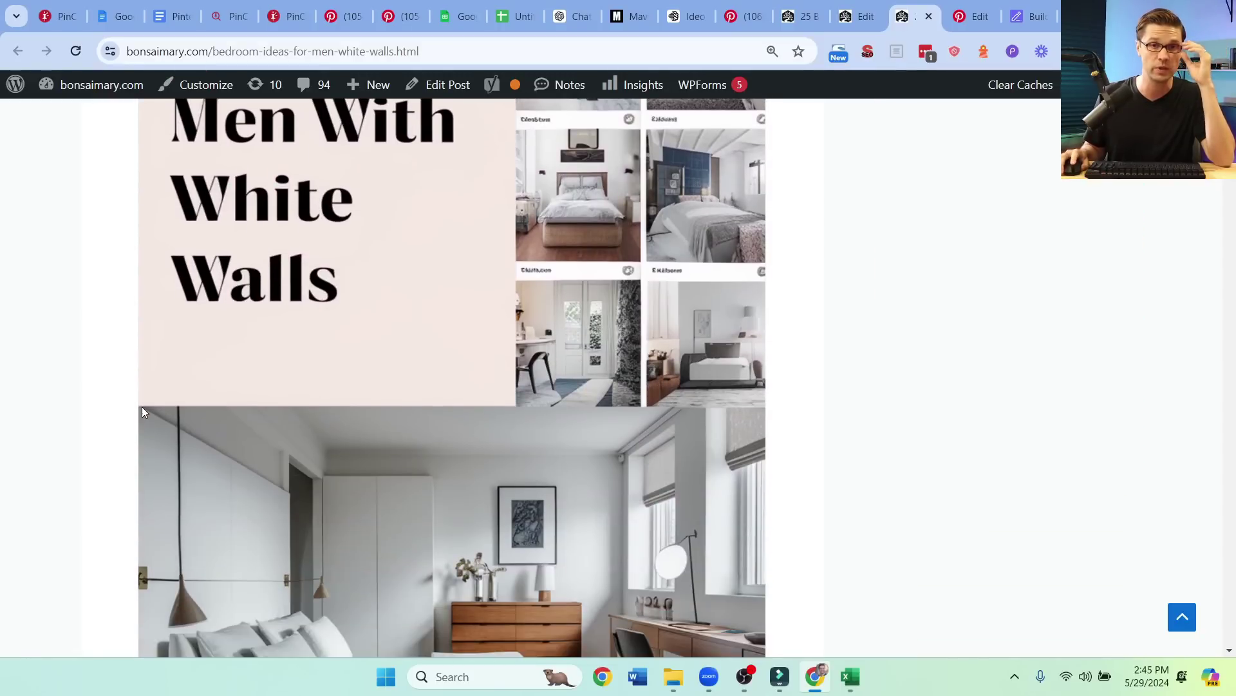
scroll(142, 407, "down", 4)
scroll(143, 398, "down", 4)
scroll(143, 406, "down", 3)
scroll(145, 413, "down", 4)
scroll(146, 409, "down", 4)
scroll(141, 405, "down", 4)
scroll(139, 401, "down", 3)
scroll(144, 394, "down", 3)
scroll(146, 394, "down", 4)
scroll(143, 394, "down", 4)
scroll(142, 393, "down", 3)
scroll(146, 396, "down", 3)
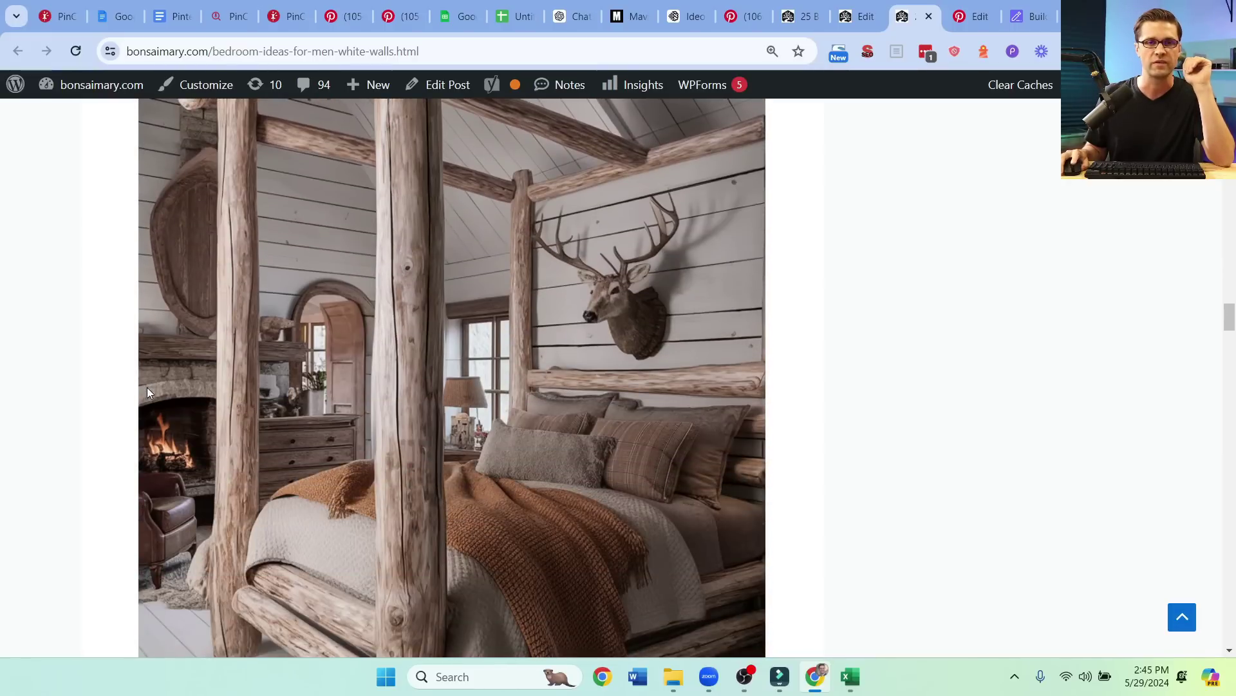
scroll(148, 387, "down", 4)
scroll(148, 386, "down", 4)
scroll(160, 386, "up", 5)
scroll(162, 408, "up", 4)
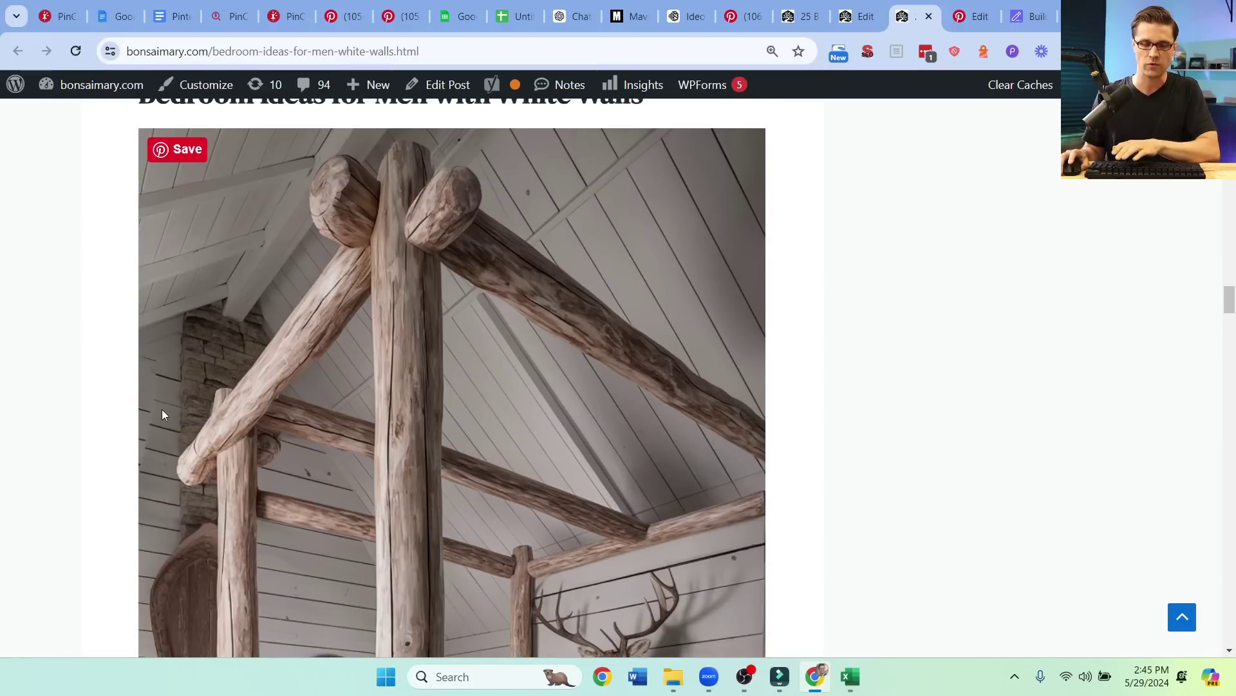
scroll(161, 409, "up", 3)
scroll(162, 409, "up", 4)
Step: Preview the bonsaimary.com white-walls post in DevTools mobile emulation, then close DevTools
key("ctrl+shift+i")
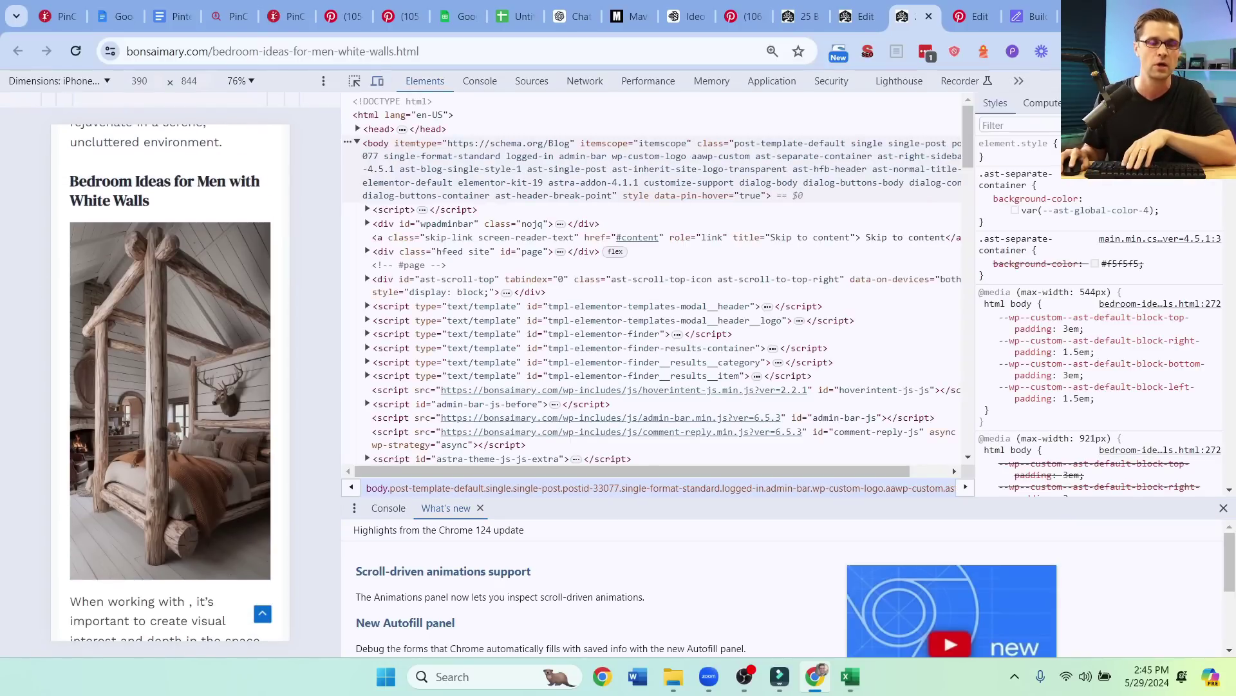
key("ctrl+shift+i")
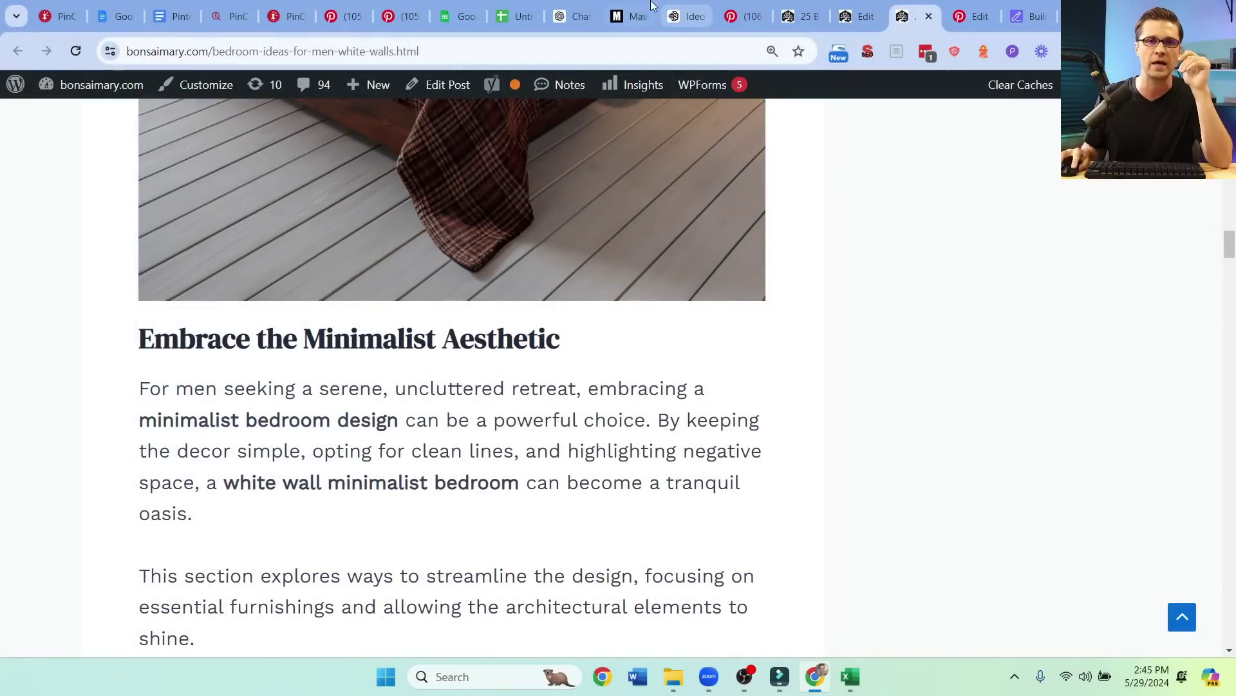
Step: Revisit the PINCRAFTER chat, the four Ideogram cover images, and the three-pin Pinterest board
left_click(570, 16)
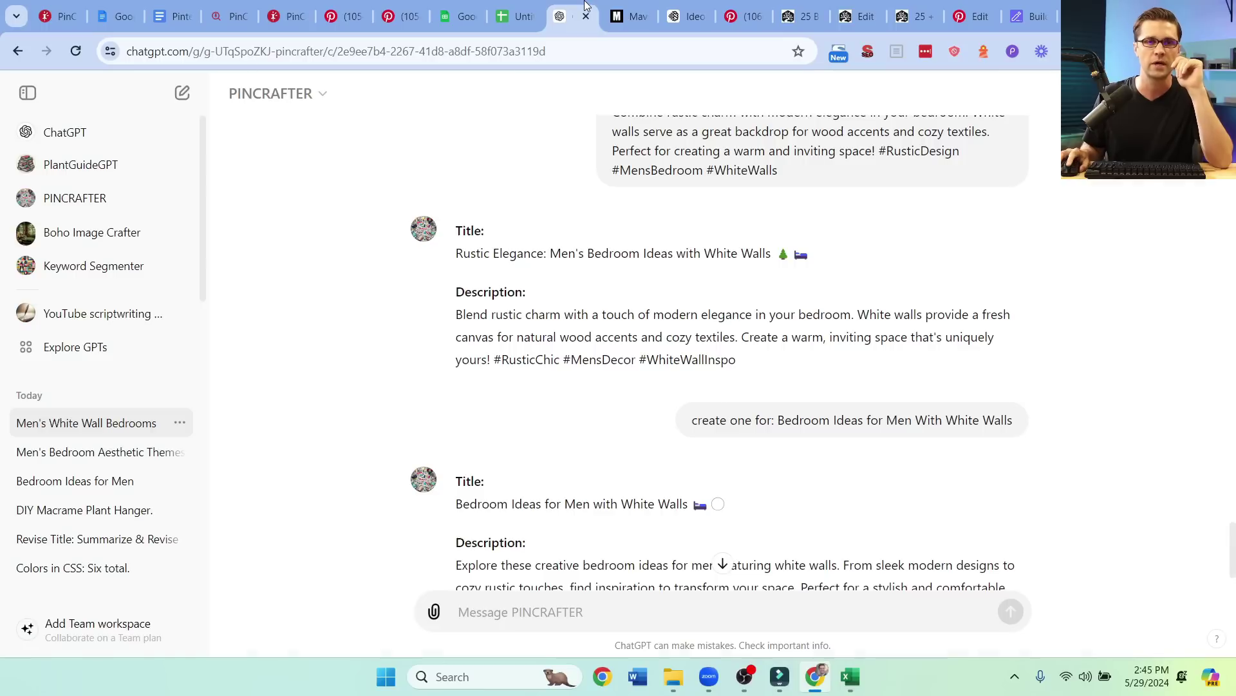
left_click(686, 16)
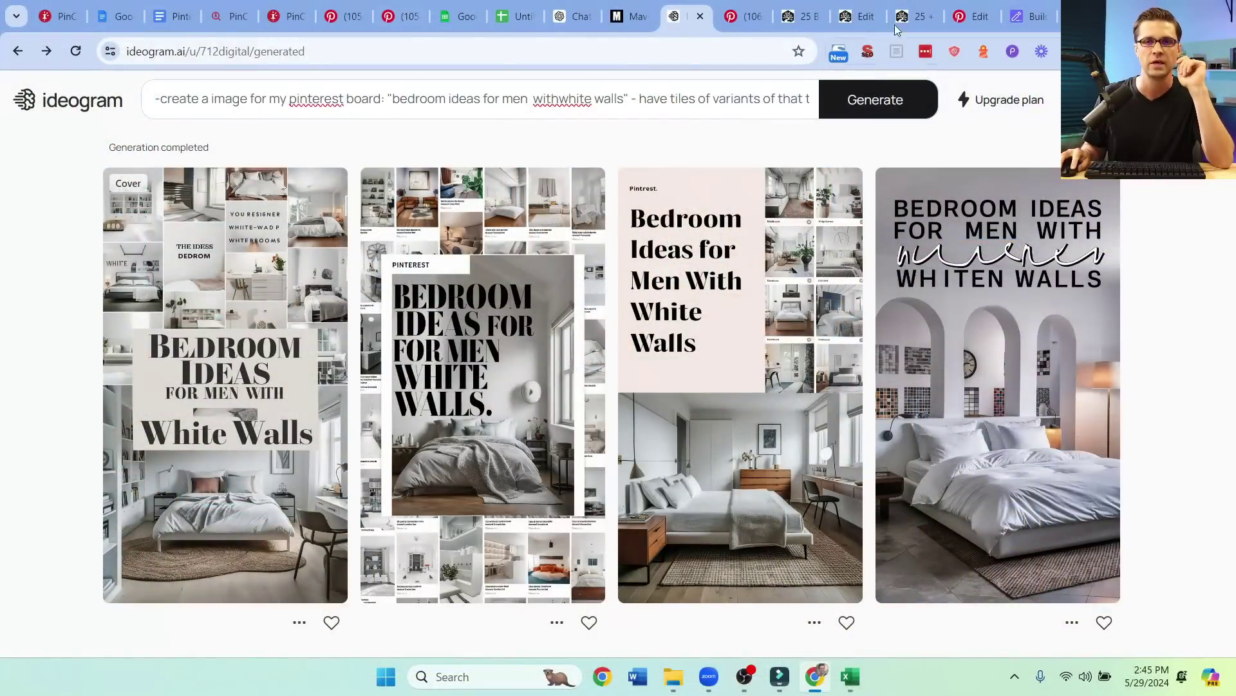
left_click(753, 11)
scroll(164, 410, "up", 5)
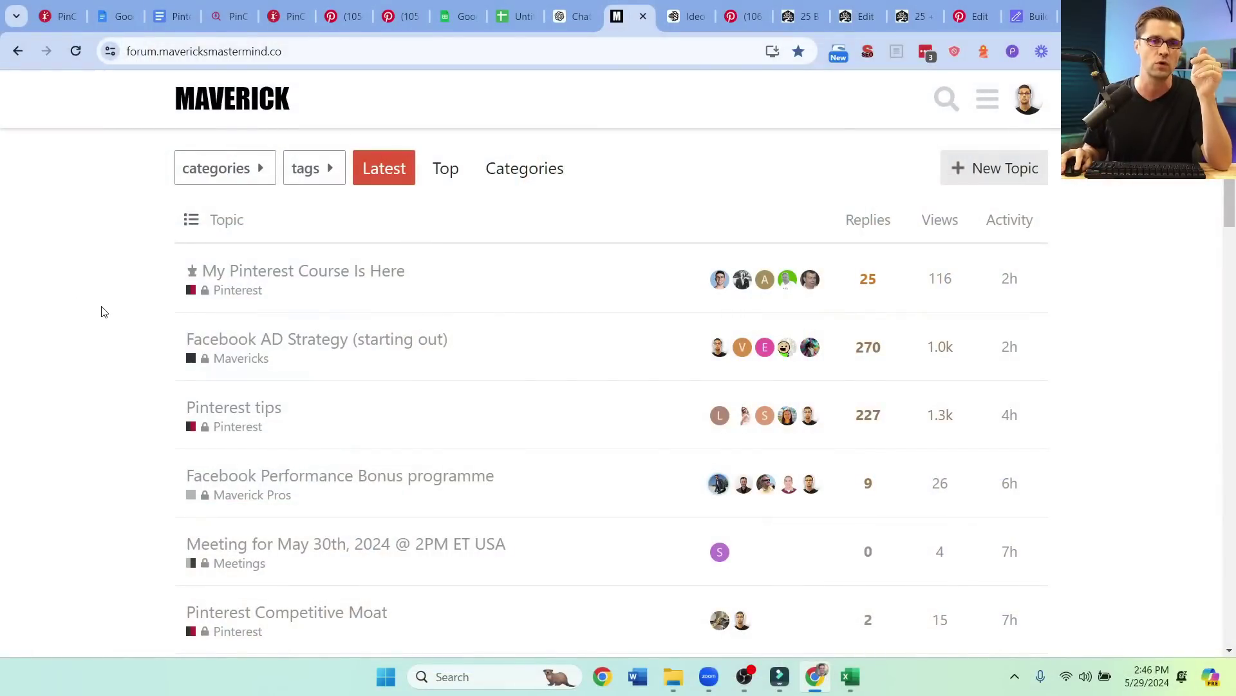
scroll(85, 446, "down", 5)
scroll(97, 435, "up", 3)
scroll(54, 412, "up", 3)
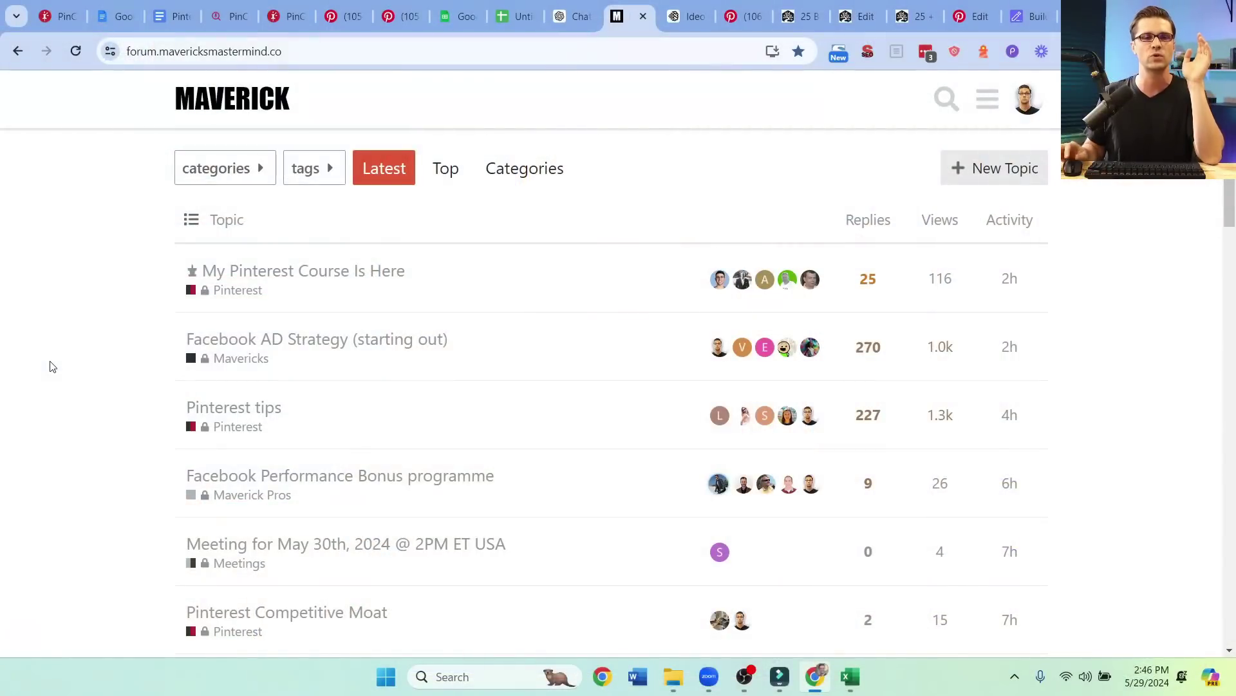
scroll(109, 395, "down", 1)
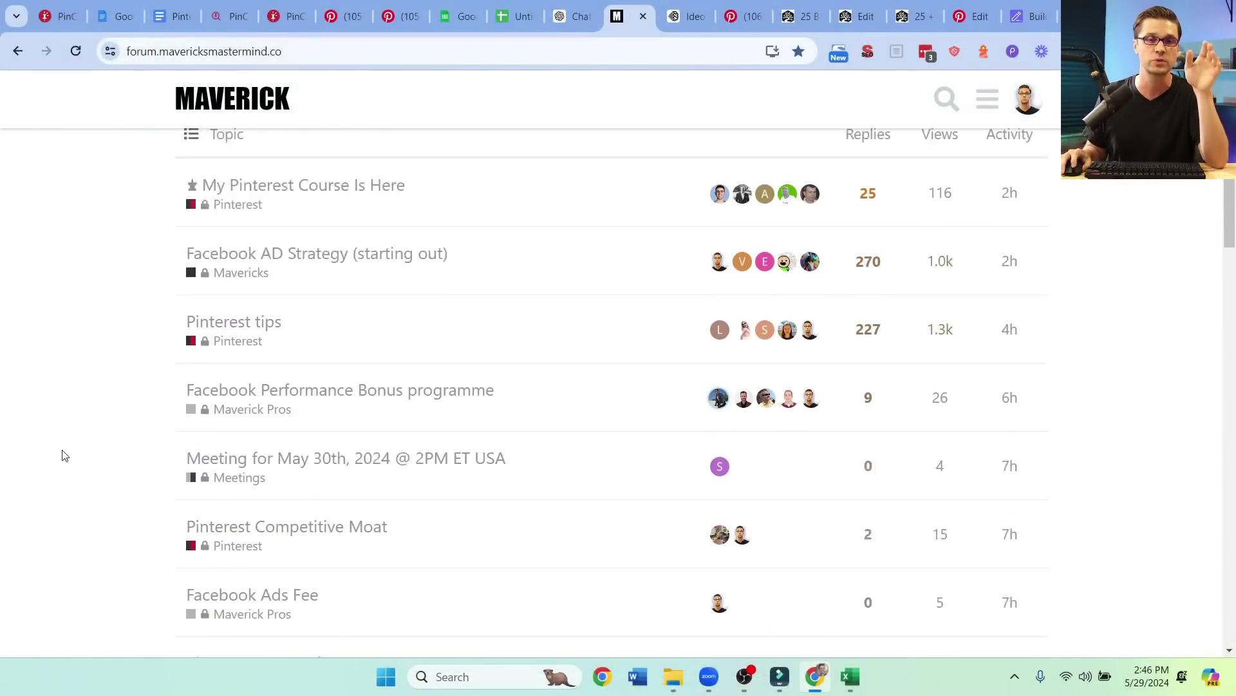
scroll(92, 391, "up", 1)
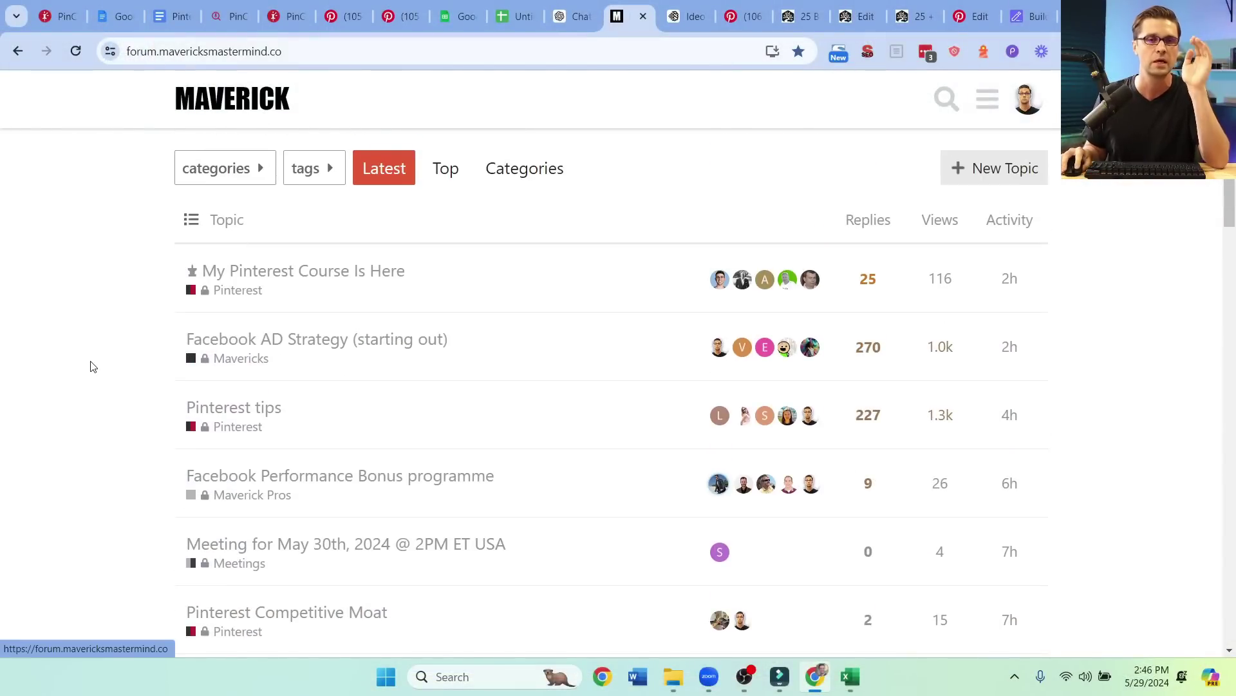
scroll(50, 476, "down", 2)
scroll(53, 469, "down", 2)
scroll(56, 464, "up", 3)
scroll(59, 455, "down", 5)
scroll(58, 454, "down", 2)
scroll(84, 450, "up", 3)
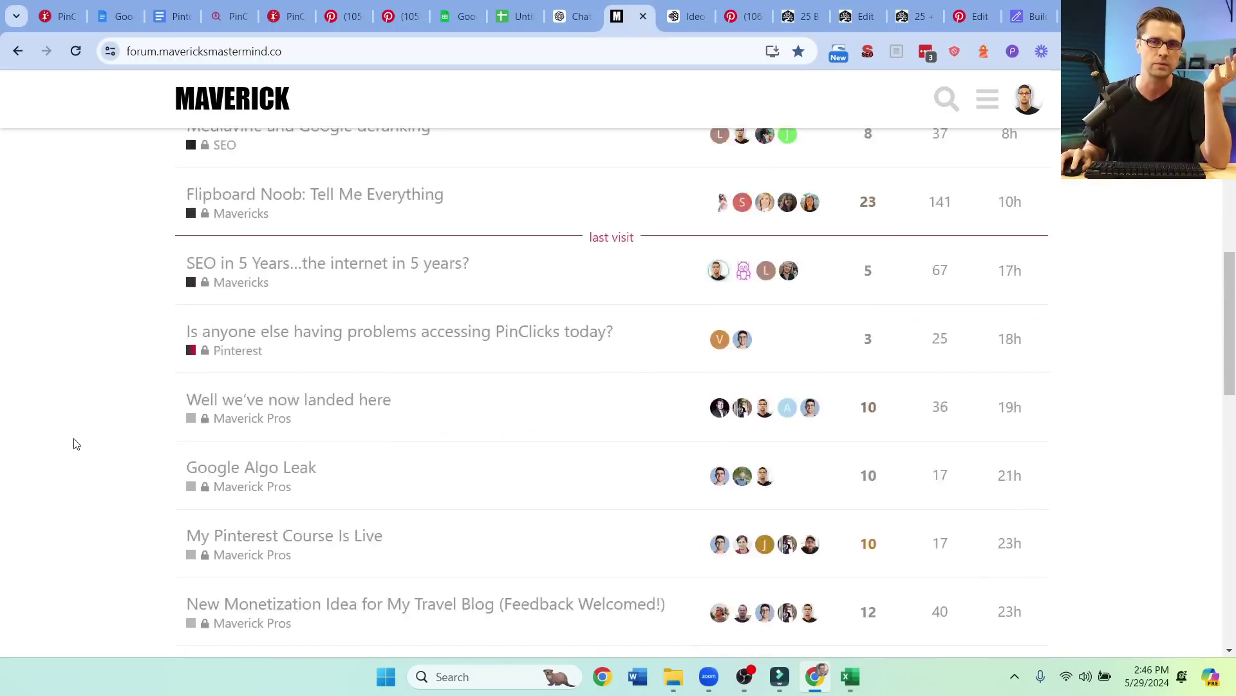
scroll(72, 439, "up", 4)
scroll(63, 430, "up", 3)
scroll(25, 360, "up", 1)
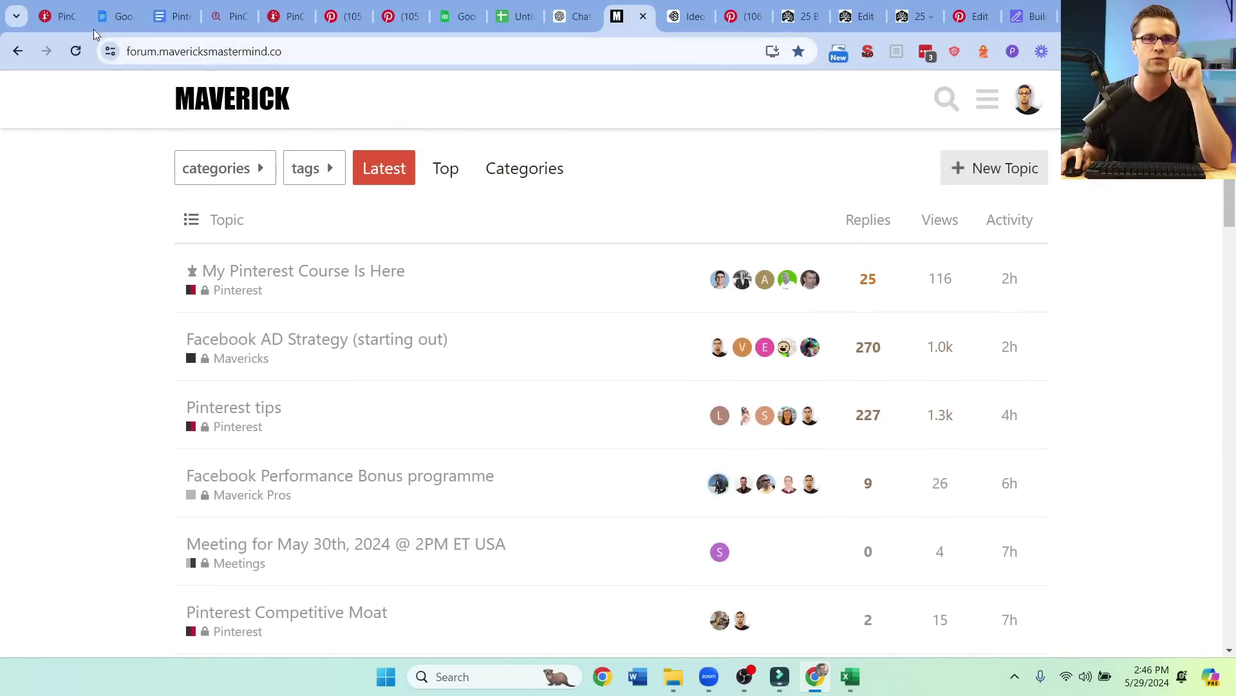
Step: Switch to PinClicks' Top Pins page with its empty keyword search
left_click(53, 16)
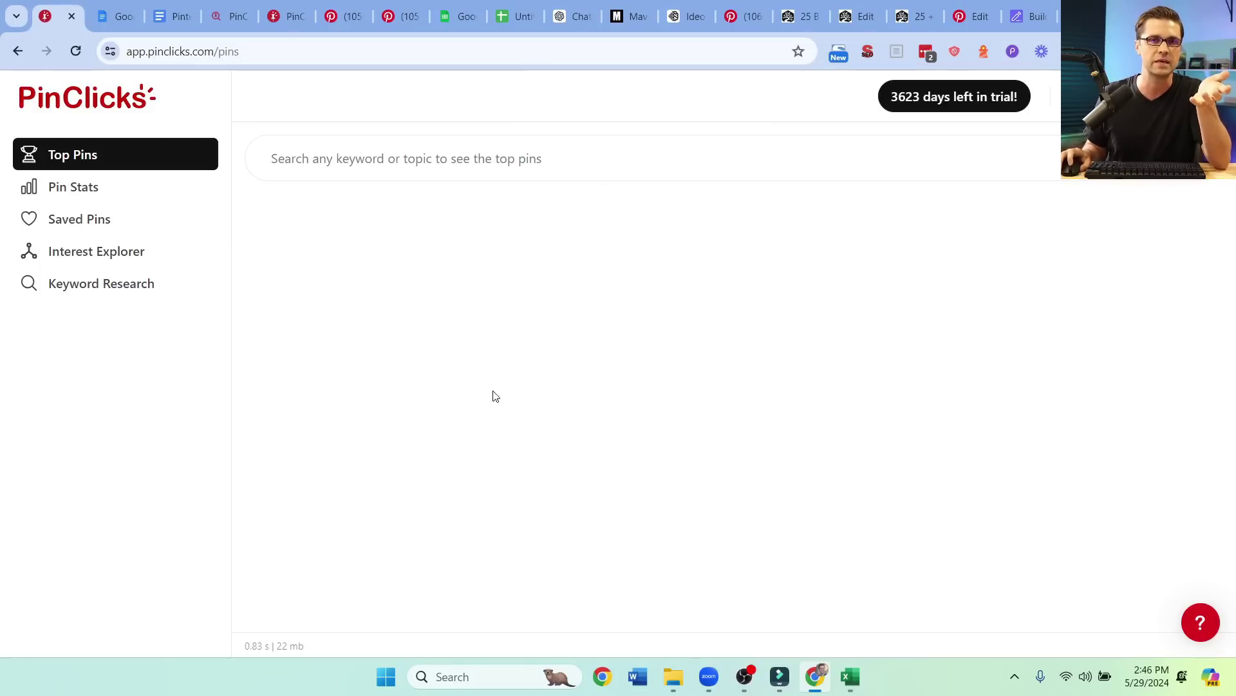
Step: Return to the PINCRAFTER chat showing the Rustic Elegance title and description
left_click(570, 15)
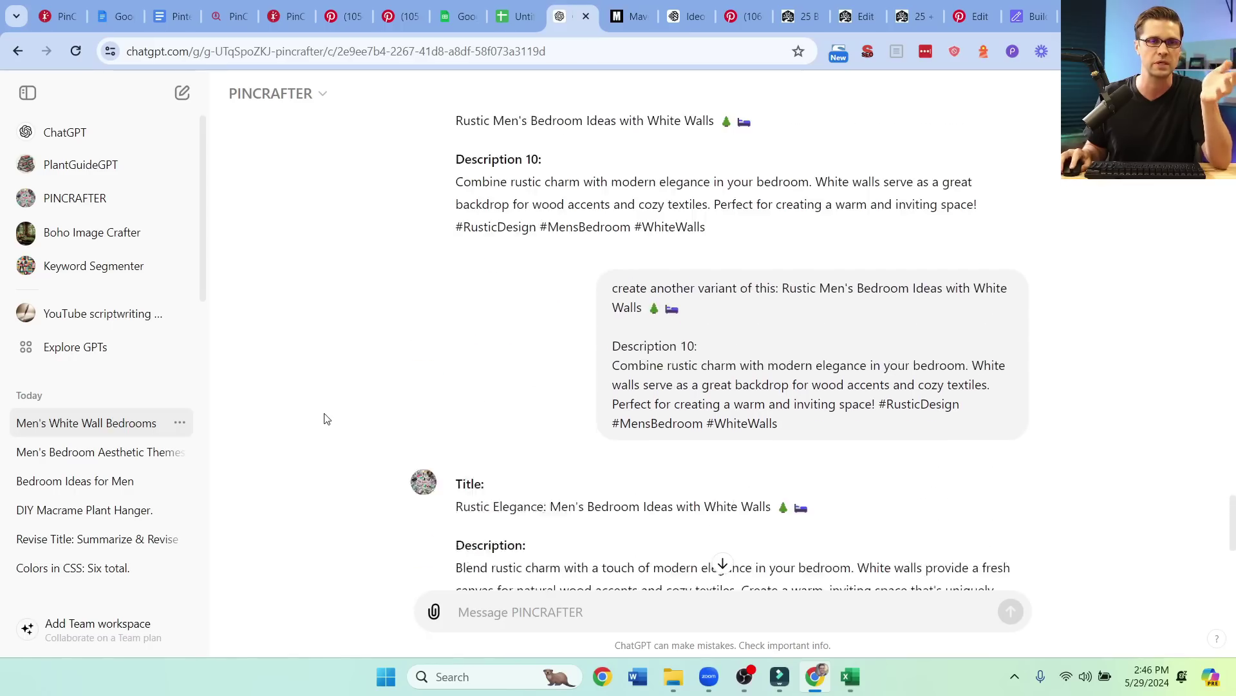